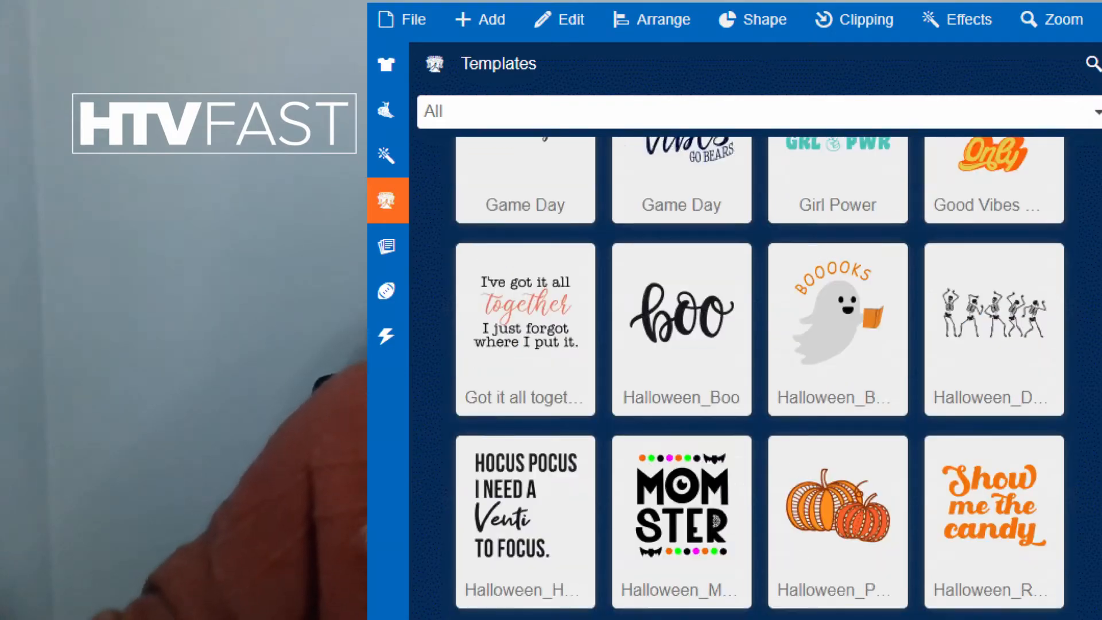
pyautogui.scroll(-13, 760, 379)
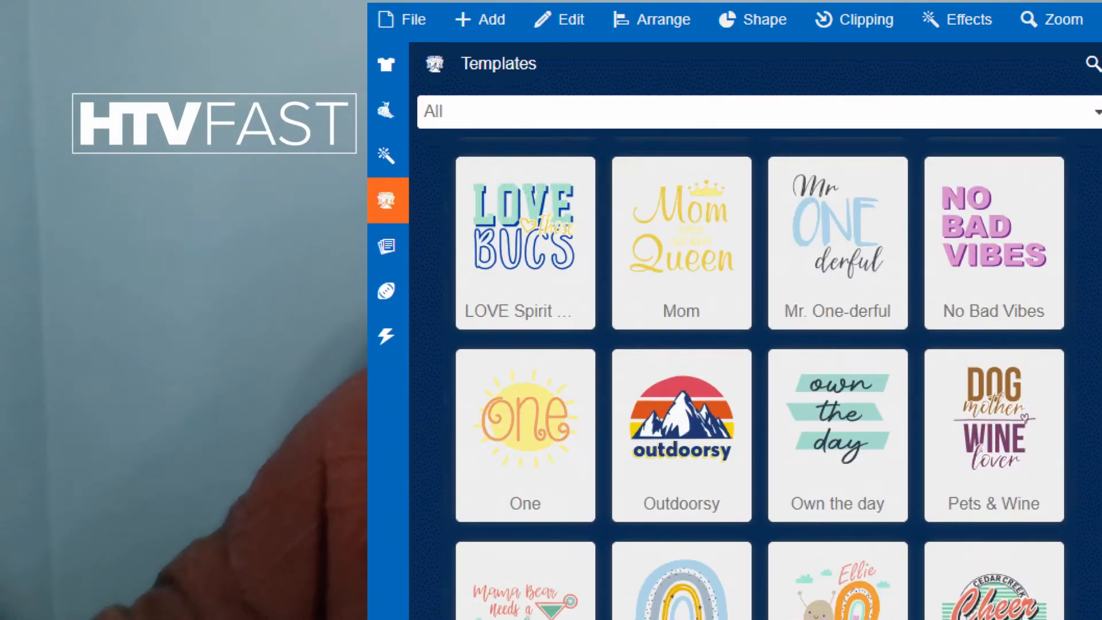
pyautogui.scroll(-6, 759, 379)
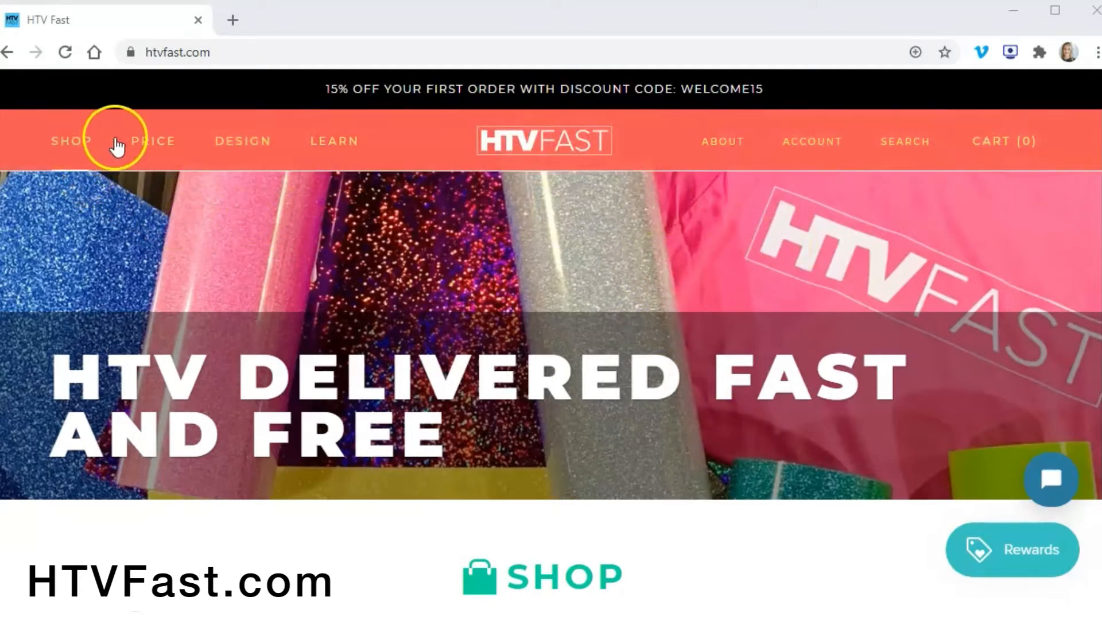
# Launch the online designer from the Design page of the HTV Fast website
pyautogui.click(252, 146)
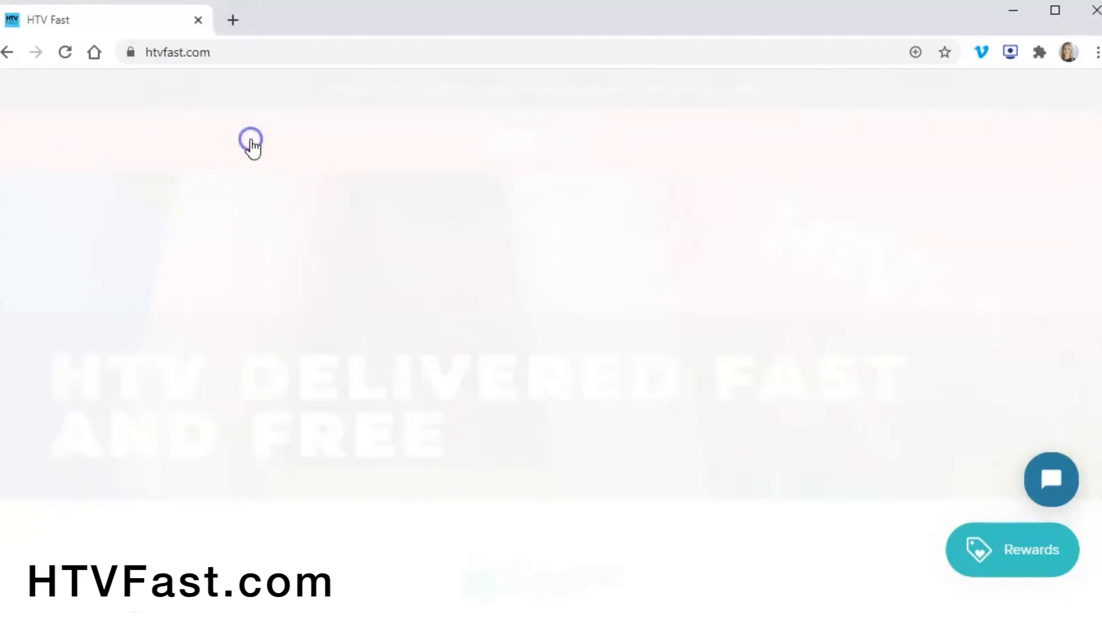
pyautogui.scroll(-2, 846, 307)
pyautogui.scroll(-5, 844, 300)
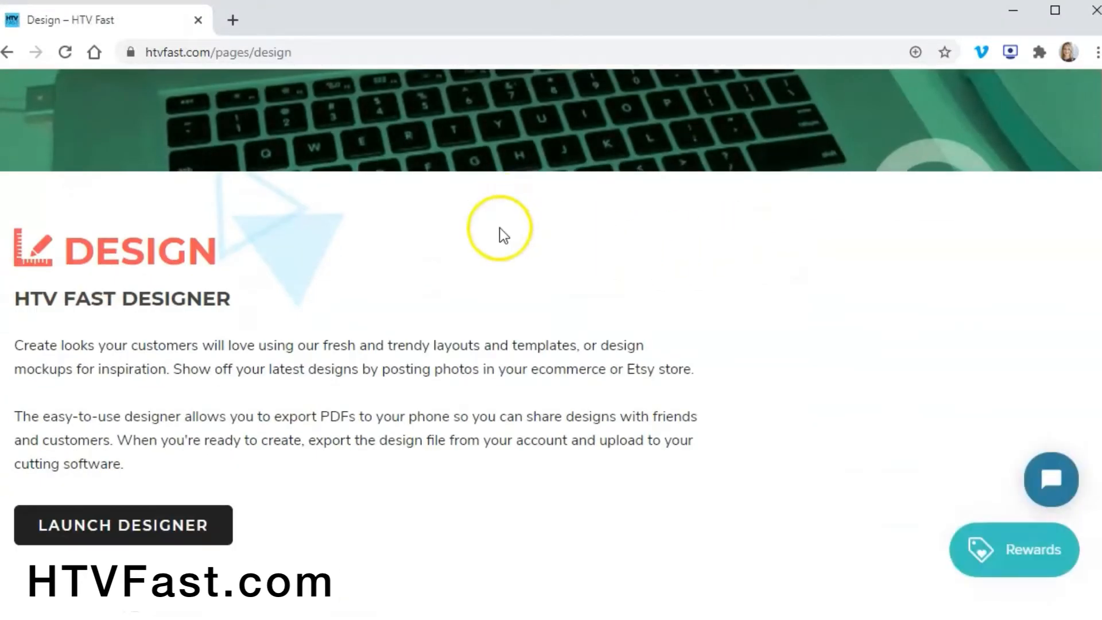
pyautogui.scroll(-3, 415, 245)
pyautogui.click(169, 357)
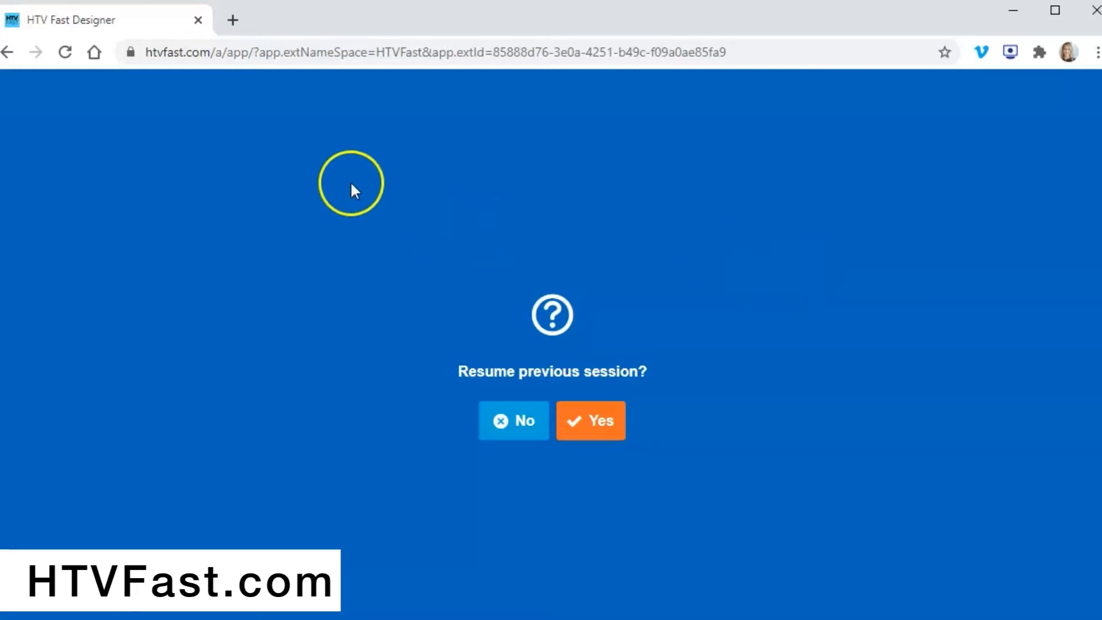
# Start without resuming the previous session and open the template library
pyautogui.click(515, 416)
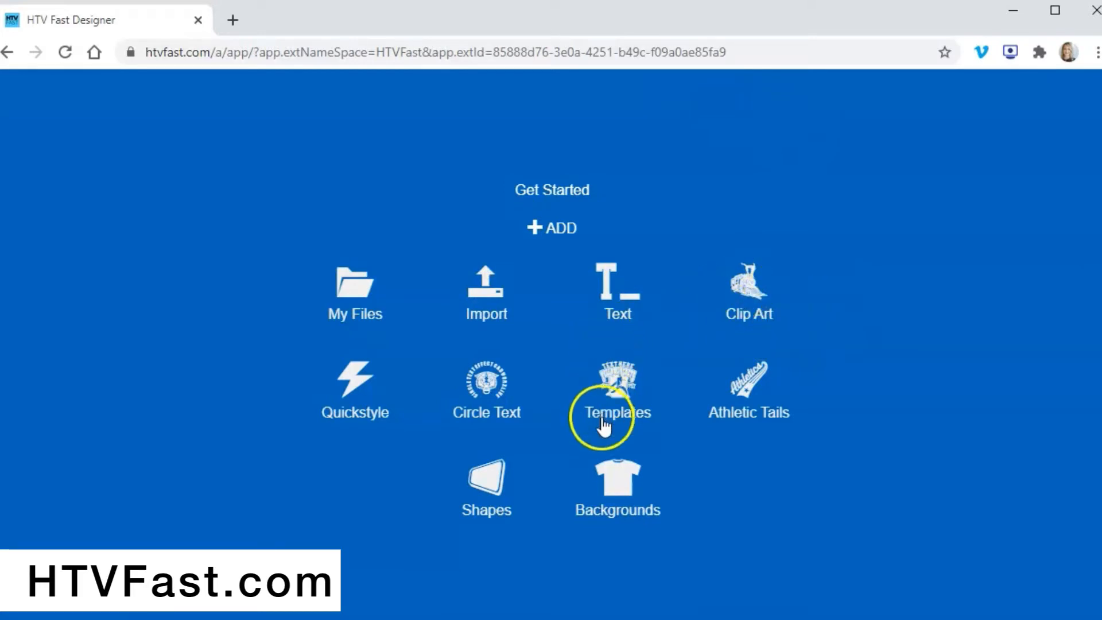
pyautogui.click(619, 405)
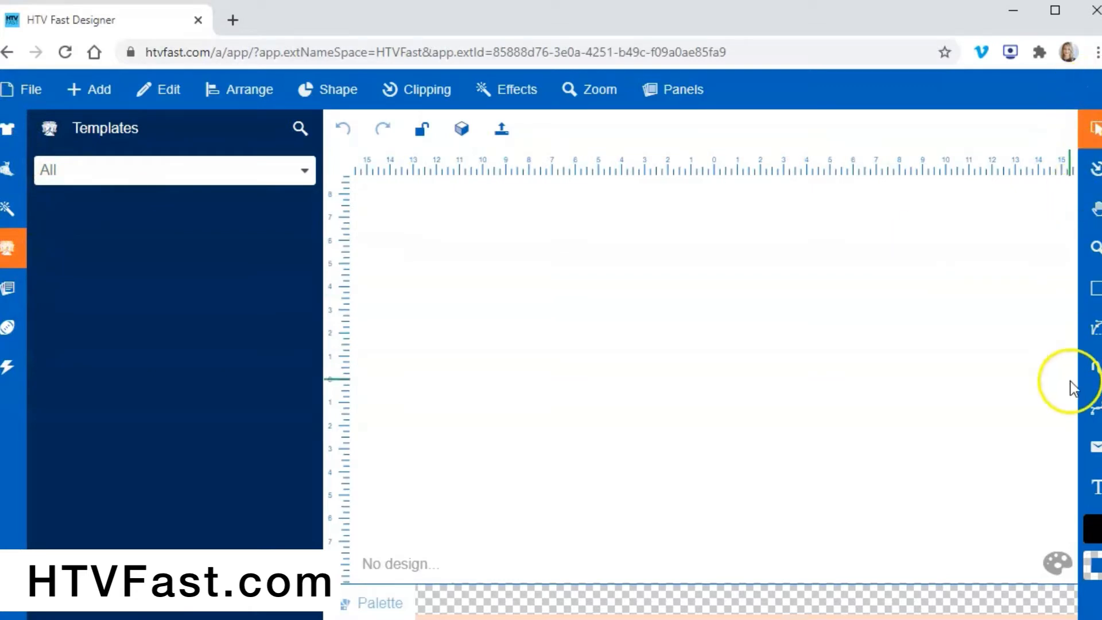
pyautogui.click(99, 95)
pyautogui.click(155, 97)
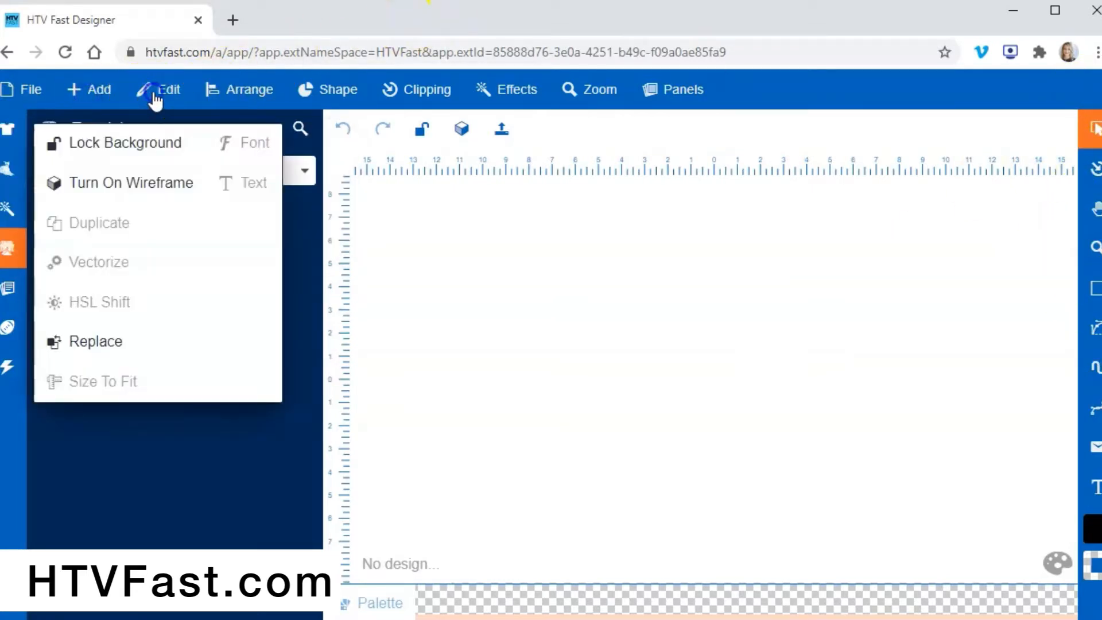
pyautogui.click(207, 98)
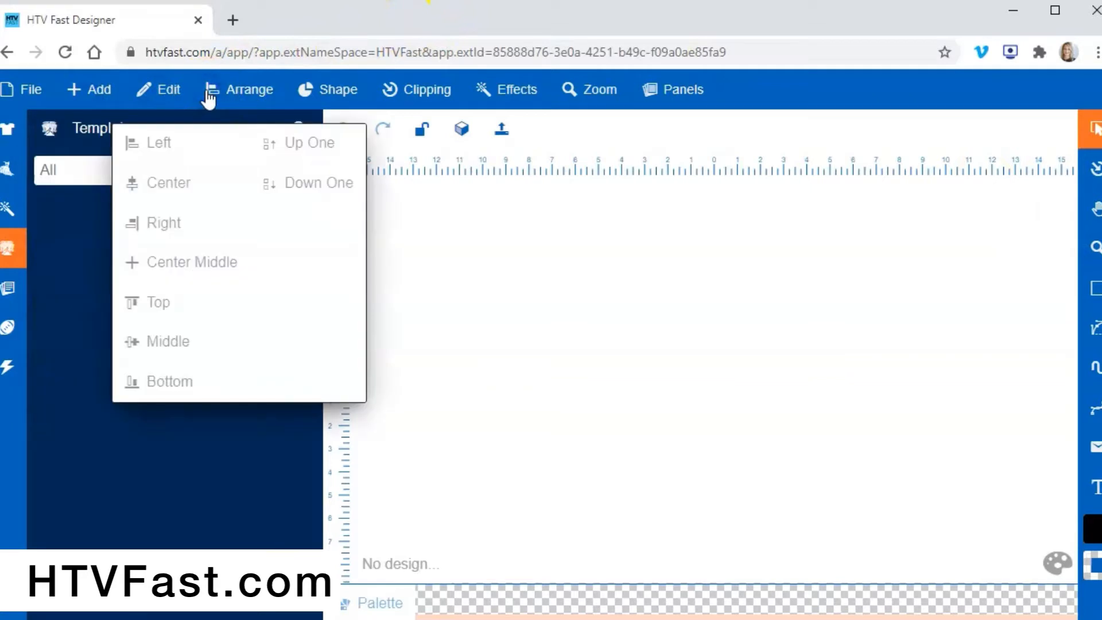
pyautogui.click(742, 227)
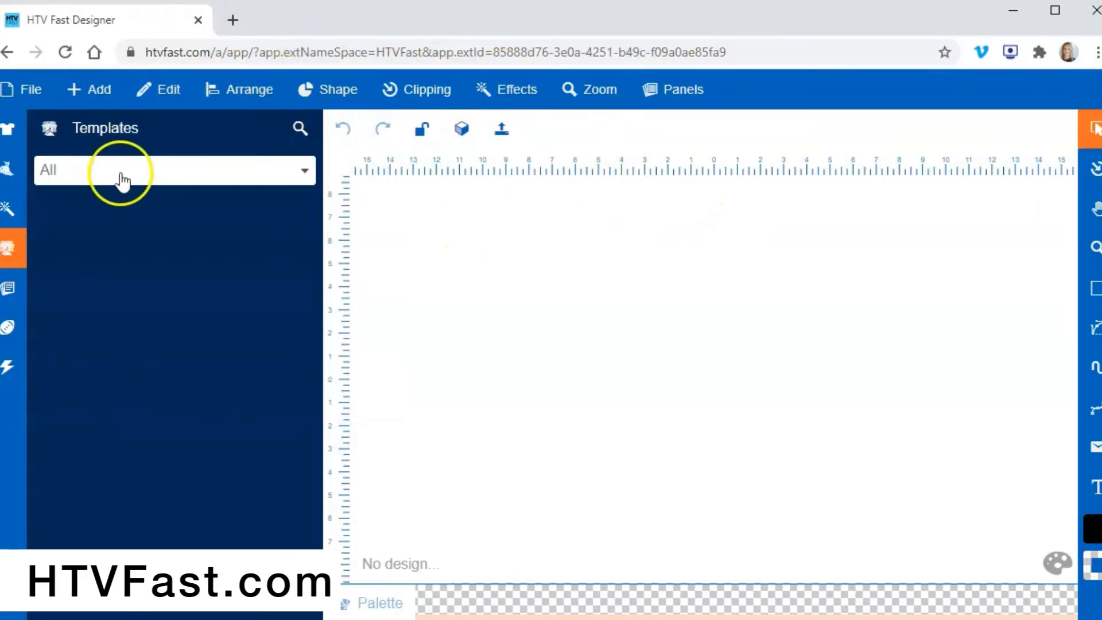
# Examine the template category list and the search option, keeping the category set to All
pyautogui.click(134, 172)
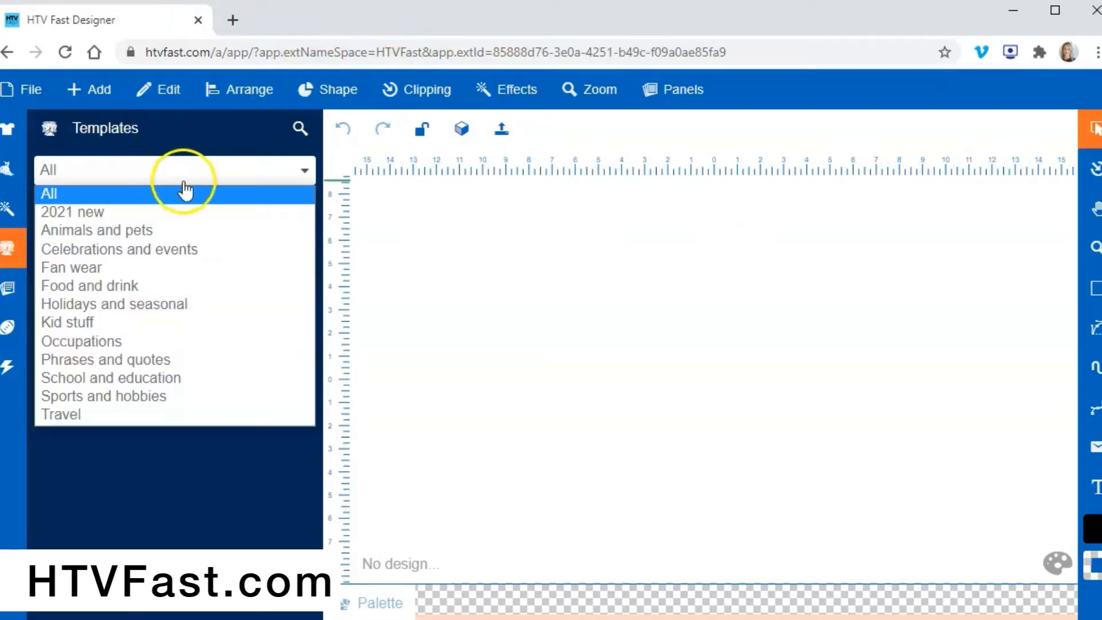
pyautogui.click(112, 210)
pyautogui.click(133, 187)
pyautogui.click(127, 199)
pyautogui.scroll(-2, 189, 258)
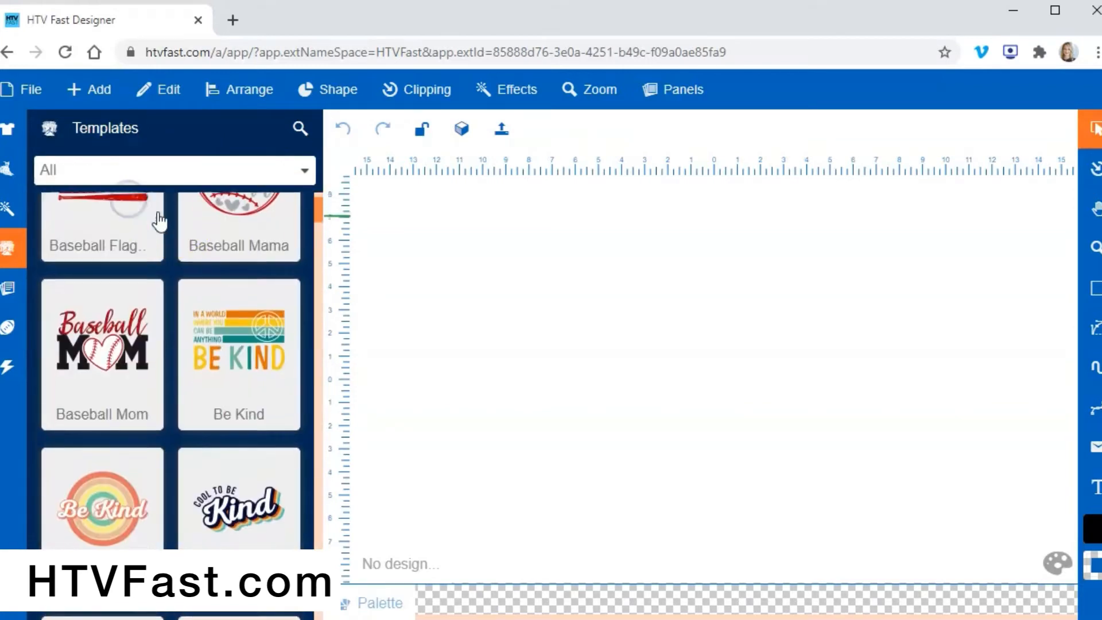
pyautogui.scroll(-3, 214, 267)
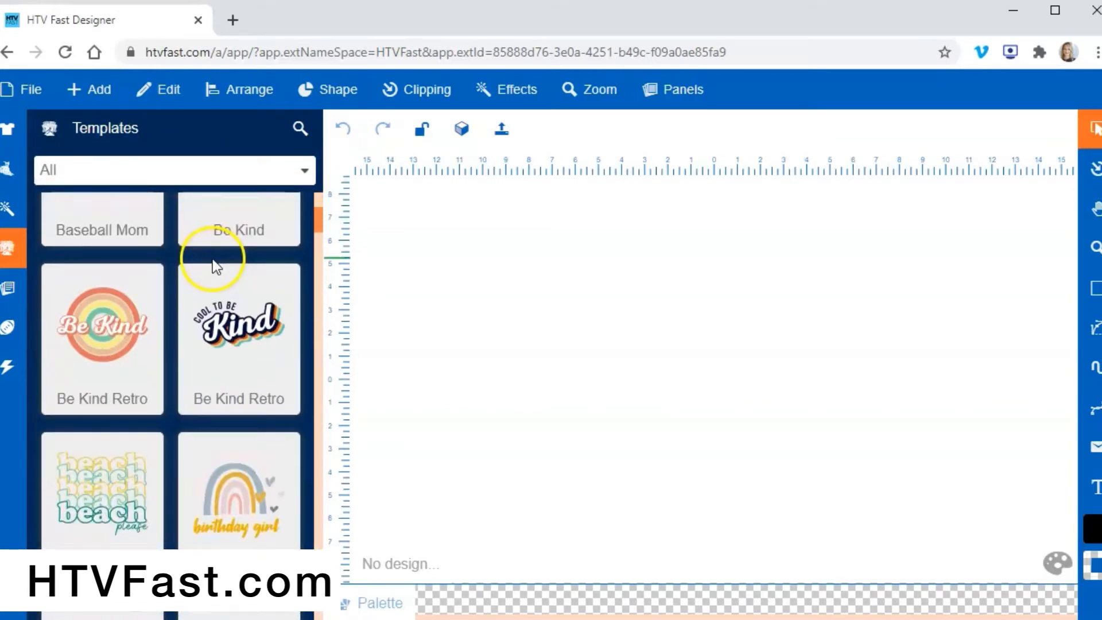
pyautogui.click(299, 128)
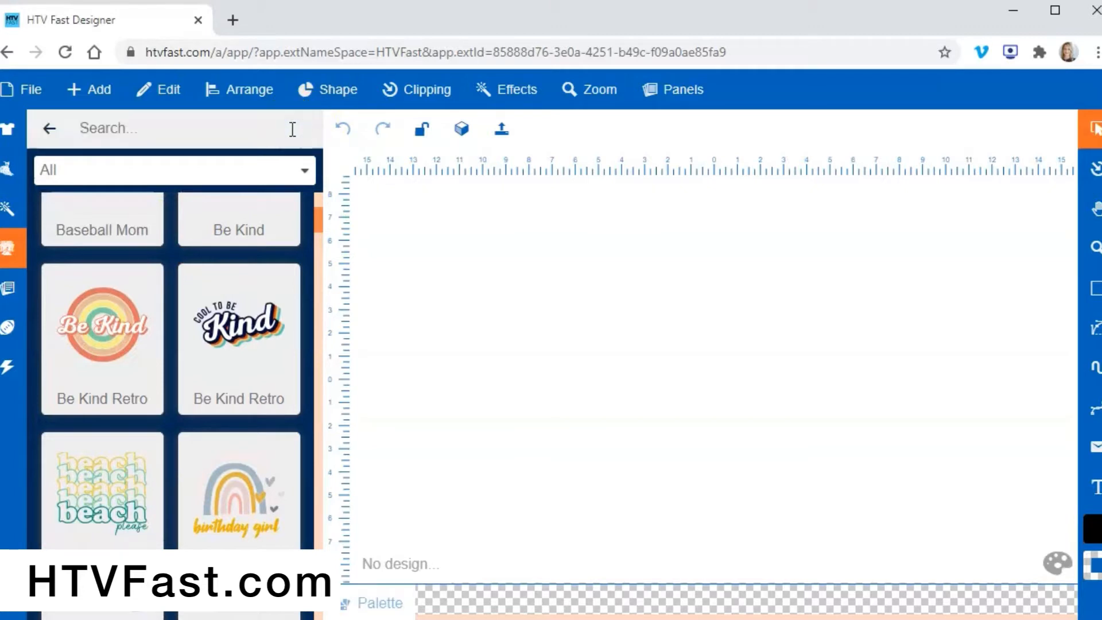
pyautogui.click(233, 181)
pyautogui.click(239, 178)
# Look through the available template designs, from the Christmas designs to the first-day-of-school and Game Day ones
pyautogui.scroll(-15, 192, 330)
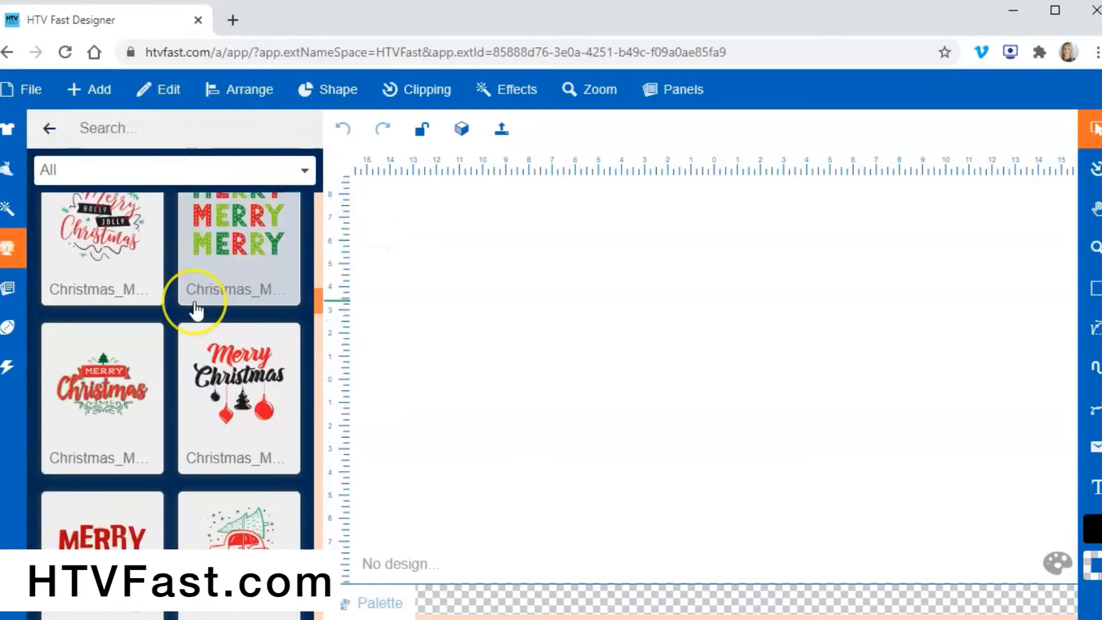
pyautogui.scroll(-4, 195, 303)
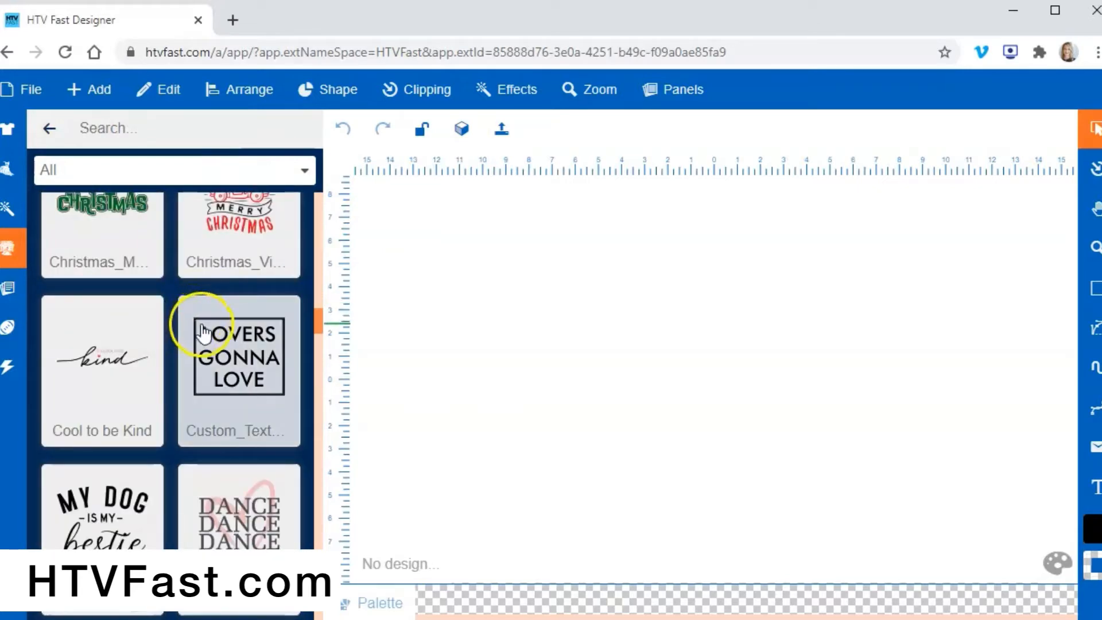
pyautogui.scroll(-9, 203, 333)
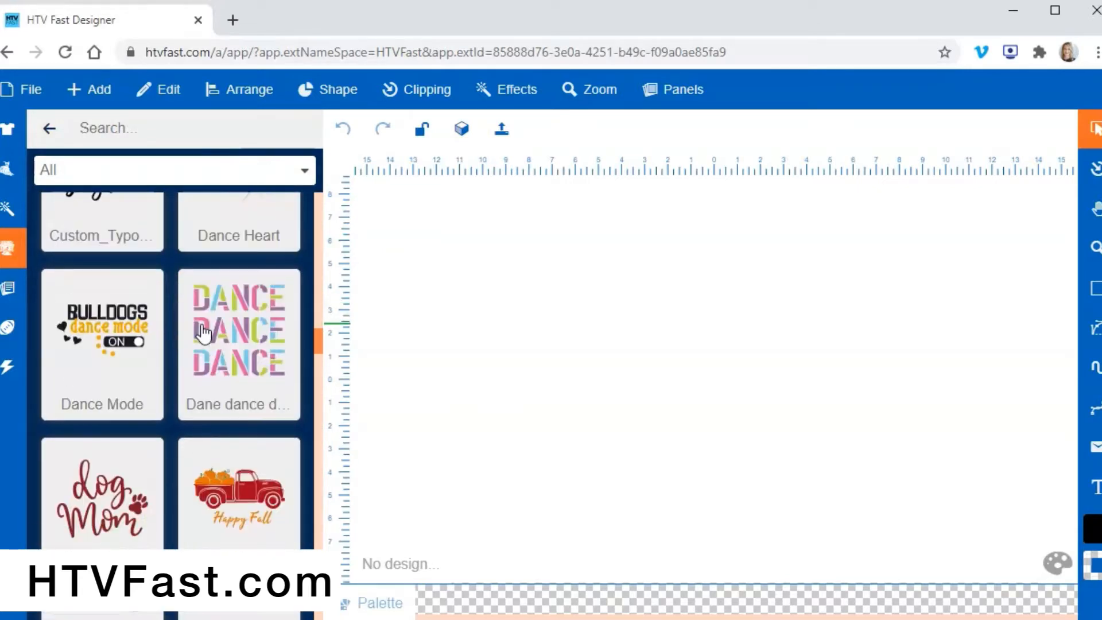
pyautogui.scroll(-3, 208, 334)
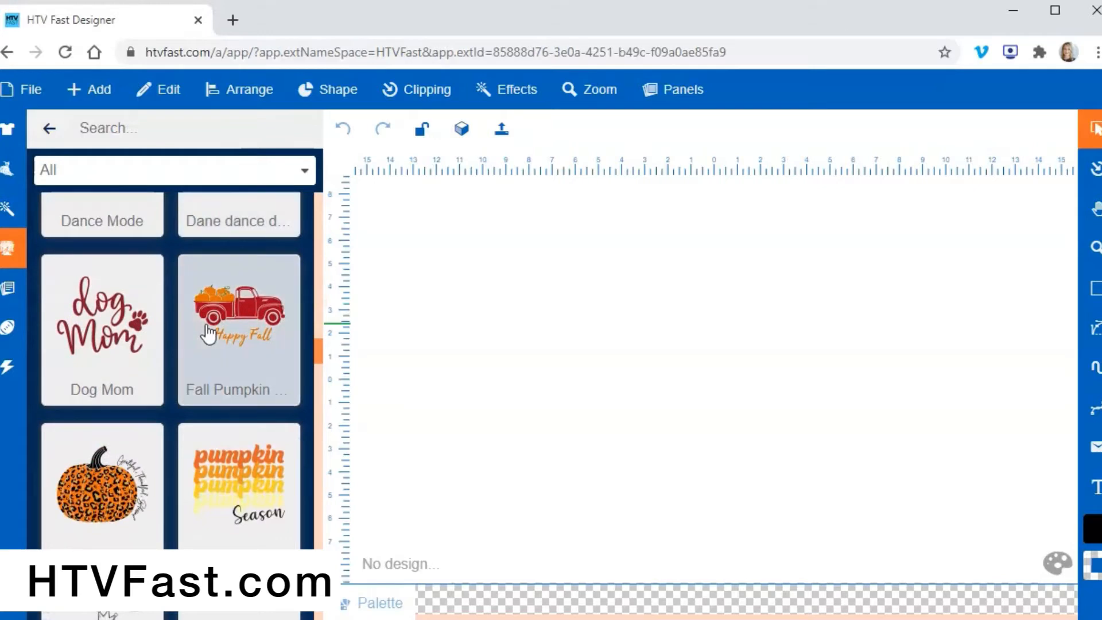
pyautogui.scroll(-8, 208, 333)
pyautogui.scroll(-5, 208, 333)
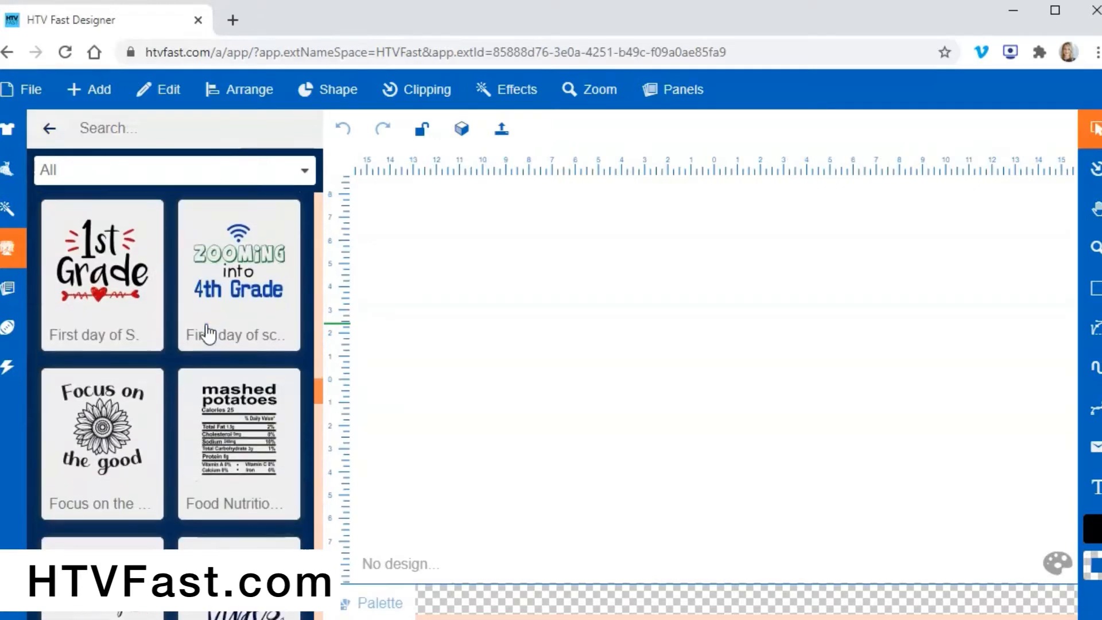
pyautogui.scroll(-5, 230, 344)
pyautogui.scroll(2, 234, 459)
# Add the "My Dog Is My Bestie" typography template to the canvas
pyautogui.click(234, 474)
pyautogui.scroll(15, 232, 482)
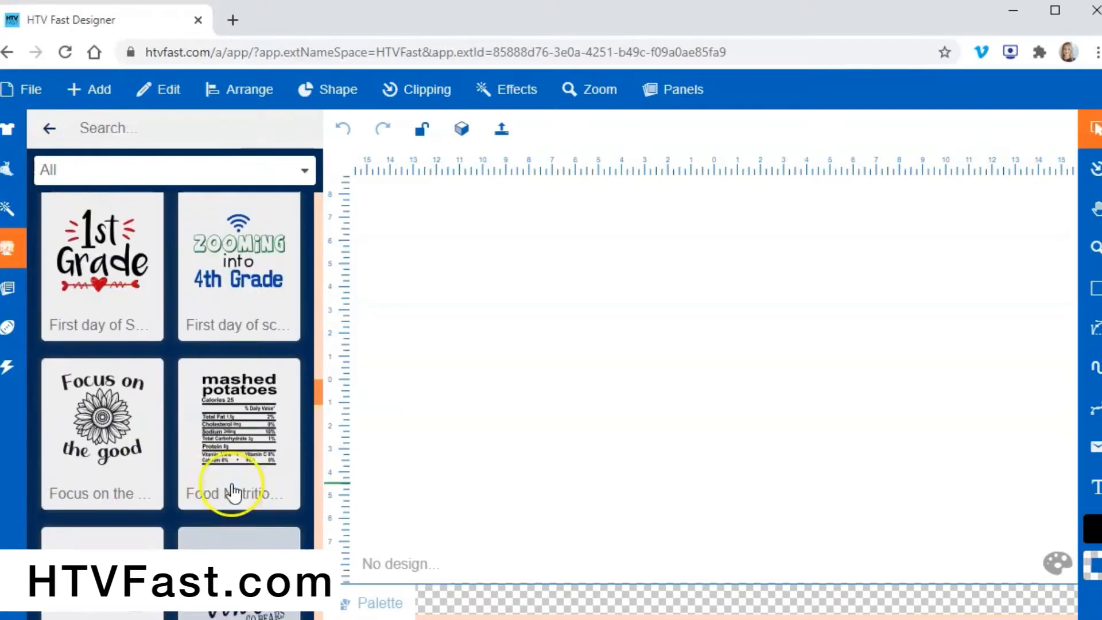
pyautogui.scroll(8, 230, 479)
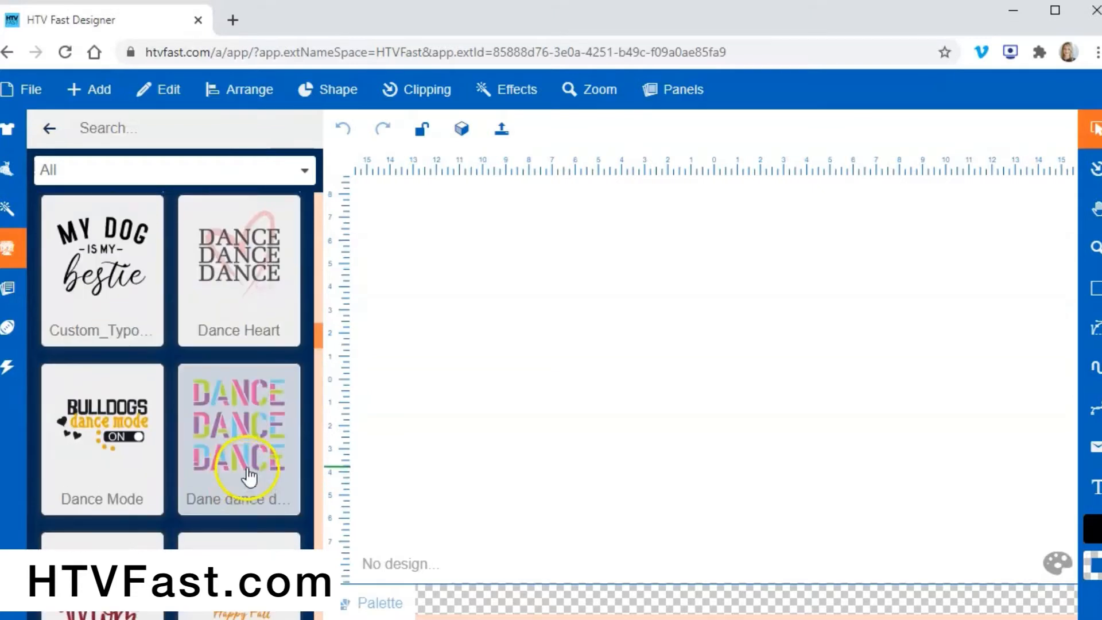
pyautogui.click(112, 514)
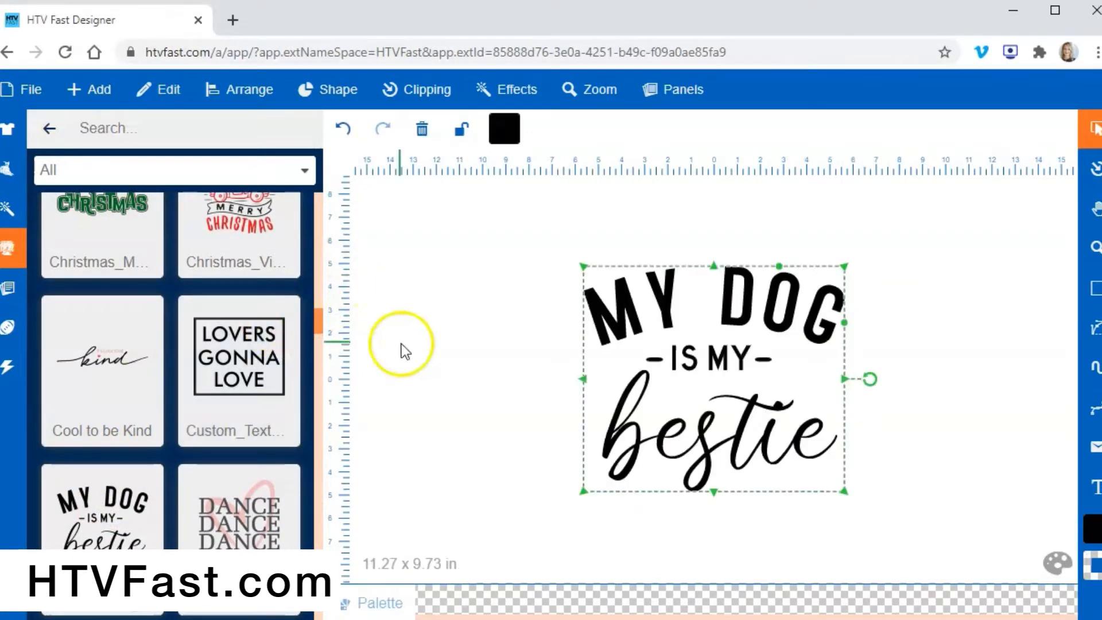
# Replace the arched "MY DOG" text of the design with "COFFEE"
pyautogui.click(883, 242)
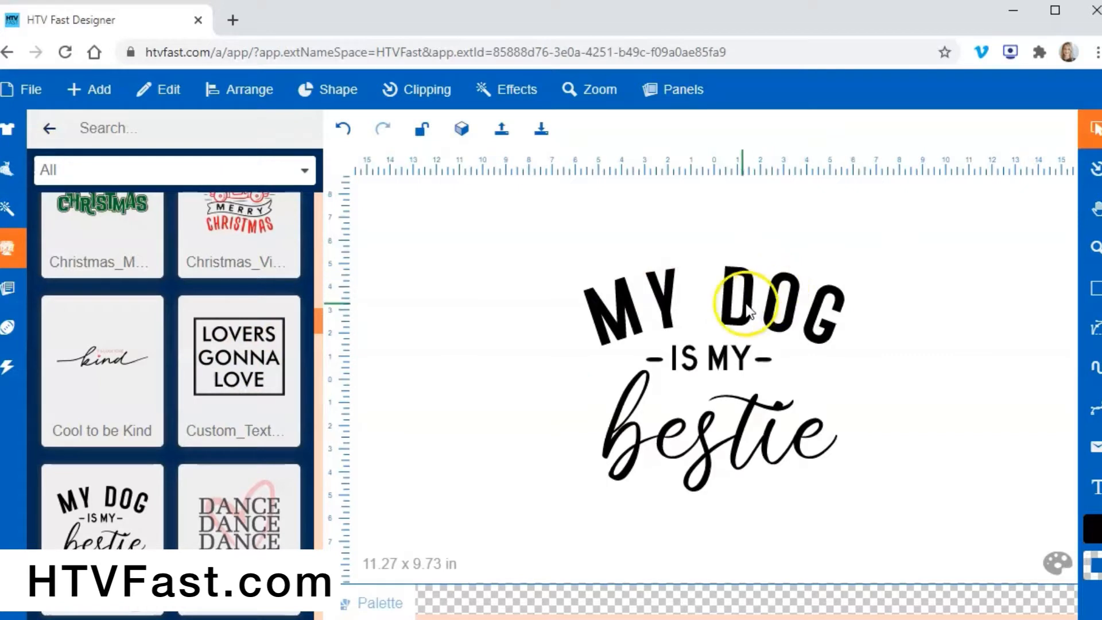
pyautogui.click(730, 306)
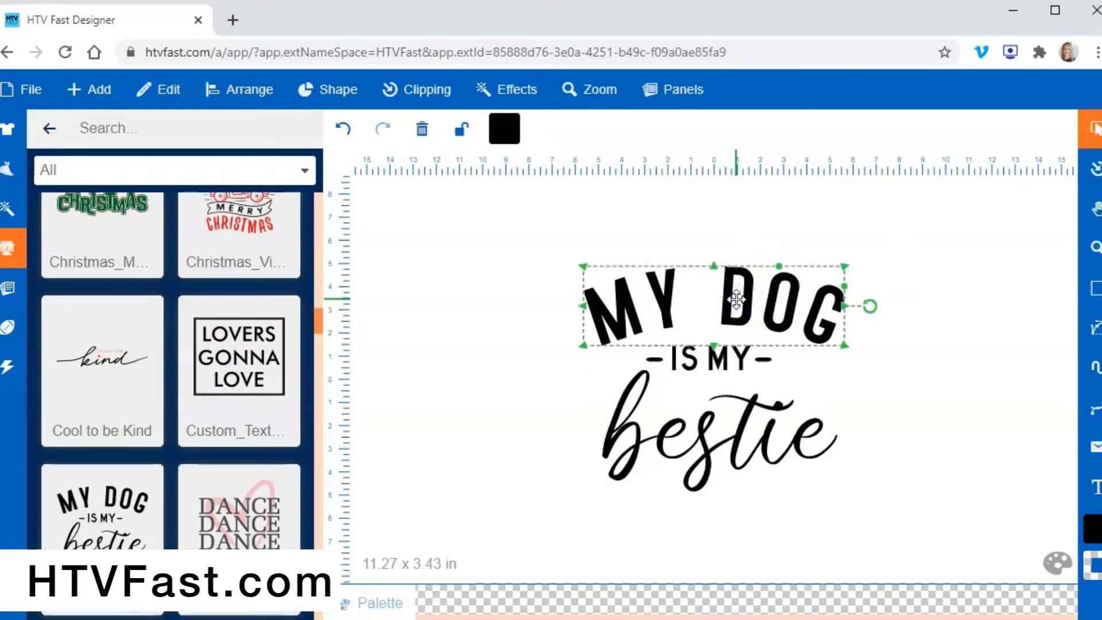
pyautogui.doubleClick(743, 294)
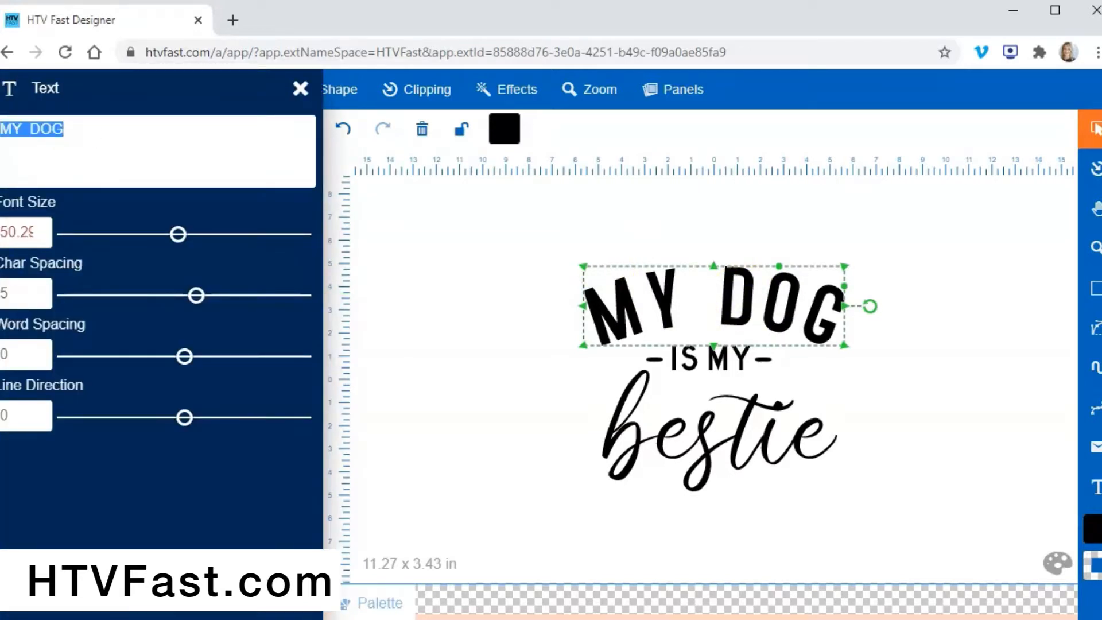
pyautogui.write('COFFEE')
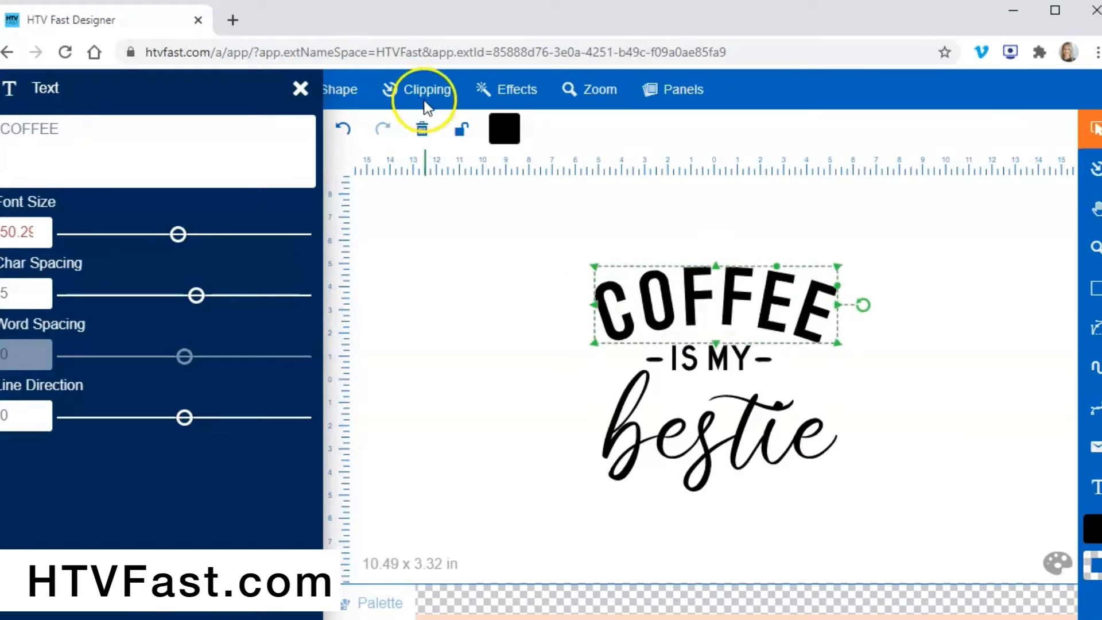
pyautogui.click(454, 281)
# Replace the script word "bestie" with "Valentine"
pyautogui.doubleClick(692, 451)
pyautogui.click(65, 152)
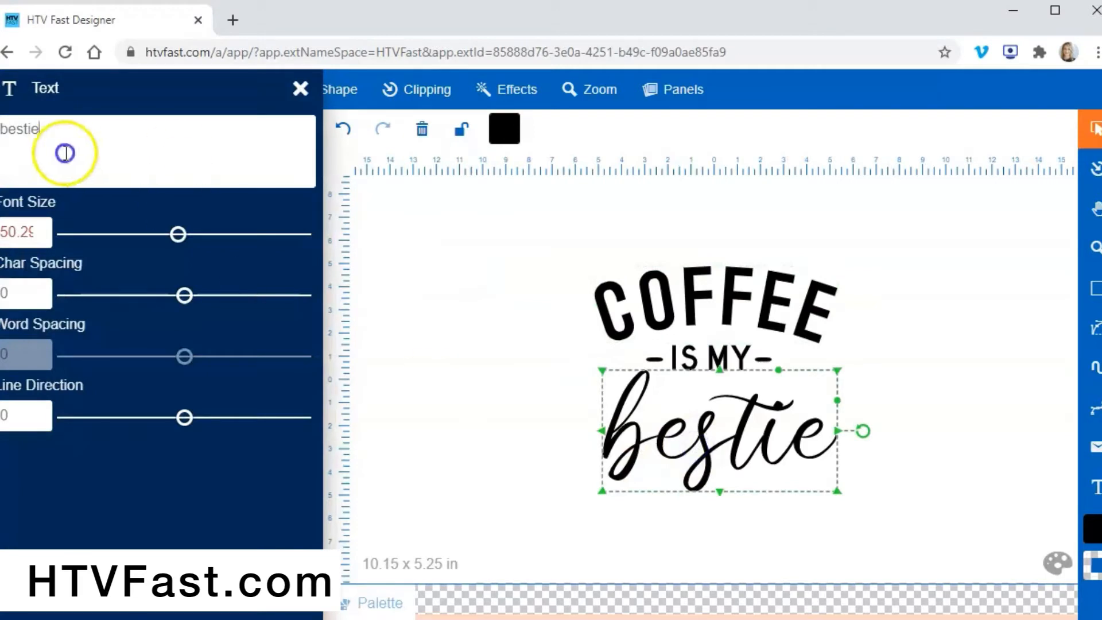
pyautogui.hotkey('ctrl', 'a')
pyautogui.write('Valentiner')
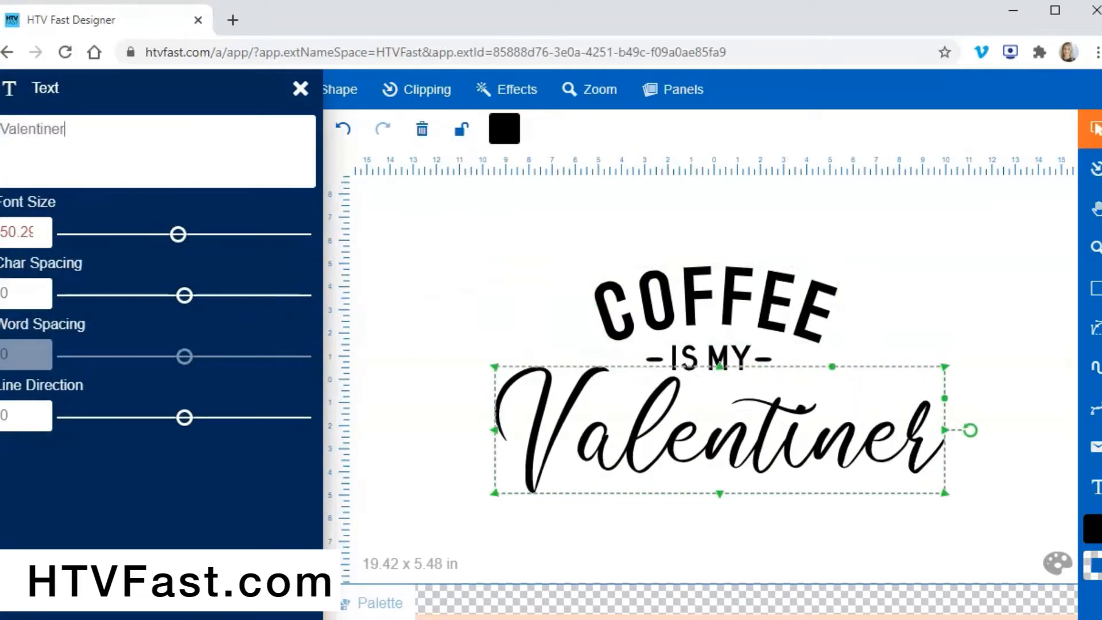
pyautogui.press('BackSpace')
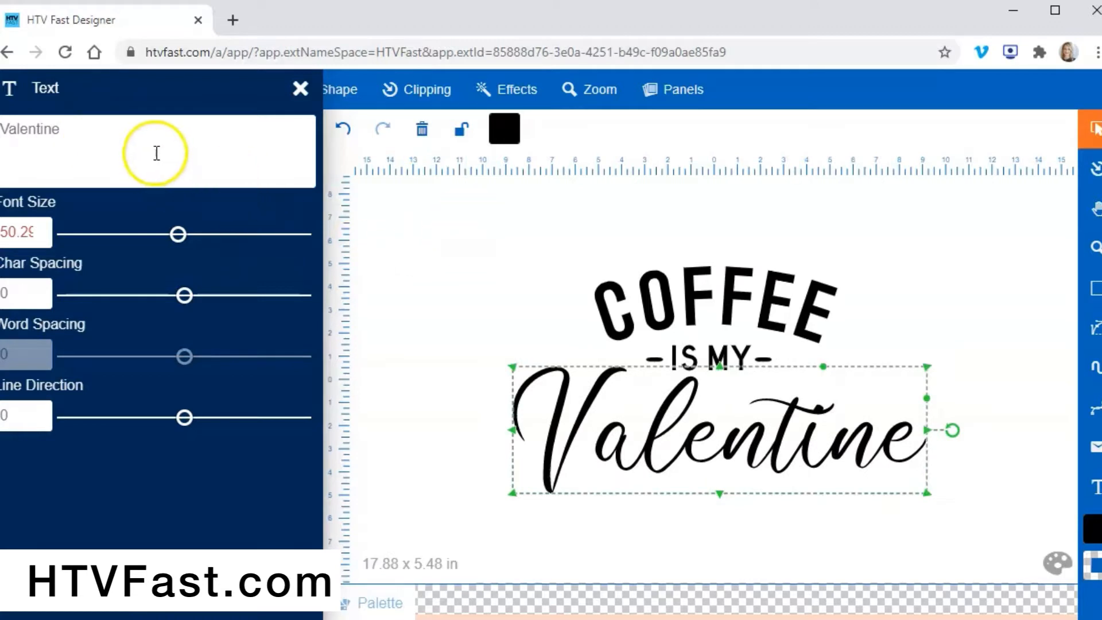
pyautogui.write('gldkfjhg')
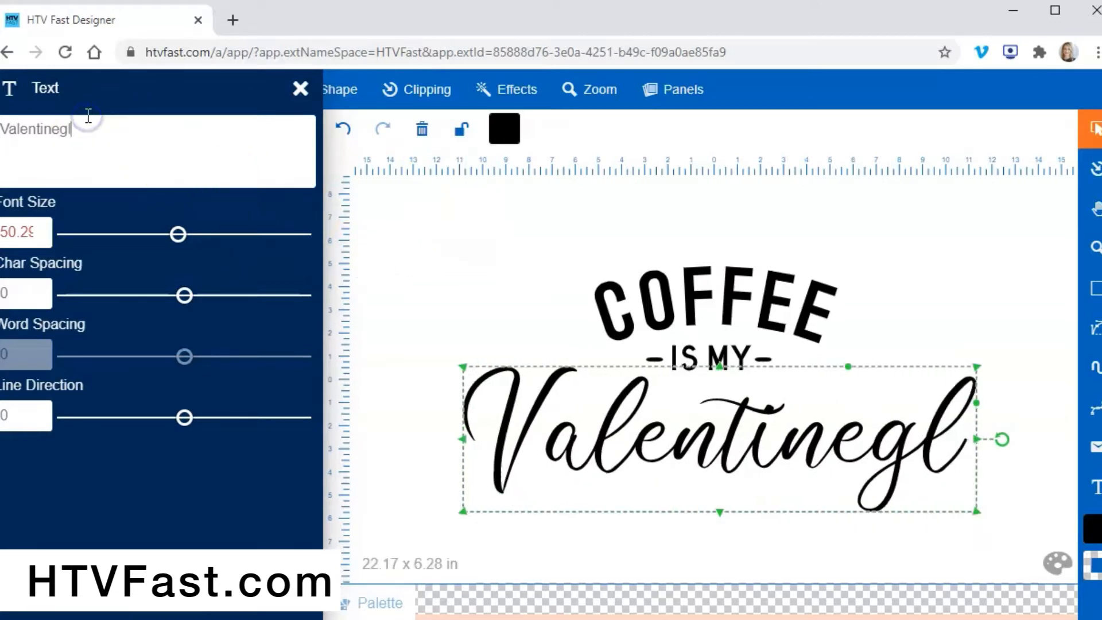
pyautogui.press('BackSpace')
pyautogui.press('BackSpace')
pyautogui.press('BackSpace')
pyautogui.press('BackSpace')
pyautogui.press('BackSpace')
pyautogui.press('BackSpace')
pyautogui.press('BackSpace')
pyautogui.press('BackSpace')
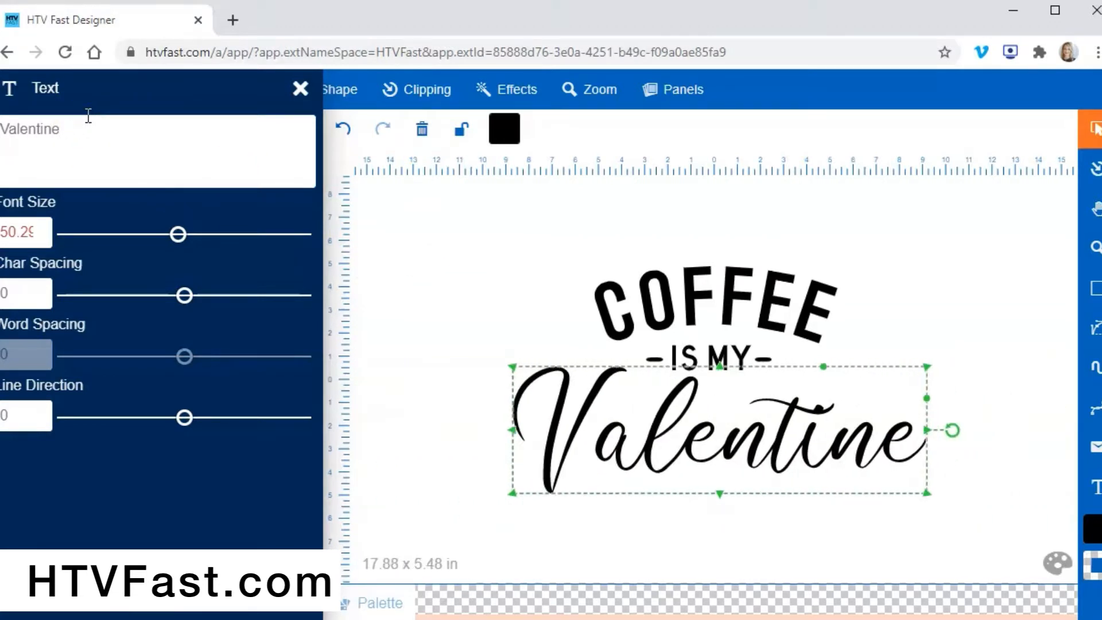
# Finish text editing and shrink the "Valentine" line to about 13.04 x 4.08 in, placed beneath "IS MY"
pyautogui.click(300, 87)
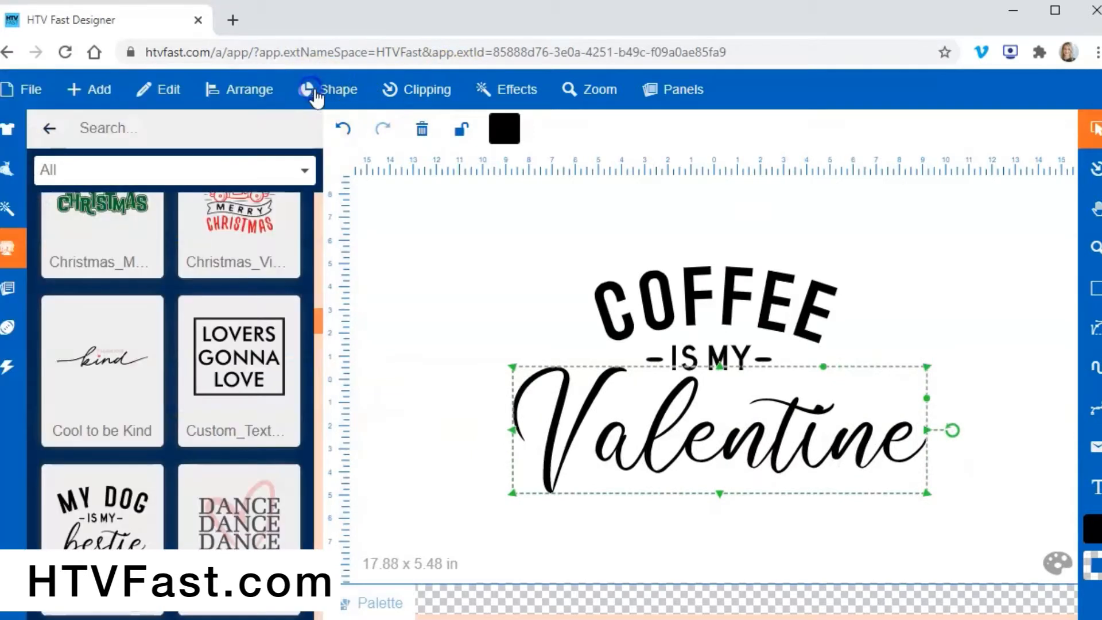
pyautogui.moveTo(512, 377); pyautogui.dragTo(583, 369)
pyautogui.moveTo(763, 418); pyautogui.dragTo(745, 423)
pyautogui.moveTo(904, 377); pyautogui.dragTo(866, 381)
pyautogui.moveTo(799, 458); pyautogui.dragTo(810, 446)
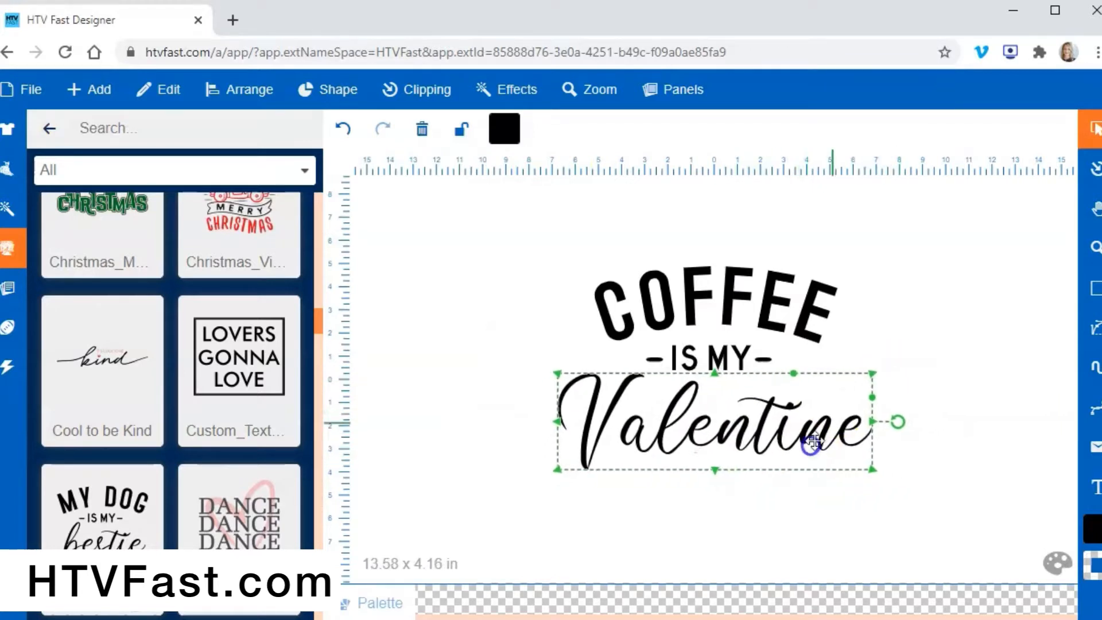
pyautogui.moveTo(716, 374)
pyautogui.mouseDown()
pyautogui.moveTo(716, 361)
pyautogui.moveTo(715, 384)
pyautogui.mouseUp()
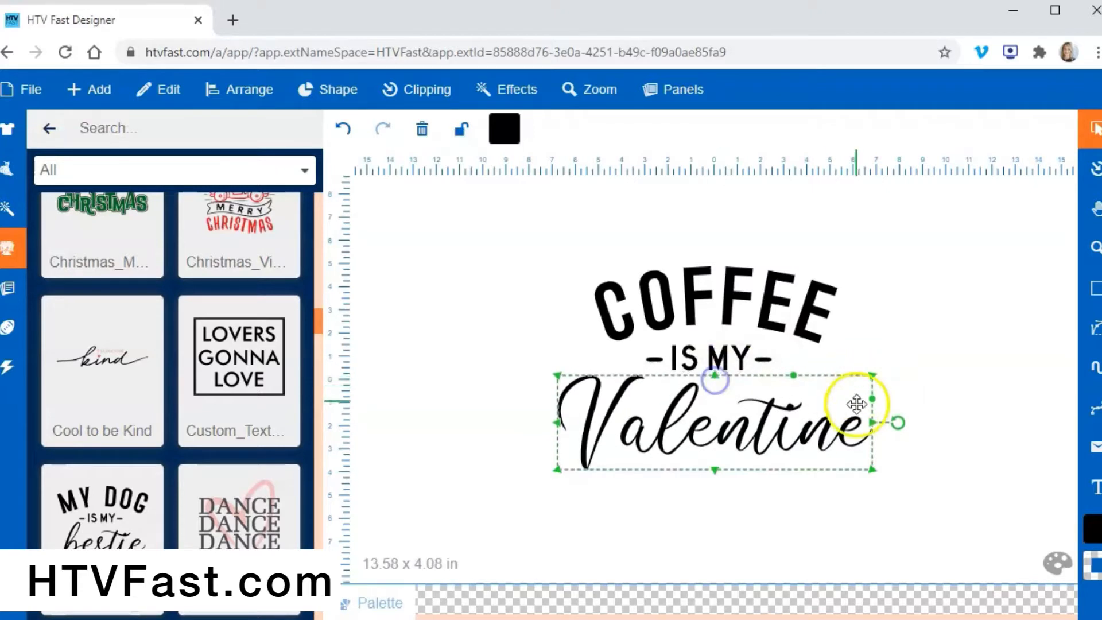
pyautogui.moveTo(873, 423); pyautogui.dragTo(861, 426)
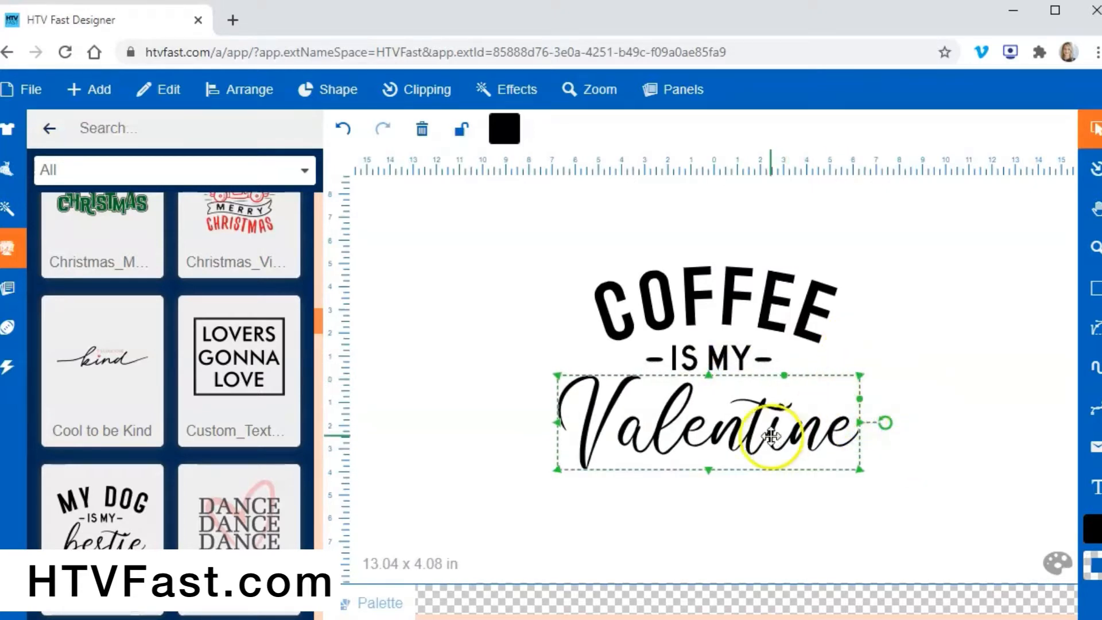
# Move the "Valentine" line up and to the right so it sits closer beneath "IS MY"
pyautogui.moveTo(770, 437); pyautogui.dragTo(780, 429)
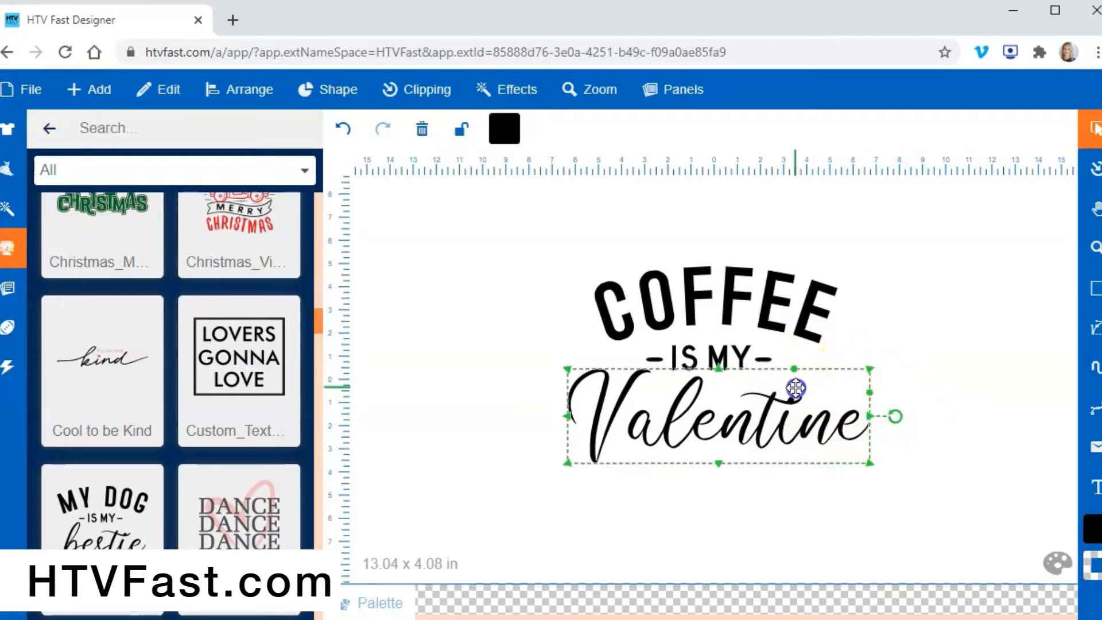
pyautogui.moveTo(780, 400); pyautogui.dragTo(782, 404)
pyautogui.click(896, 295)
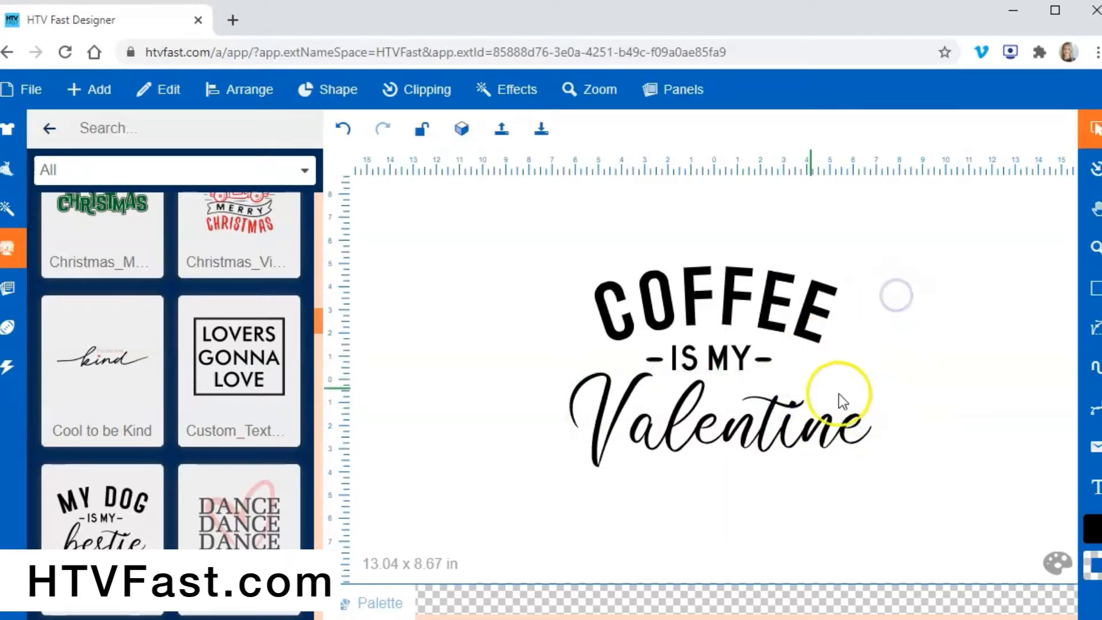
# Select all the lines of the "COFFEE IS MY Valentine" design together and reposition them in the middle of the canvas
pyautogui.moveTo(906, 490); pyautogui.dragTo(460, 178)
pyautogui.moveTo(731, 339); pyautogui.dragTo(697, 354)
pyautogui.scroll(-5, 74, 500)
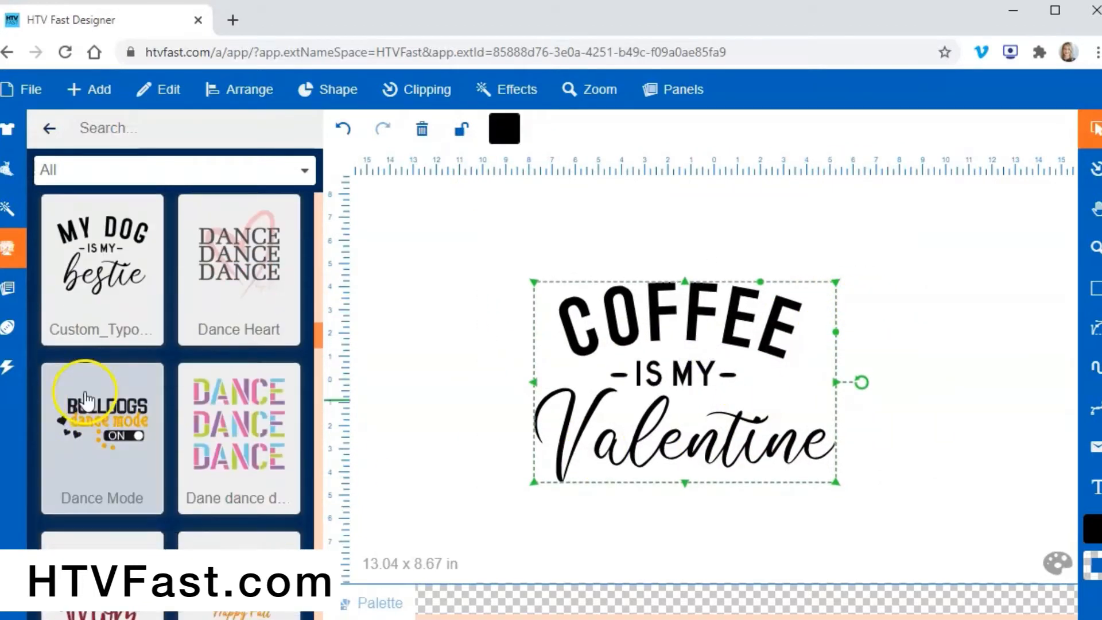
pyautogui.moveTo(696, 359); pyautogui.dragTo(692, 313)
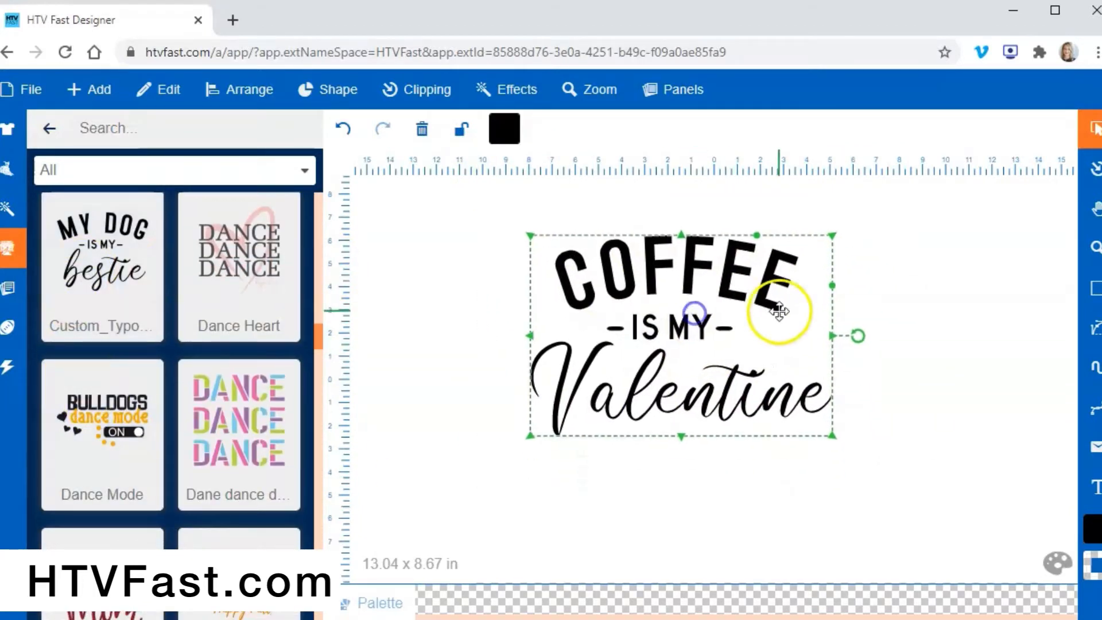
pyautogui.click(939, 313)
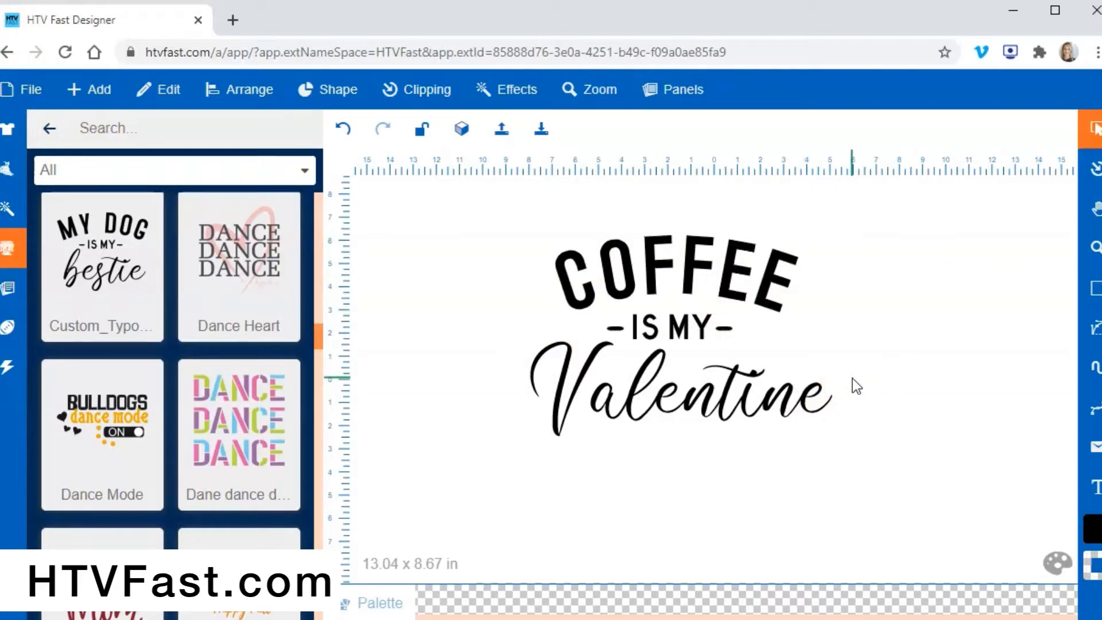
pyautogui.click(900, 312)
pyautogui.moveTo(897, 452); pyautogui.dragTo(381, 162)
pyautogui.moveTo(667, 337); pyautogui.dragTo(672, 367)
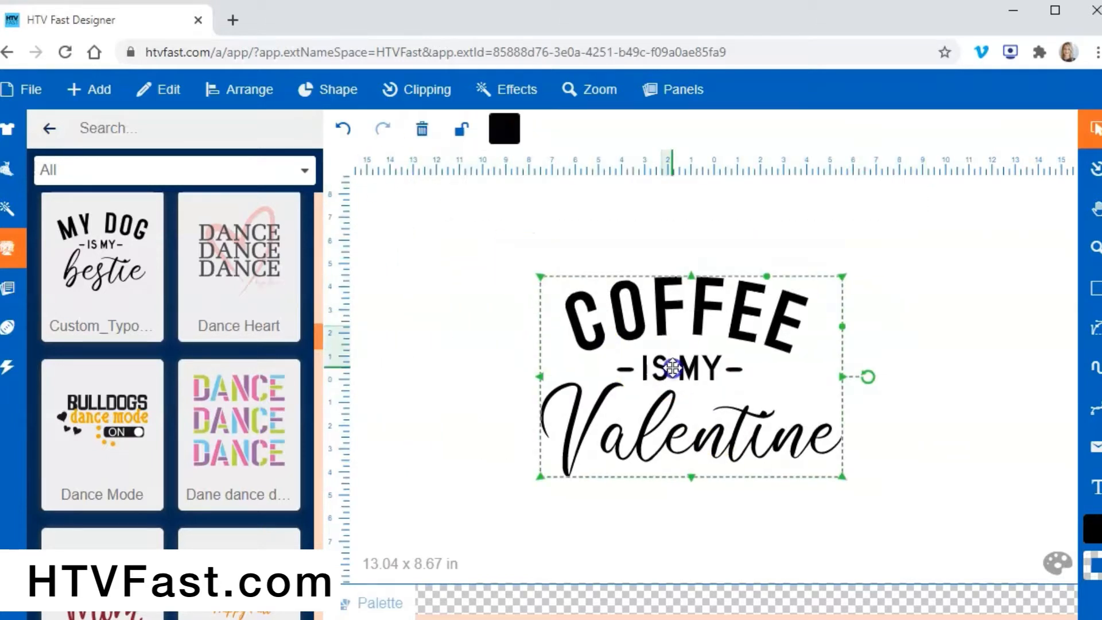
# Delete the whole "COFFEE IS MY Valentine" design from the canvas
pyautogui.click(948, 270)
pyautogui.moveTo(468, 213); pyautogui.dragTo(907, 544)
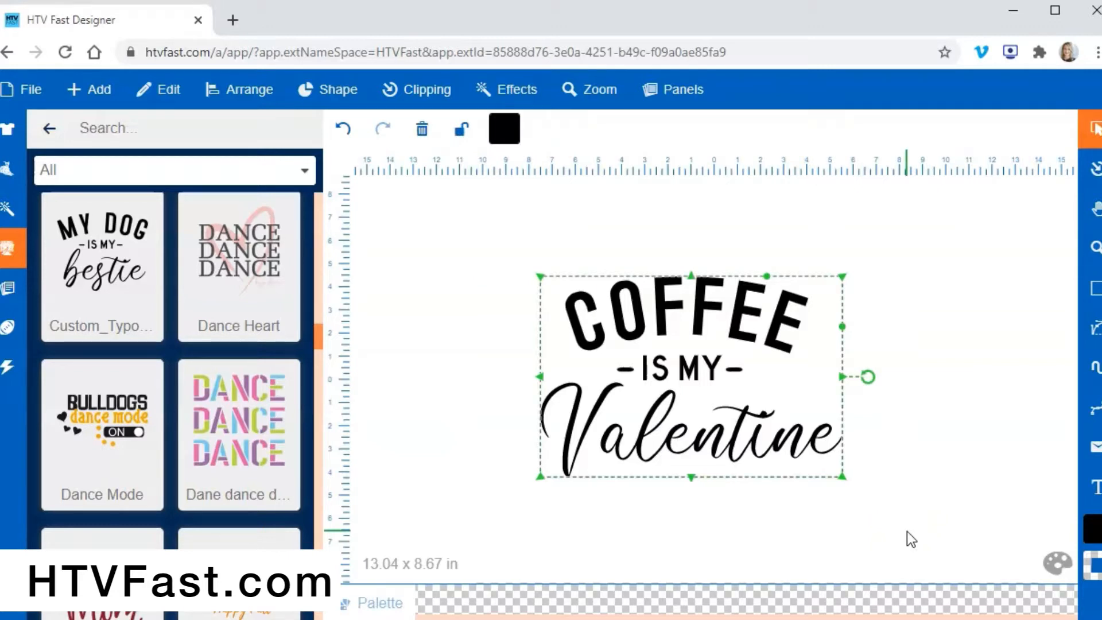
pyautogui.press('Delete')
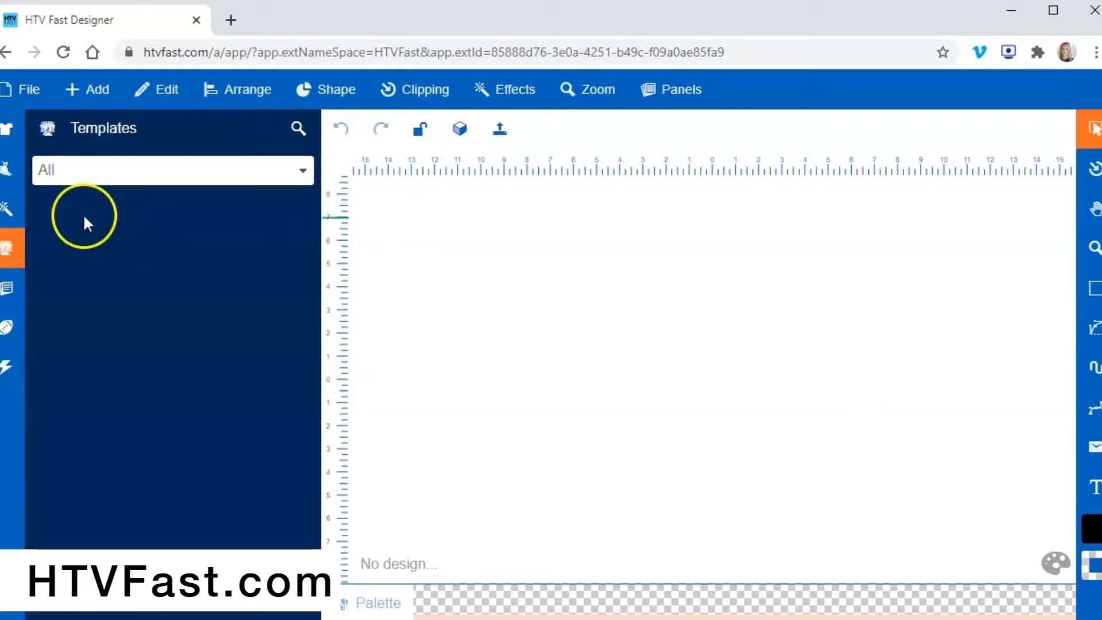
# Search the clip art library for "valentine"
pyautogui.click(96, 92)
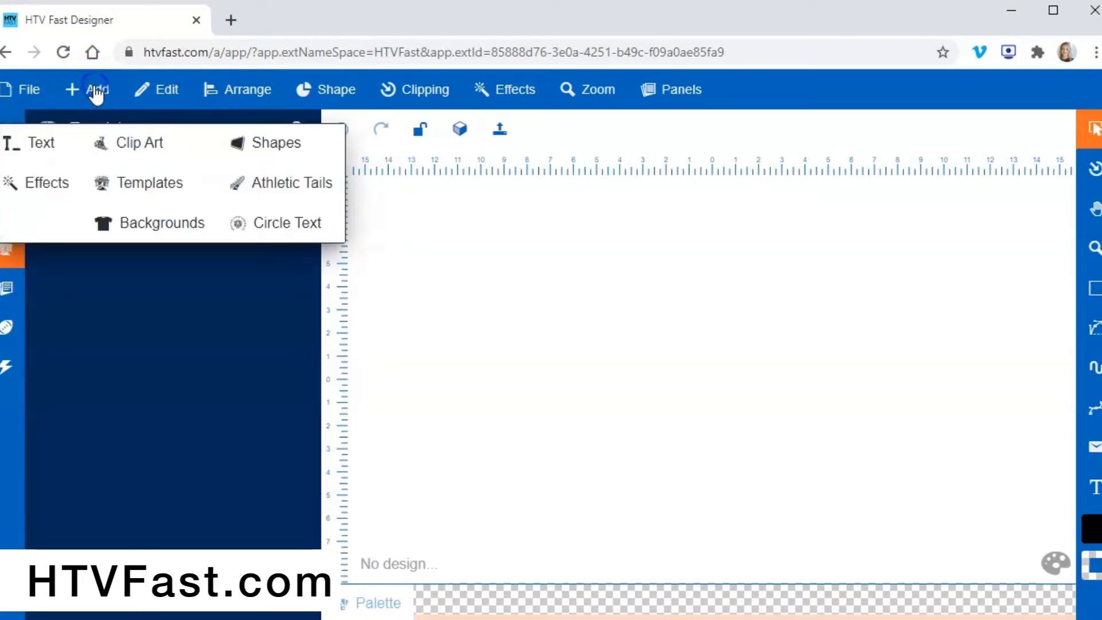
pyautogui.click(138, 142)
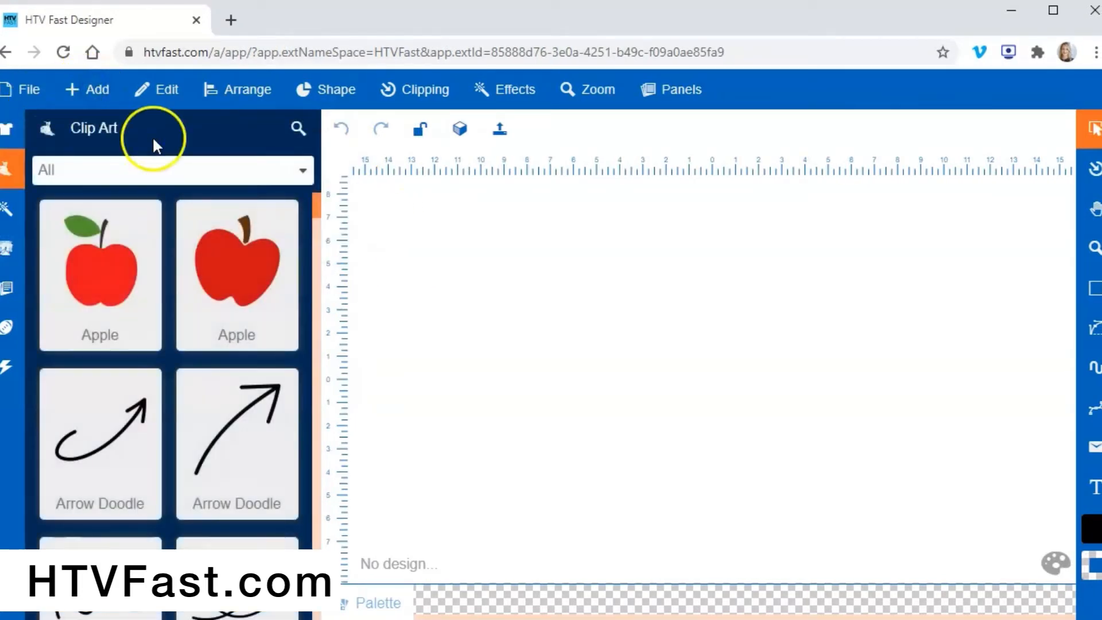
pyautogui.click(299, 172)
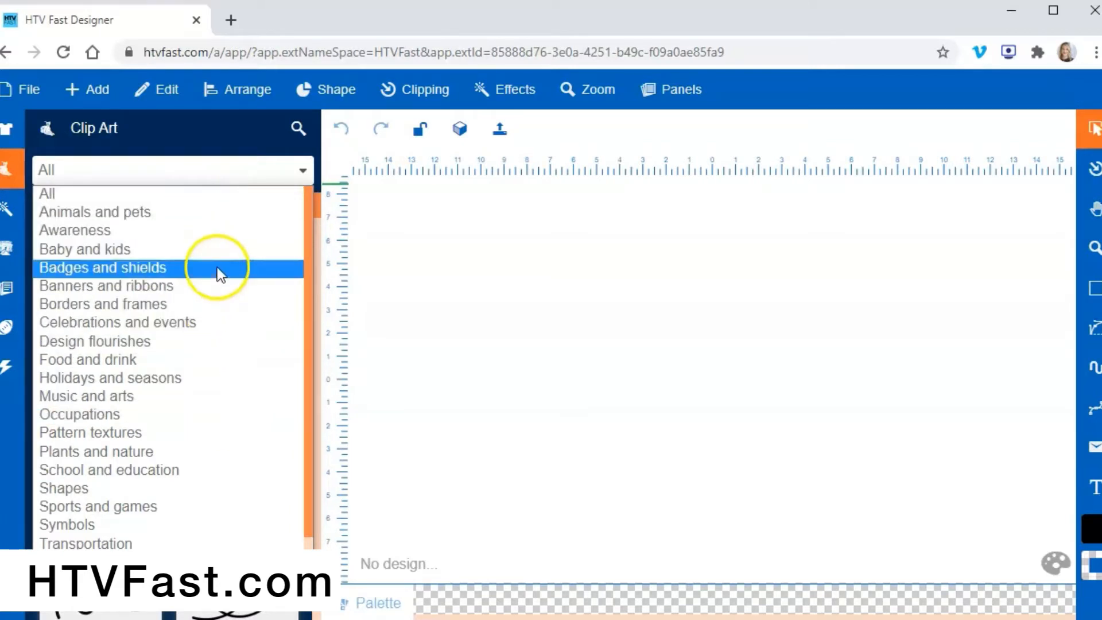
pyautogui.click(299, 128)
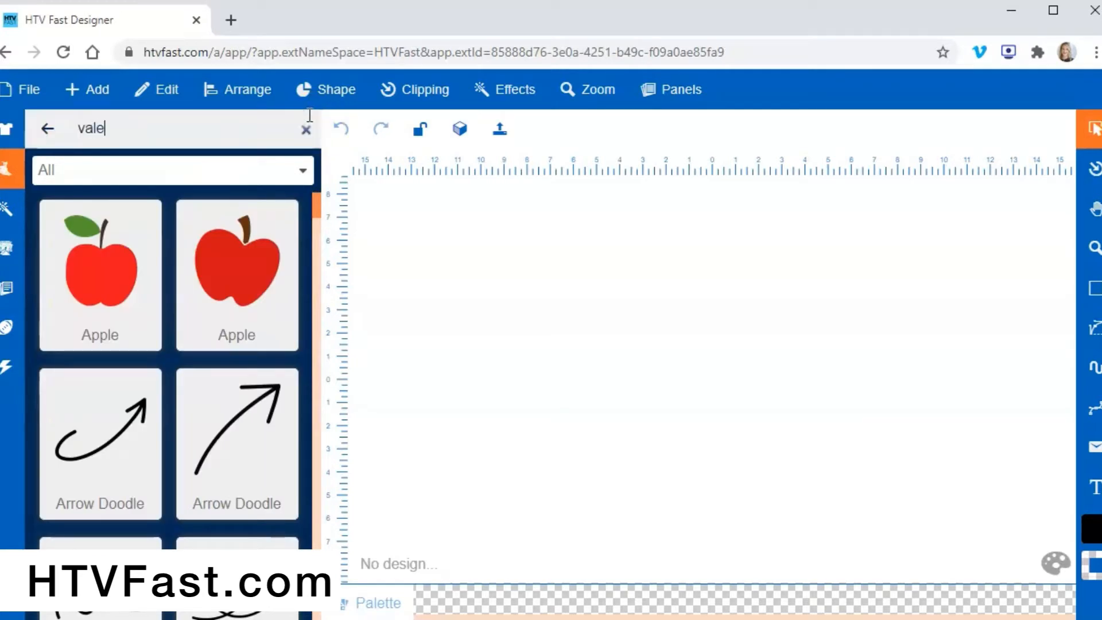
pyautogui.press('Return')
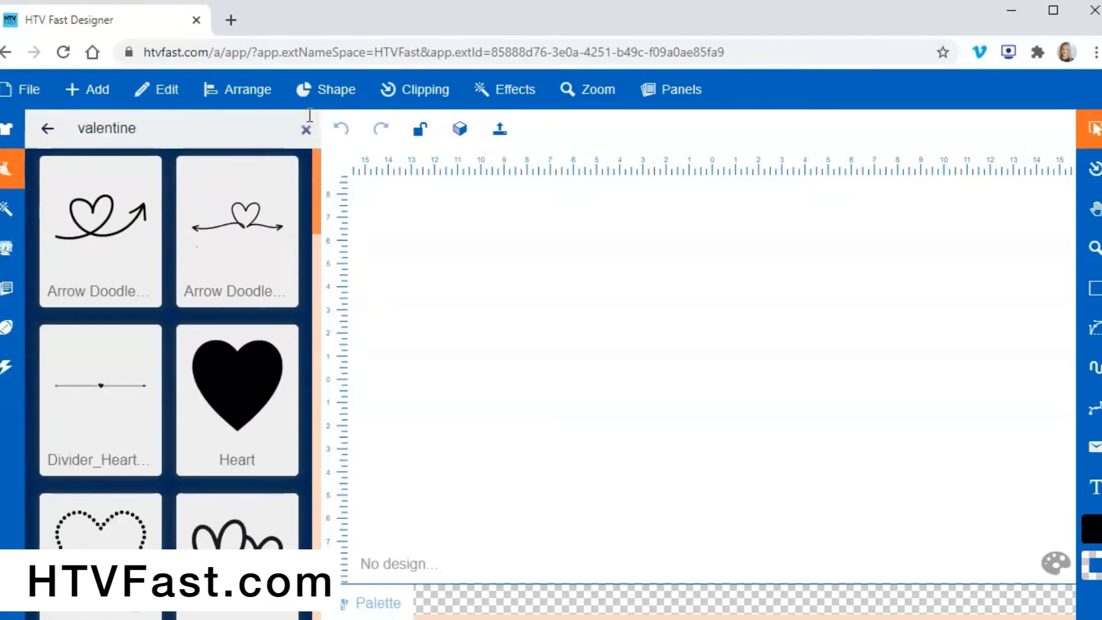
# Add the outlined version of the three Valentines gnomes clip art to the canvas
pyautogui.scroll(-9, 201, 312)
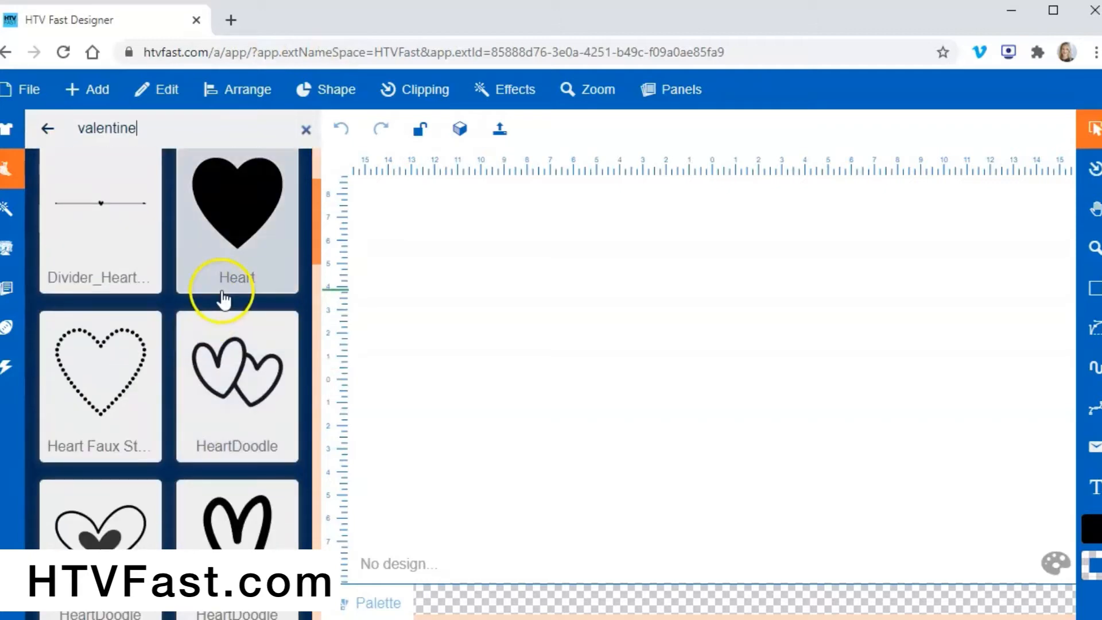
pyautogui.scroll(-10, 232, 259)
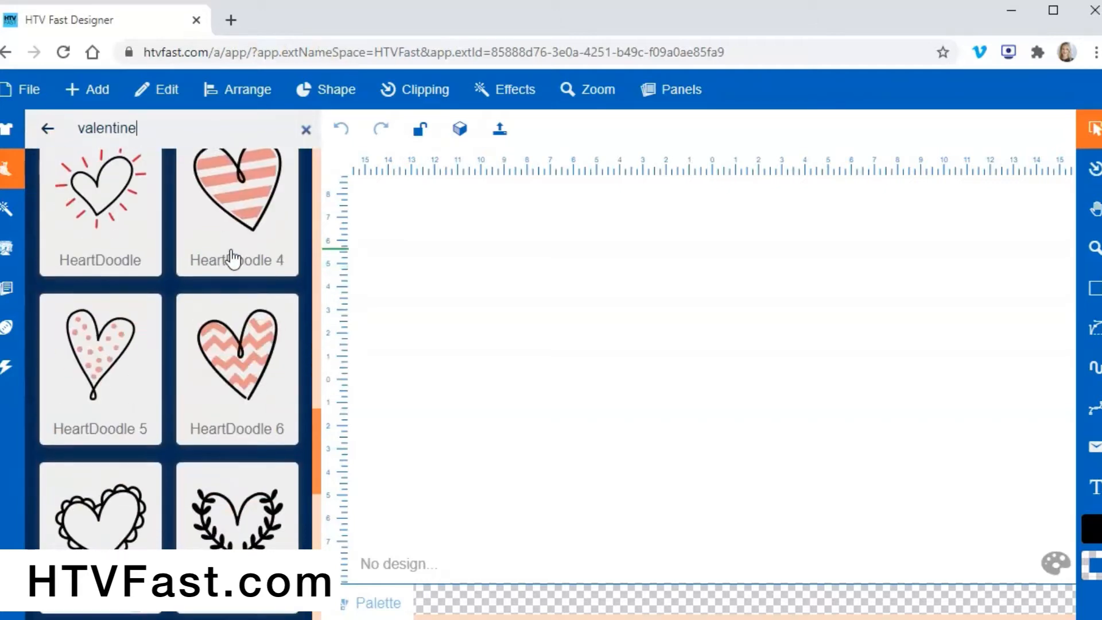
pyautogui.scroll(-3, 235, 260)
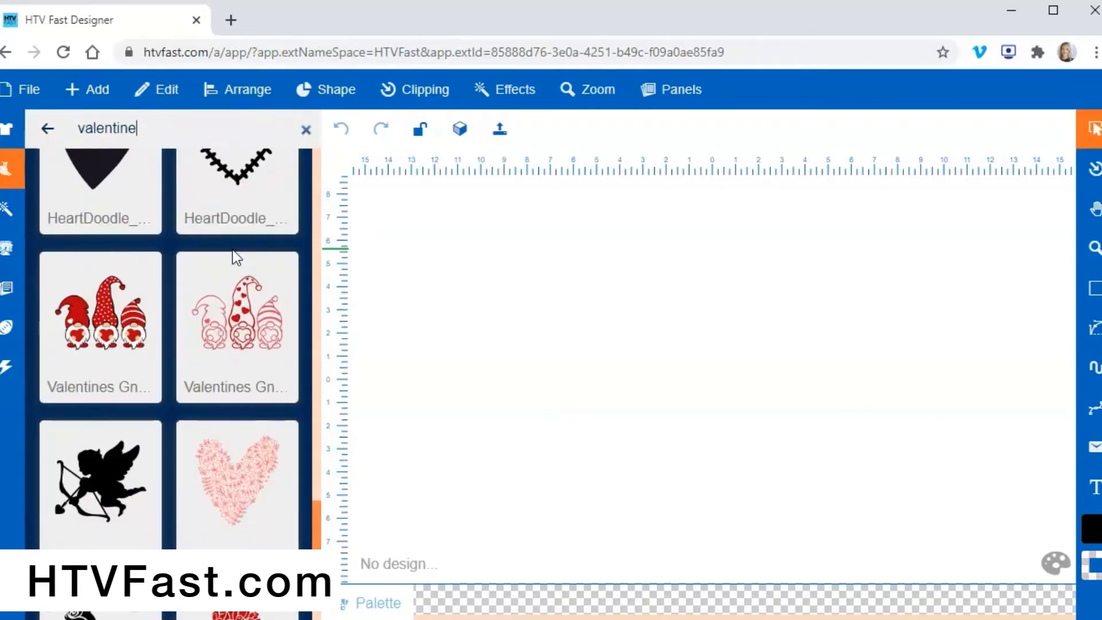
pyautogui.click(242, 325)
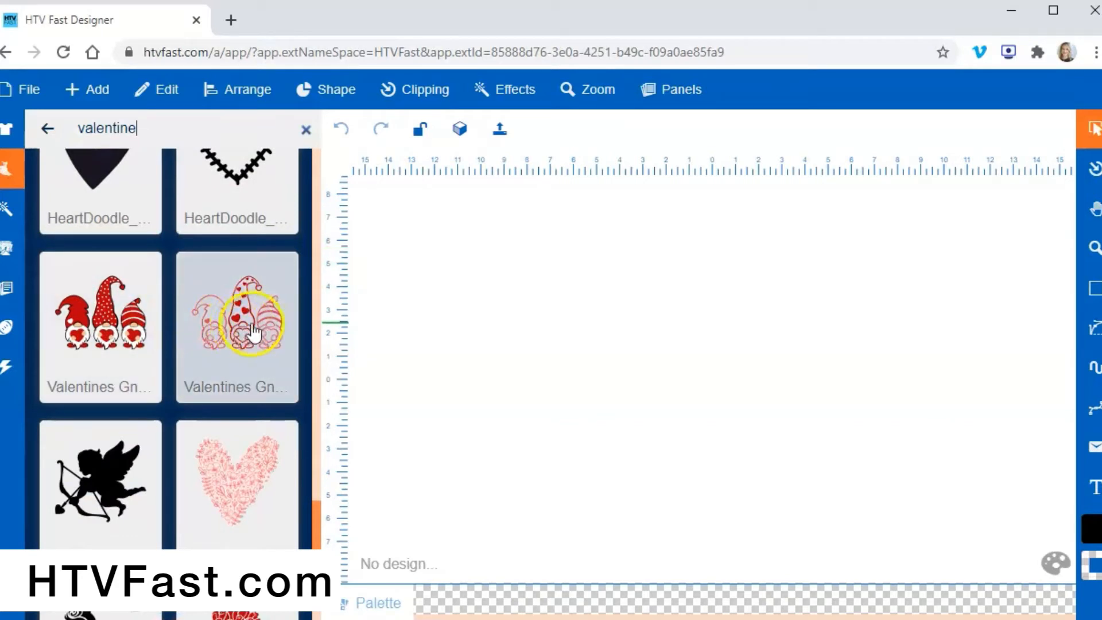
pyautogui.click(239, 322)
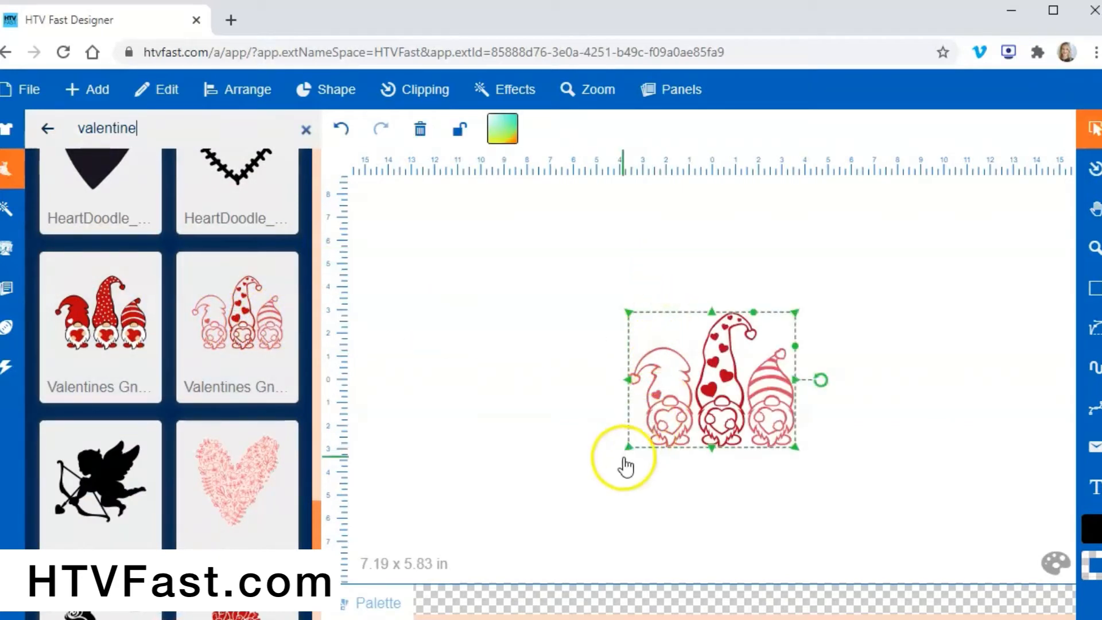
# Enlarge the gnome clip art to about 9.49 x 7.69 in and place it in the lower middle of the canvas
pyautogui.moveTo(622, 458); pyautogui.dragTo(559, 476)
pyautogui.moveTo(711, 402); pyautogui.dragTo(672, 410)
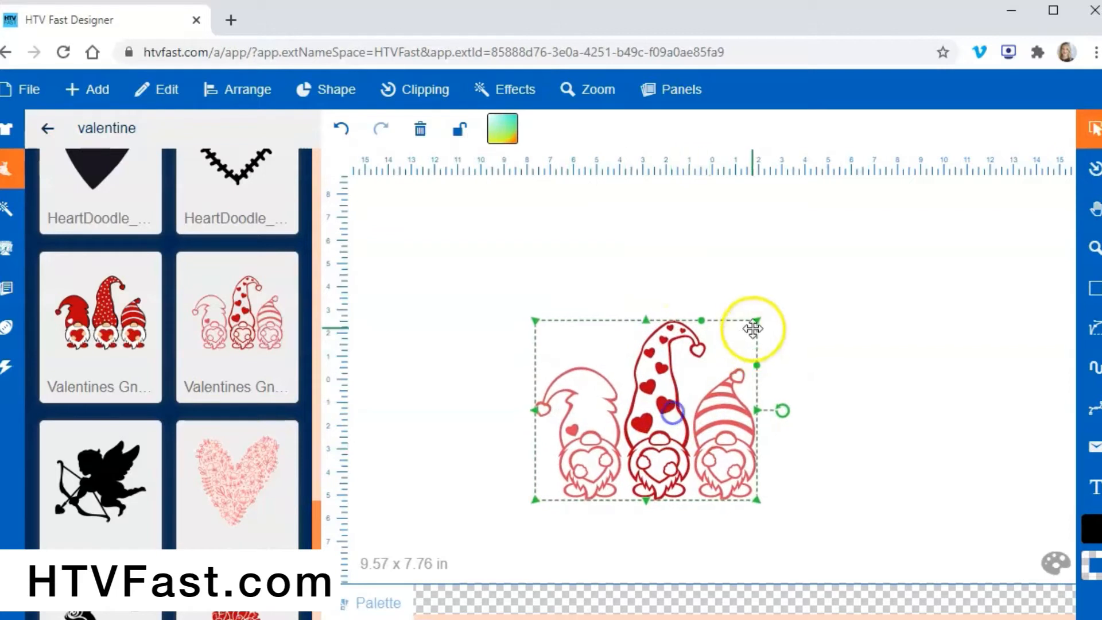
pyautogui.moveTo(752, 328); pyautogui.dragTo(767, 317)
pyautogui.moveTo(536, 319); pyautogui.dragTo(521, 356)
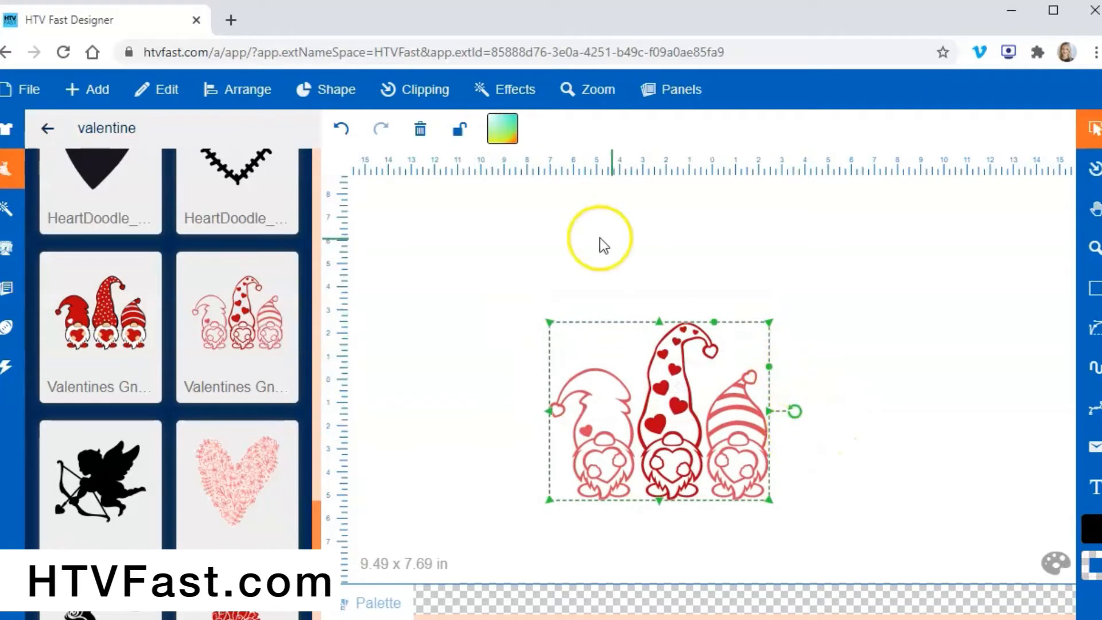
pyautogui.click(859, 252)
pyautogui.click(568, 238)
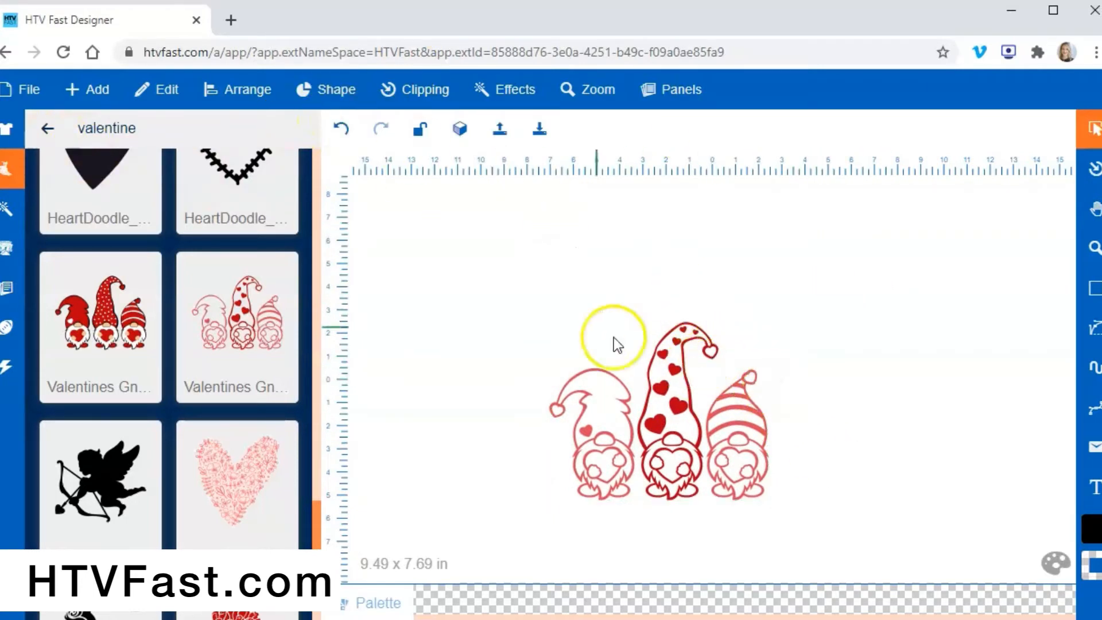
# Add a text object with the child's first name in capitals and place it above the gnomes
pyautogui.click(105, 104)
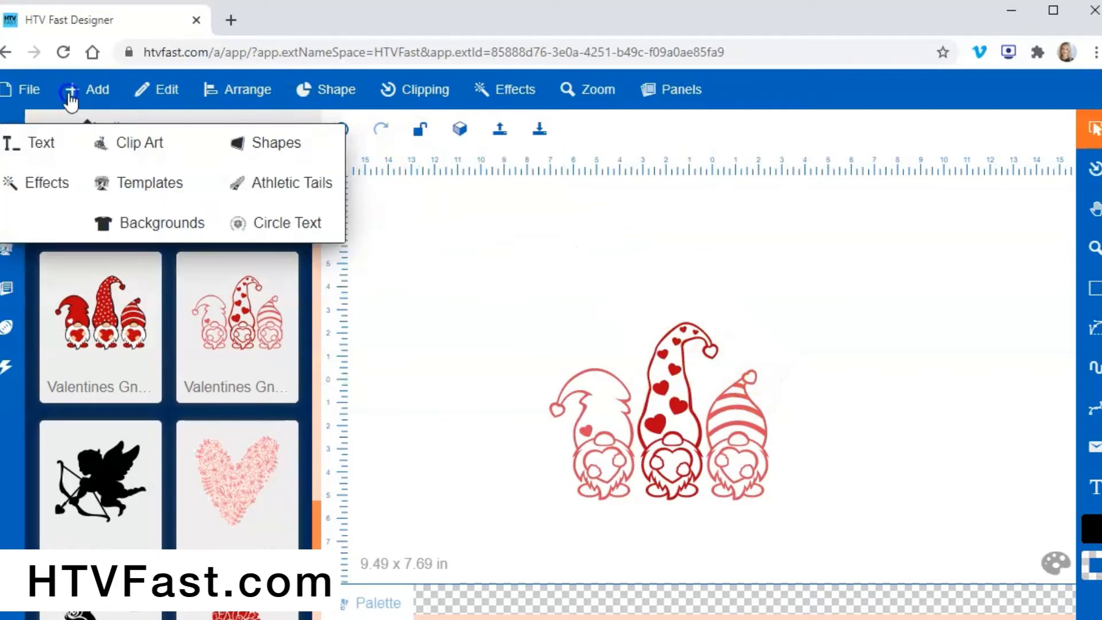
pyautogui.click(45, 149)
pyautogui.click(149, 145)
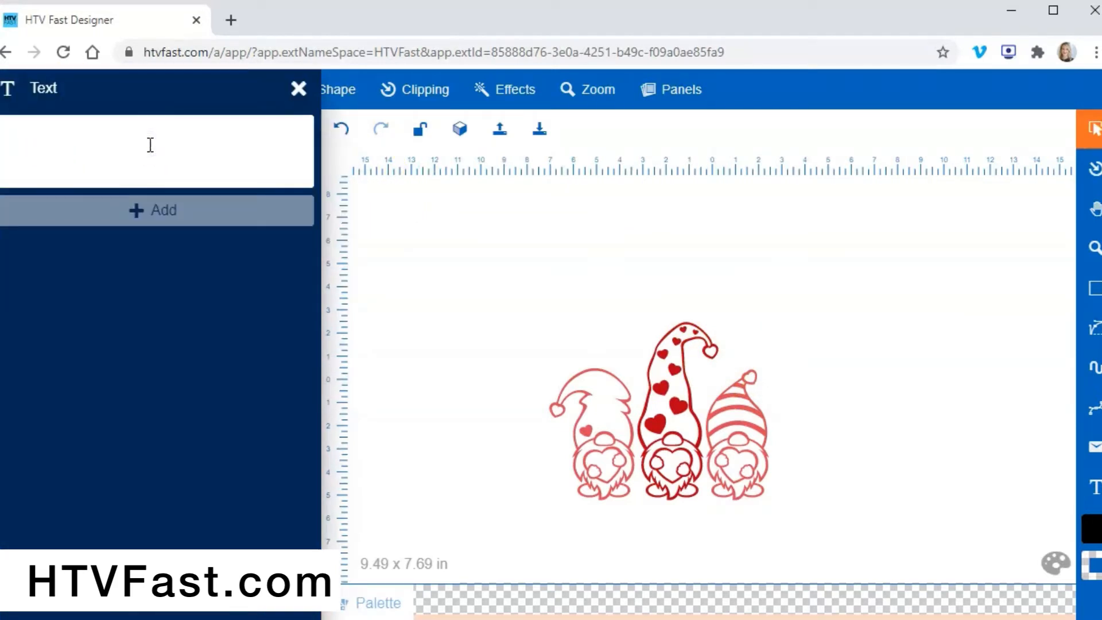
pyautogui.write('MADELYN')
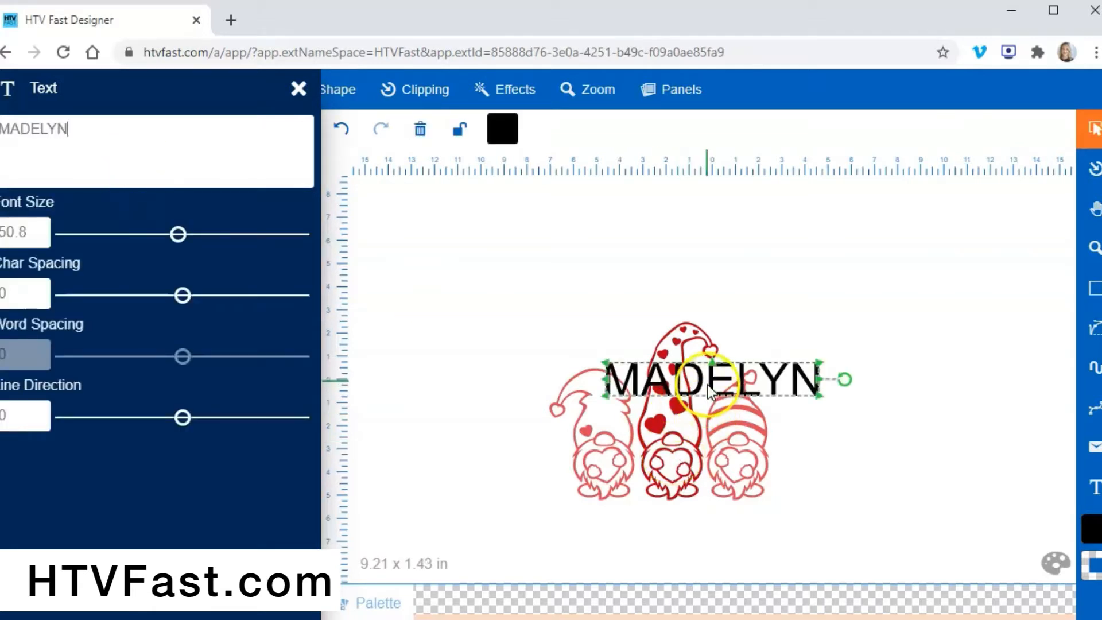
pyautogui.moveTo(694, 363); pyautogui.dragTo(645, 256)
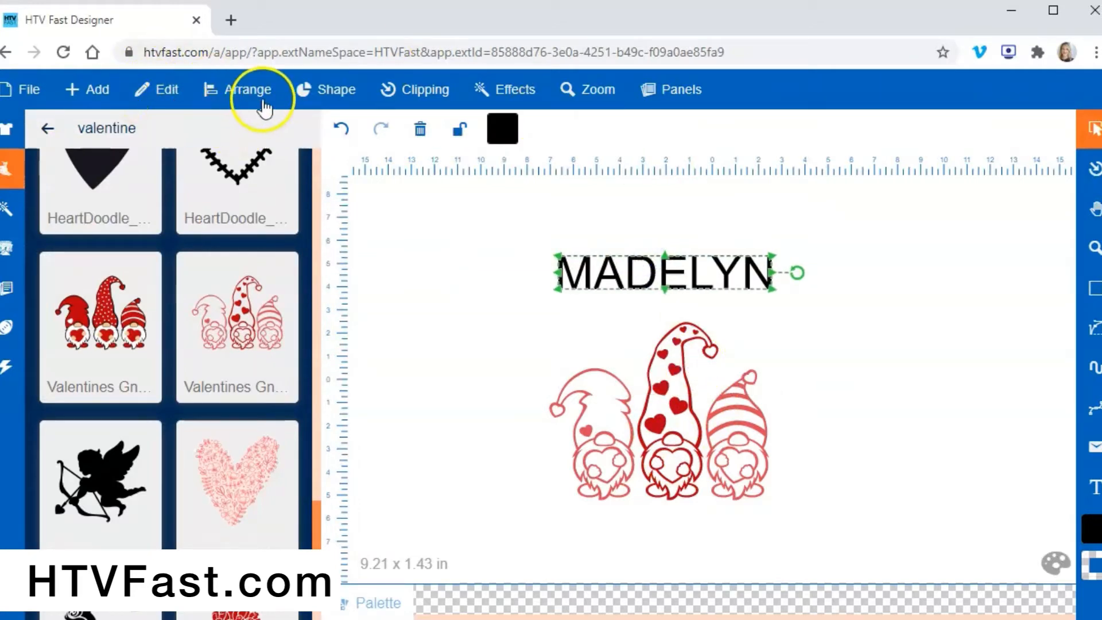
# Open the font choices for the name text above the gnomes
pyautogui.click(168, 91)
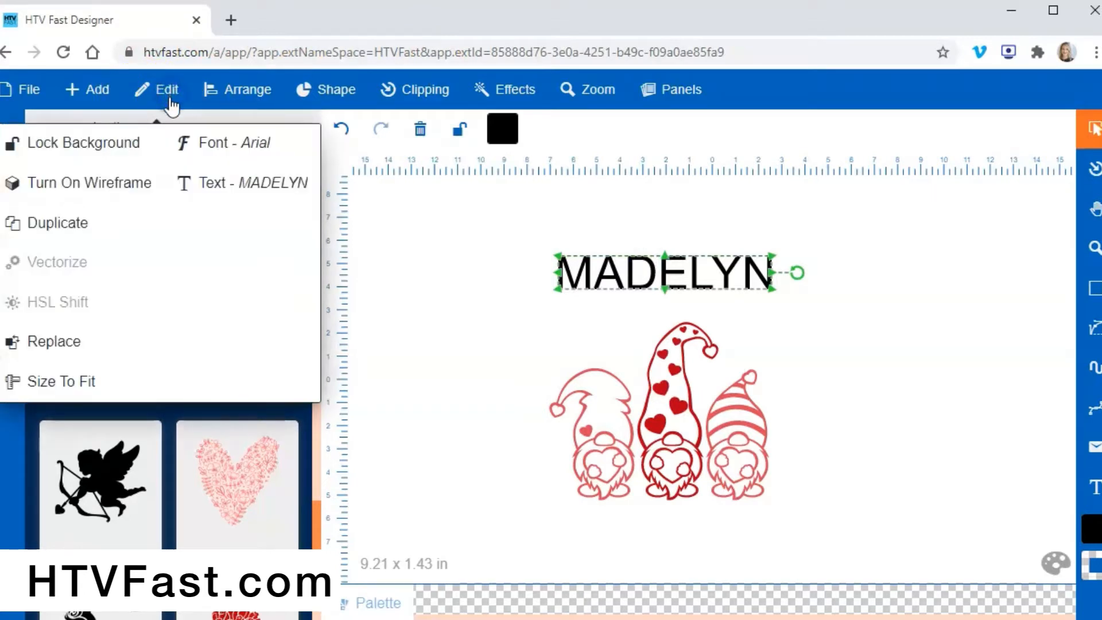
pyautogui.click(229, 156)
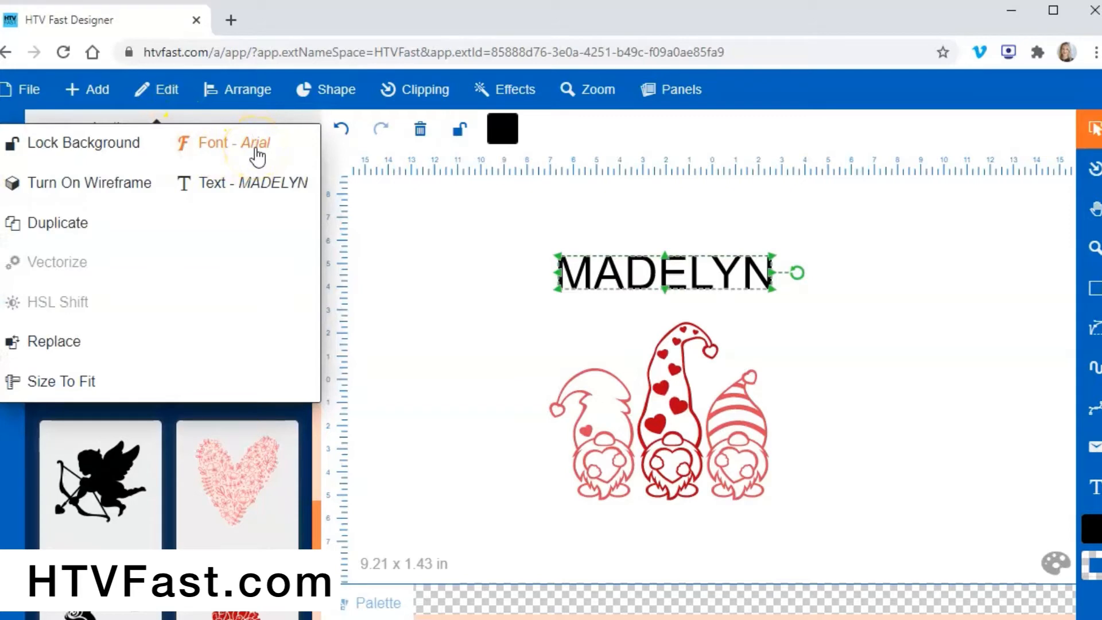
pyautogui.click(256, 155)
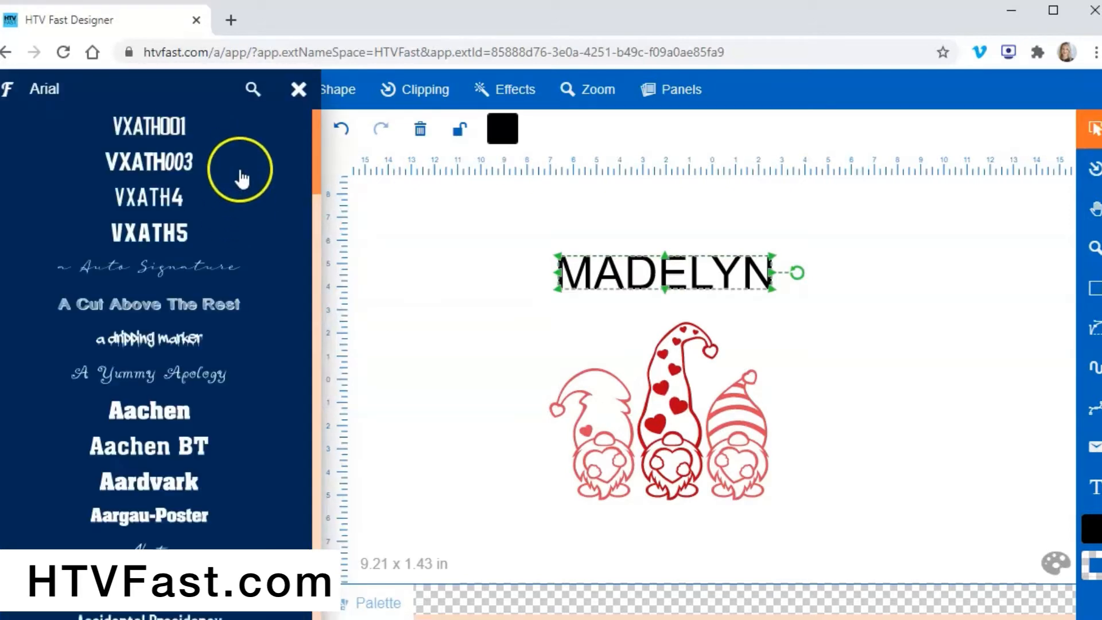
# Try the Californian FB and Candara Bold fonts on the name text
pyautogui.scroll(-5, 241, 178)
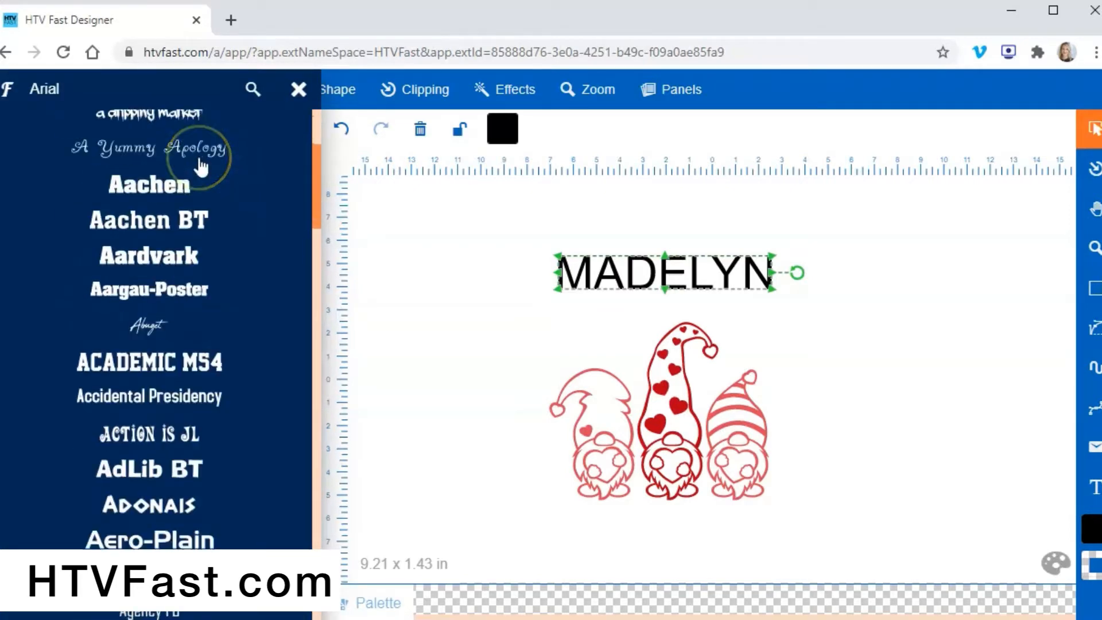
pyautogui.scroll(-3, 198, 172)
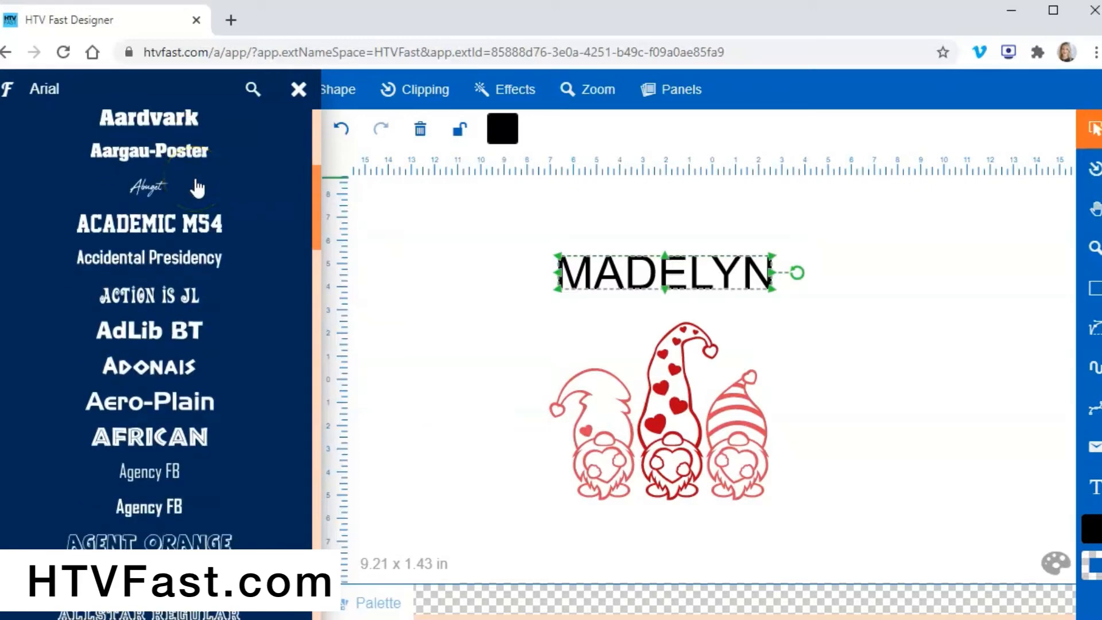
pyautogui.scroll(-10, 197, 187)
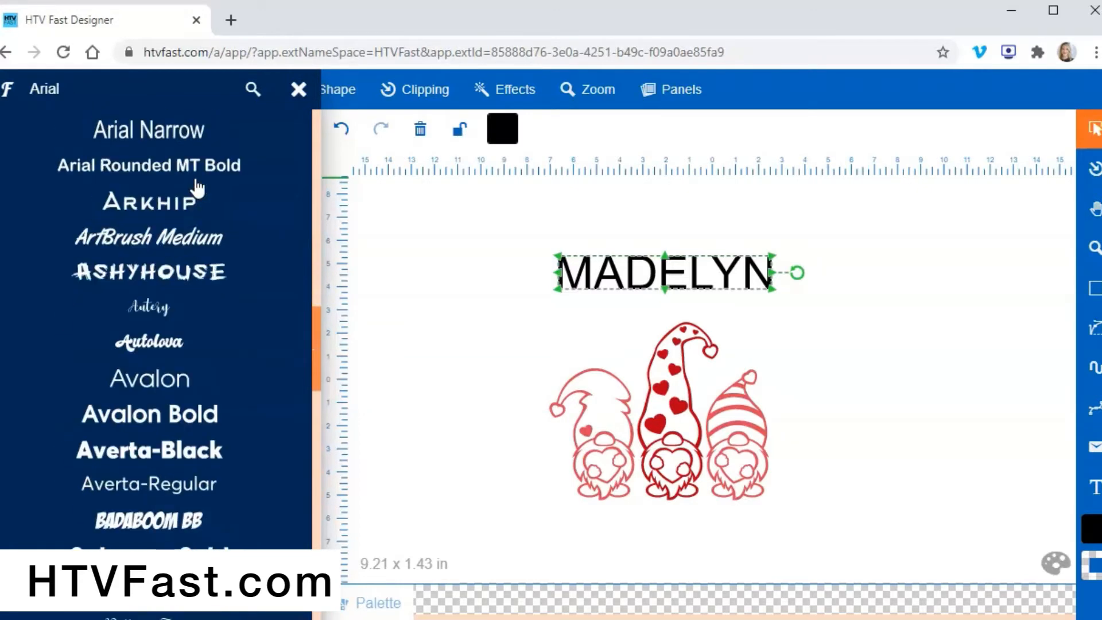
pyautogui.scroll(-5, 197, 188)
pyautogui.click(204, 187)
pyautogui.scroll(-8, 205, 188)
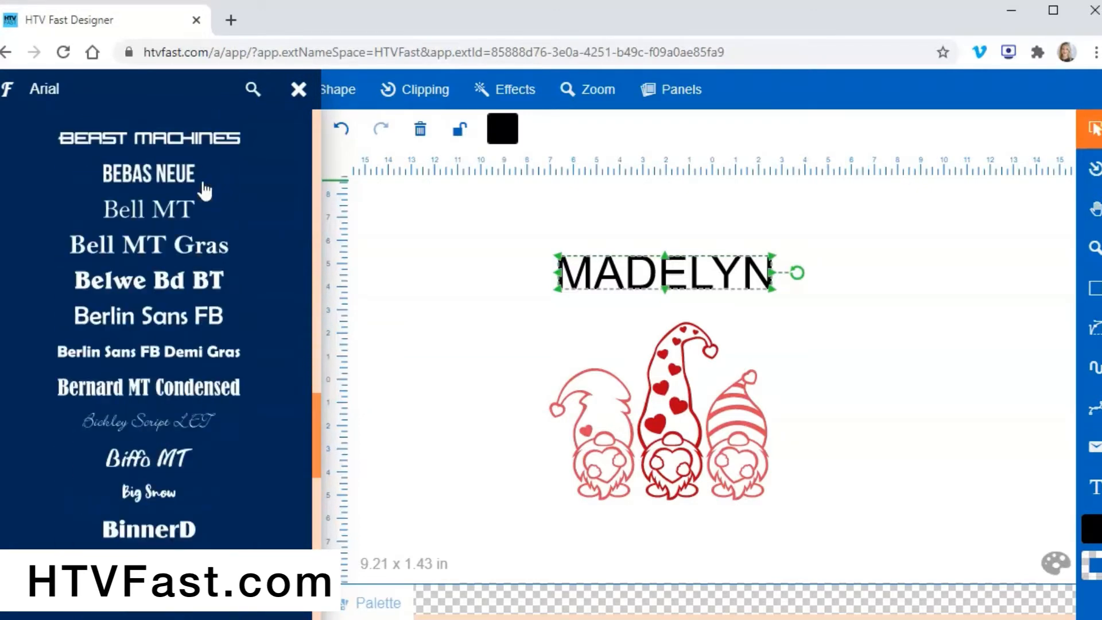
pyautogui.scroll(-15, 197, 233)
pyautogui.click(196, 234)
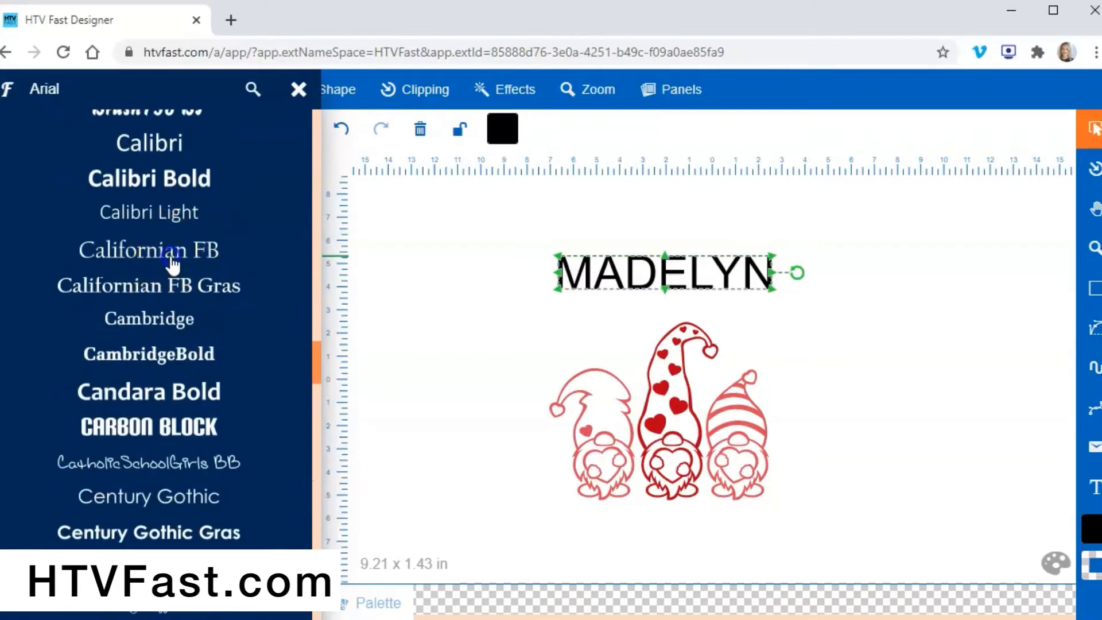
pyautogui.click(182, 392)
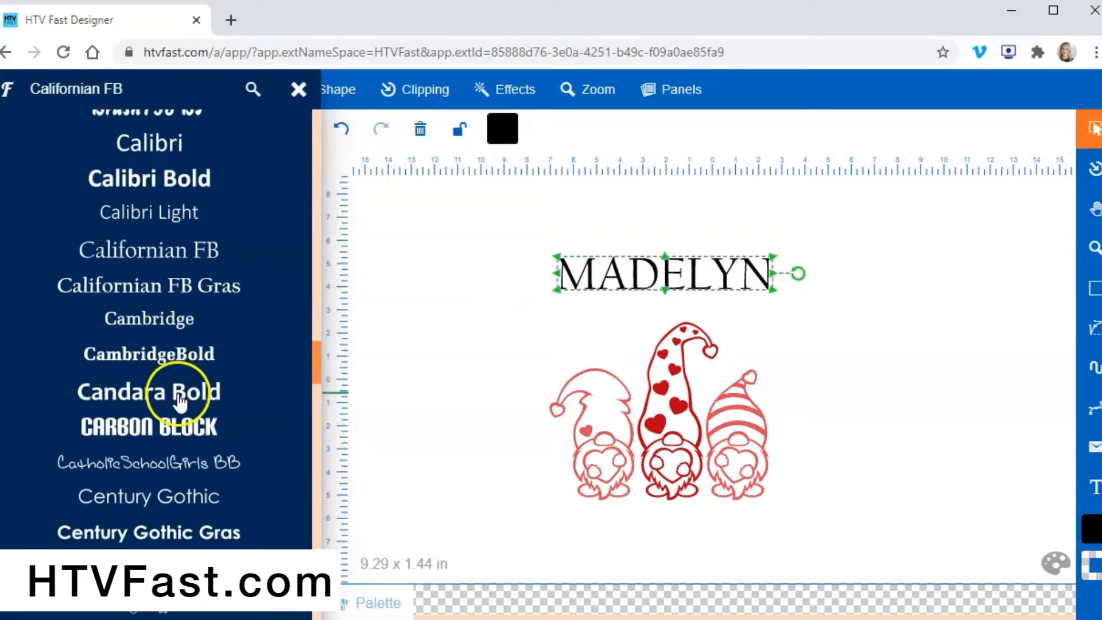
# Try the CatholicSchoolGirls BB, Clarissa and Don Semiformal fonts on the name text
pyautogui.scroll(-5, 162, 450)
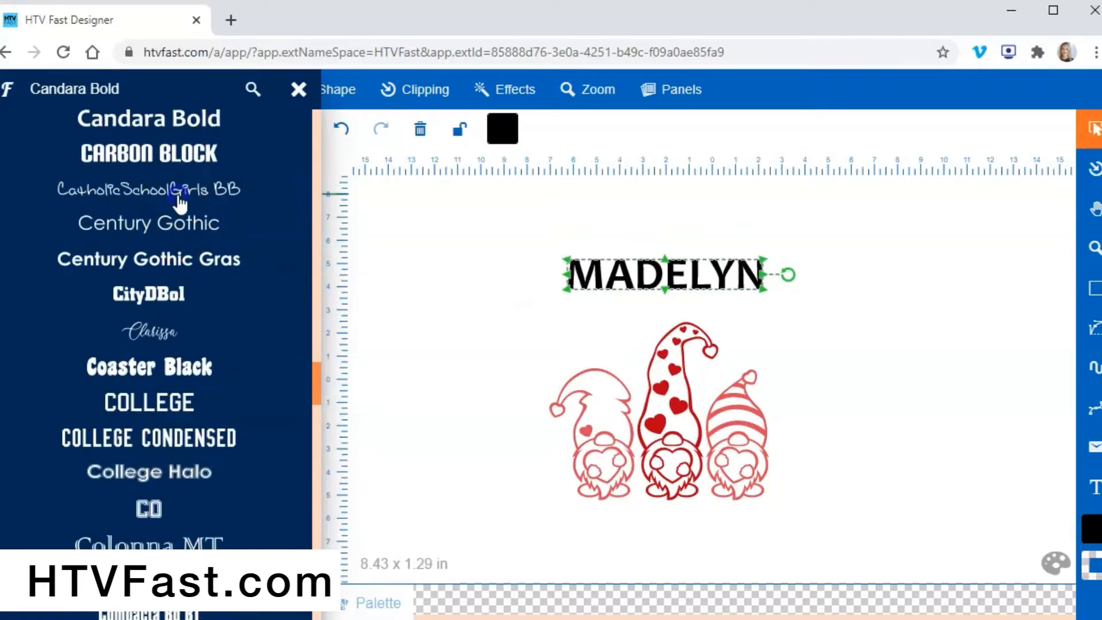
pyautogui.click(178, 183)
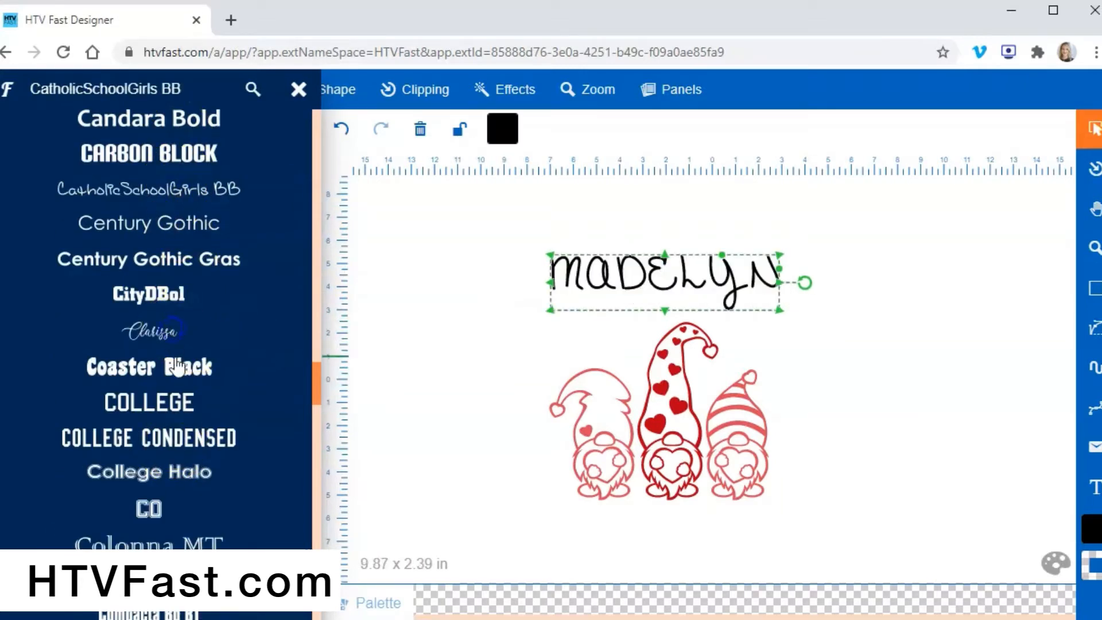
pyautogui.scroll(-8, 183, 359)
pyautogui.scroll(-5, 175, 355)
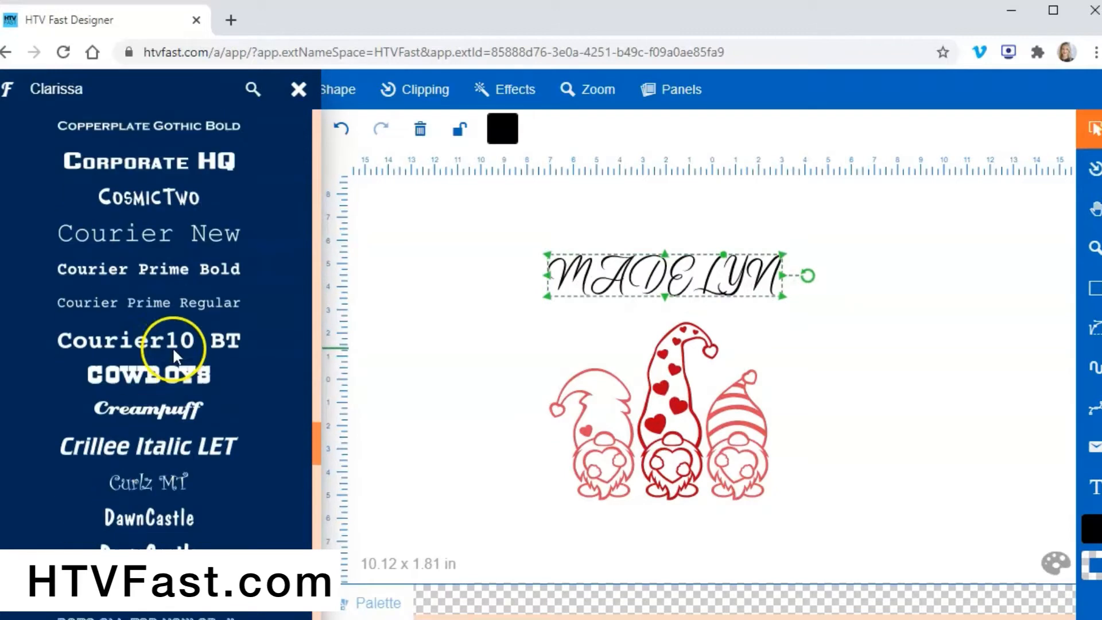
pyautogui.scroll(-4, 175, 356)
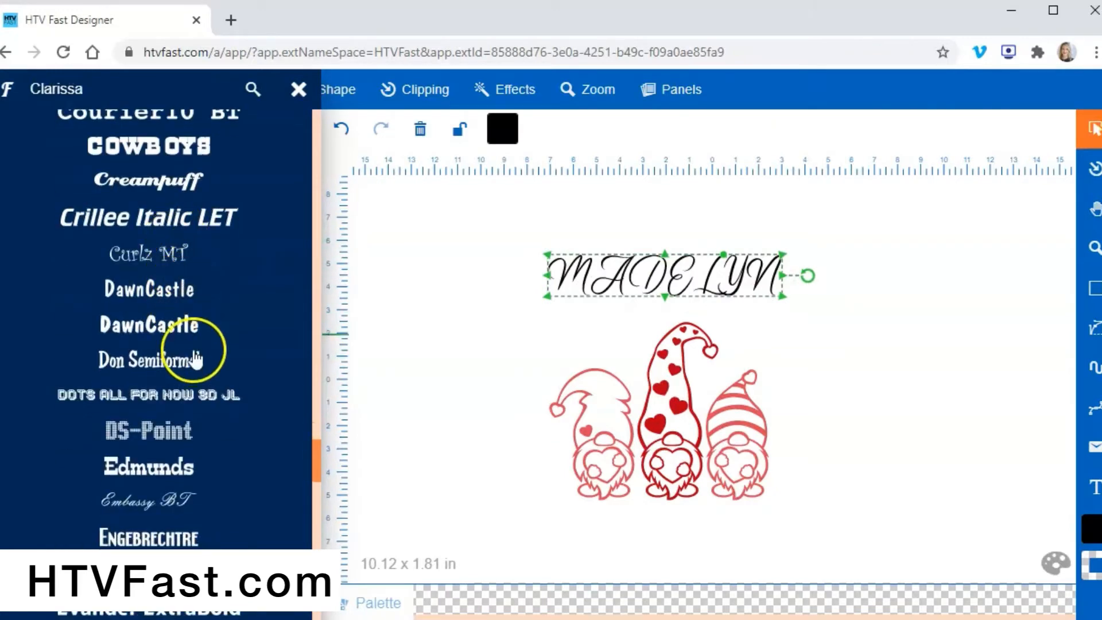
pyautogui.click(184, 365)
# Set the name text's font to FilipiFont and close the font list
pyautogui.scroll(-12, 181, 321)
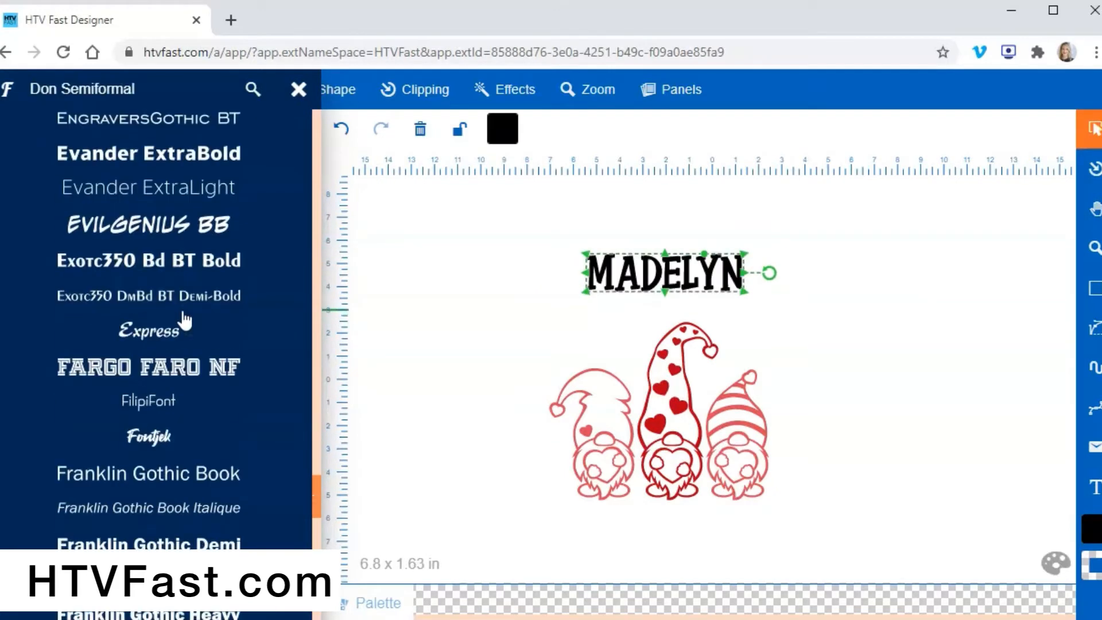
pyautogui.scroll(-3, 182, 310)
pyautogui.click(169, 311)
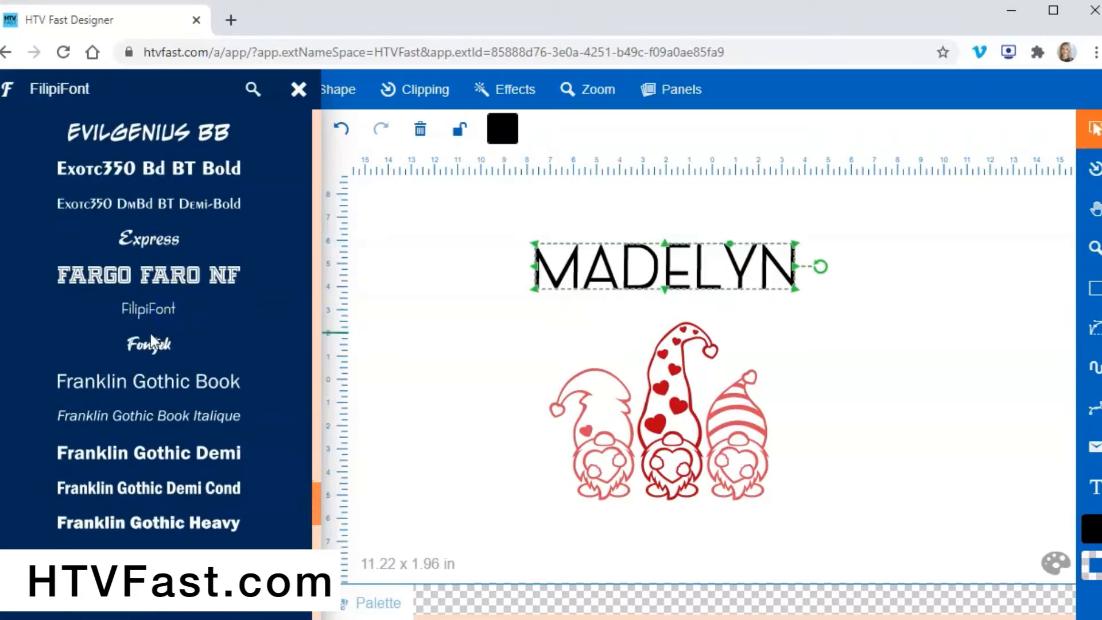
pyautogui.scroll(-3, 158, 333)
pyautogui.click(711, 264)
# Enlarge the name text to about 12.26 x 2.14 in and place it centrally just above the gnomes
pyautogui.moveTo(633, 266); pyautogui.dragTo(642, 281)
pyautogui.moveTo(803, 256); pyautogui.dragTo(834, 239)
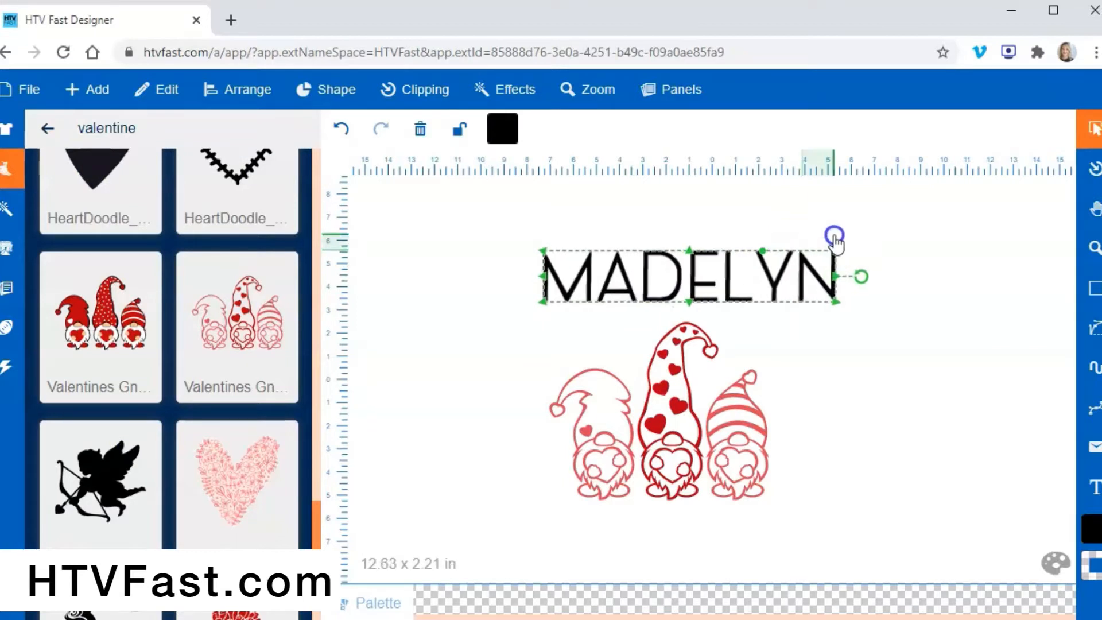
pyautogui.moveTo(739, 277); pyautogui.dragTo(729, 275)
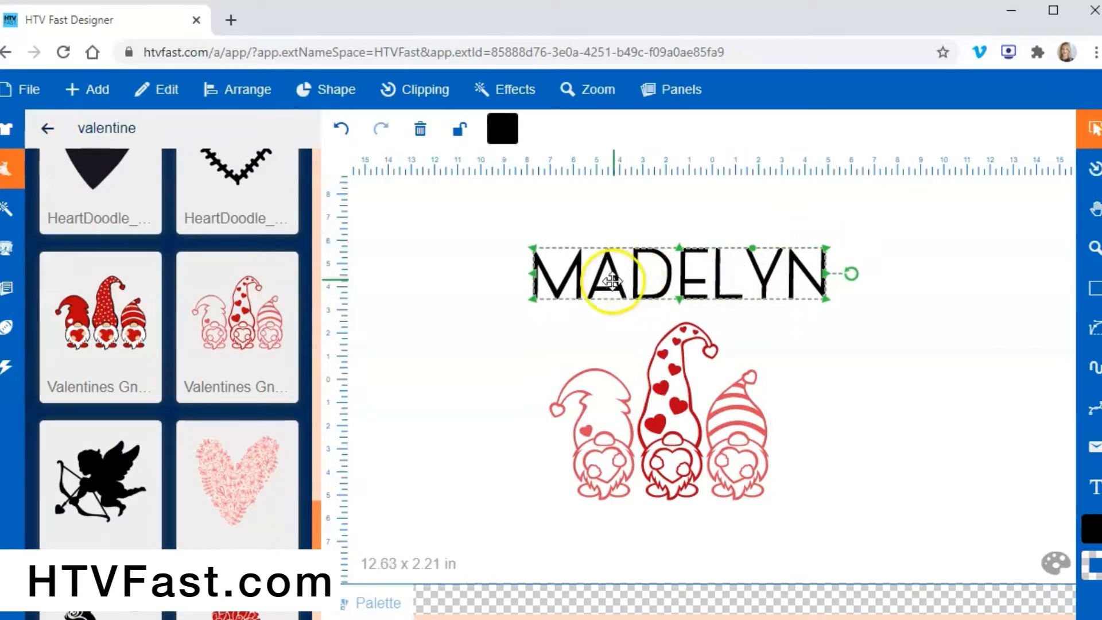
pyautogui.moveTo(535, 299); pyautogui.dragTo(544, 297)
pyautogui.moveTo(657, 270); pyautogui.dragTo(654, 279)
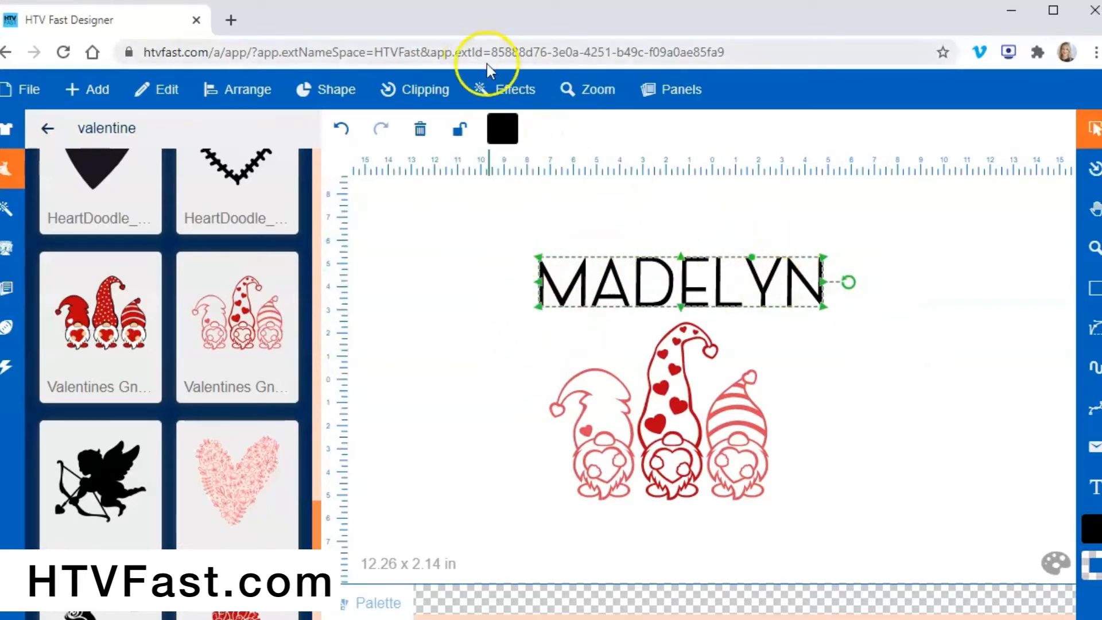
# Apply the Classic Arc 1 effect to the name text
pyautogui.click(518, 92)
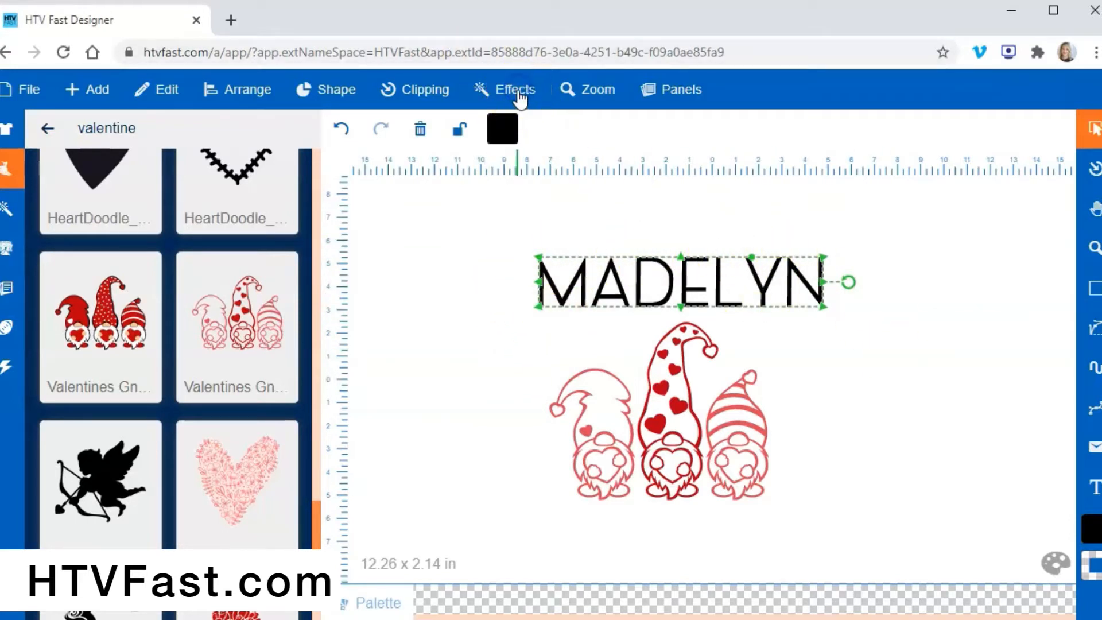
pyautogui.click(518, 91)
pyautogui.click(487, 143)
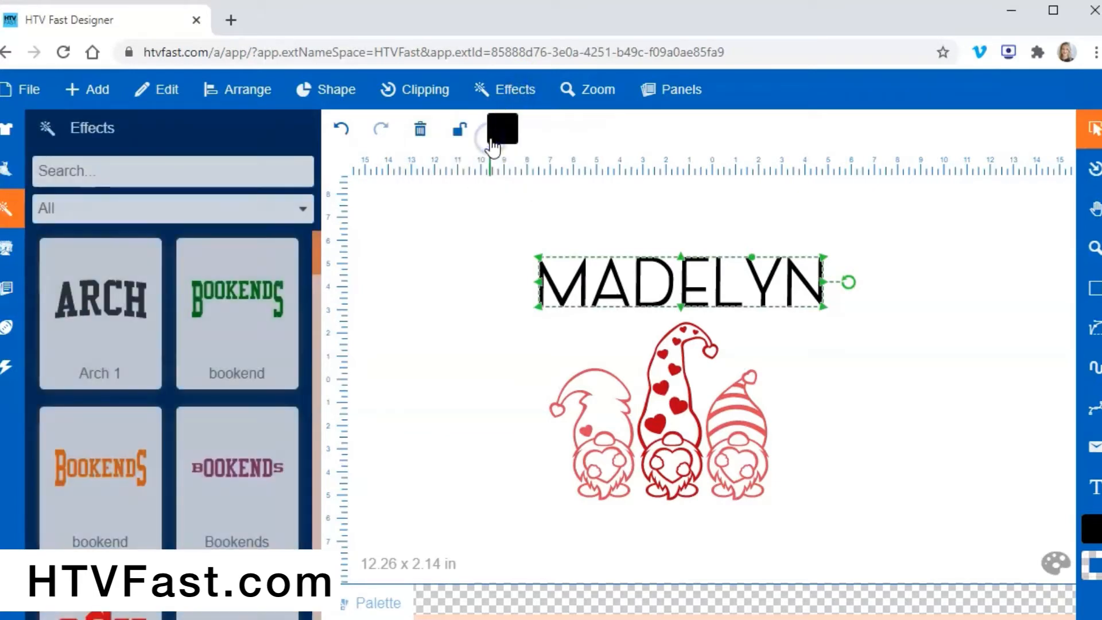
pyautogui.scroll(-8, 248, 258)
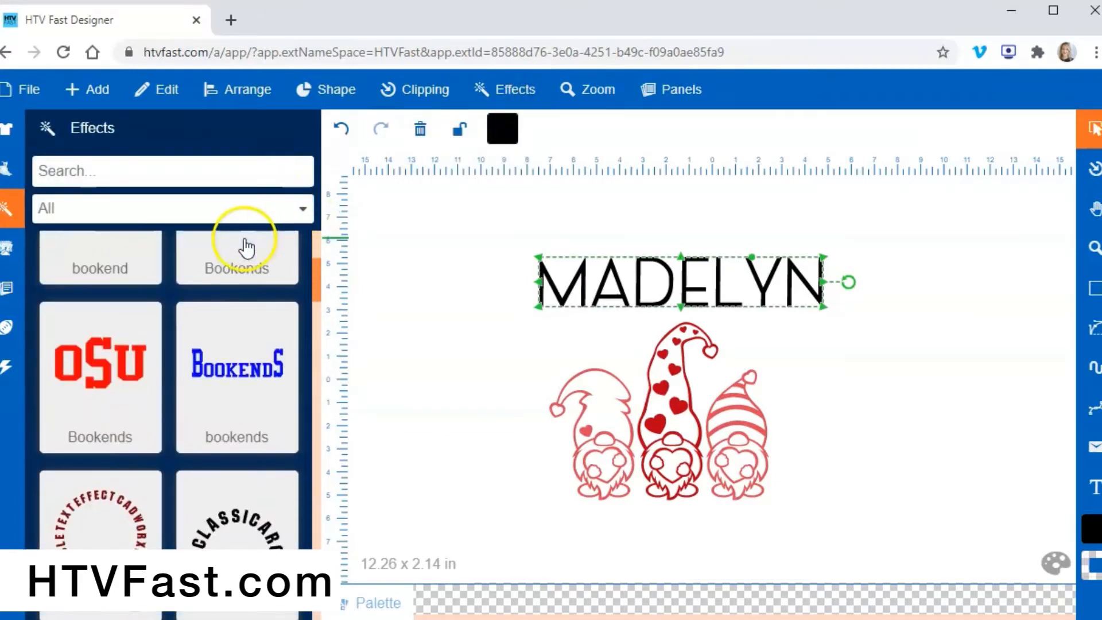
pyautogui.scroll(-3, 235, 287)
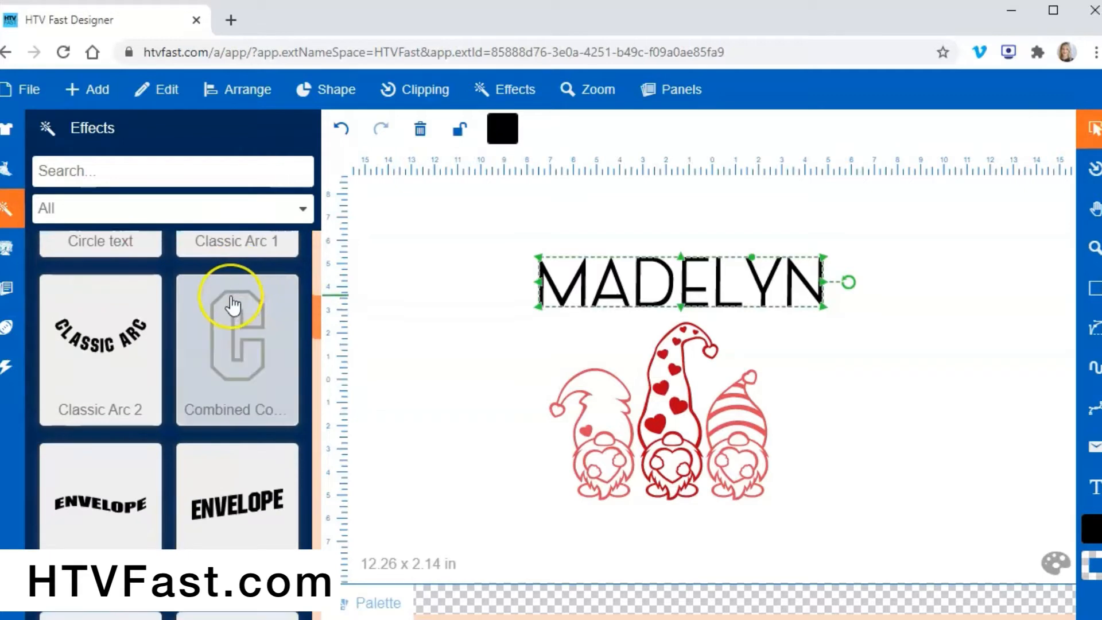
pyautogui.scroll(-2, 231, 303)
pyautogui.scroll(-2, 230, 310)
pyautogui.scroll(7, 230, 310)
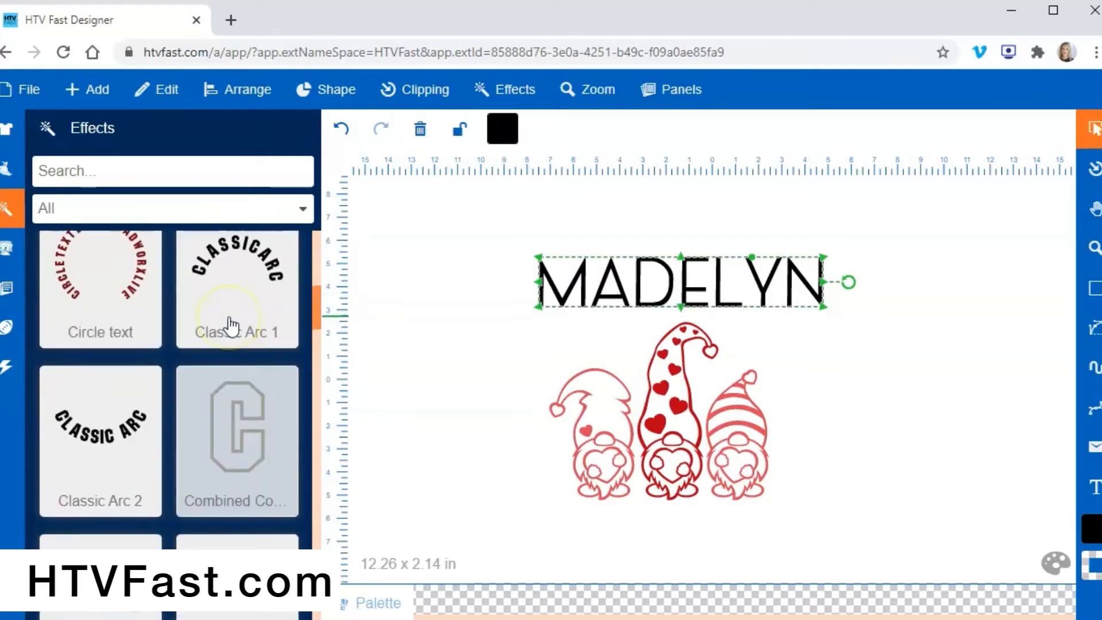
pyautogui.scroll(-1, 229, 309)
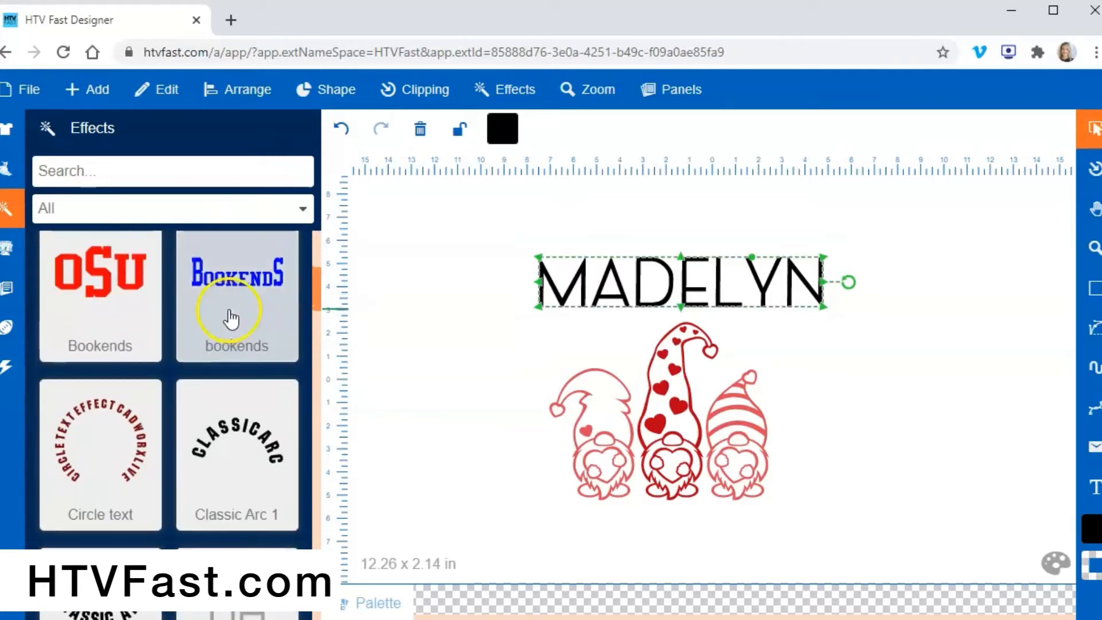
pyautogui.click(252, 454)
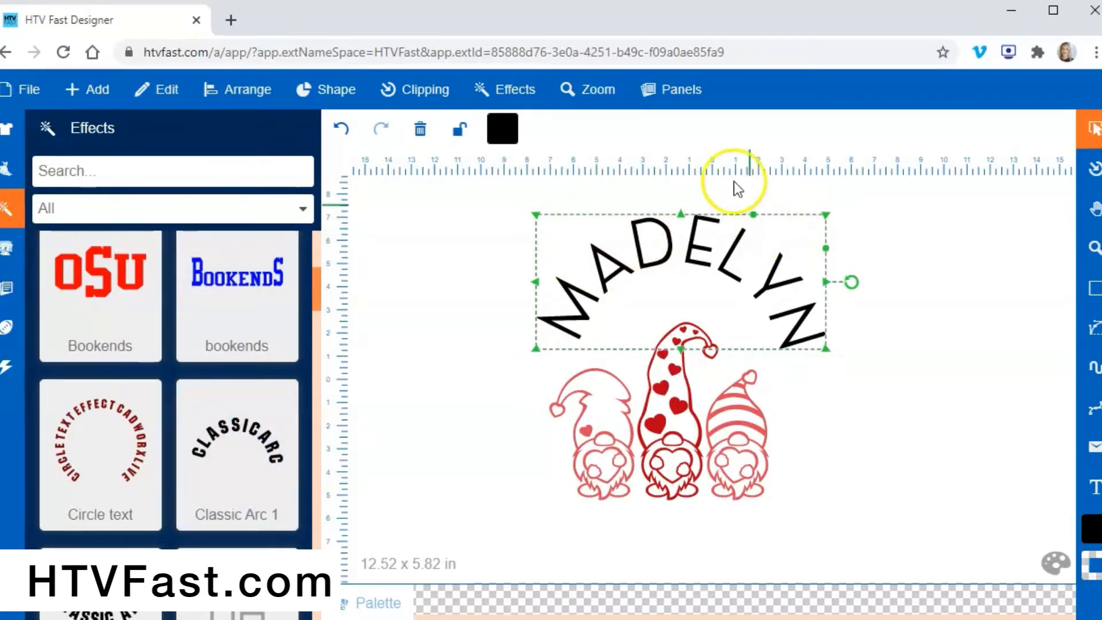
# Flatten the name's Classic Arc curve by setting its width to 13.78 in and its height to 7.93 in
pyautogui.click(503, 92)
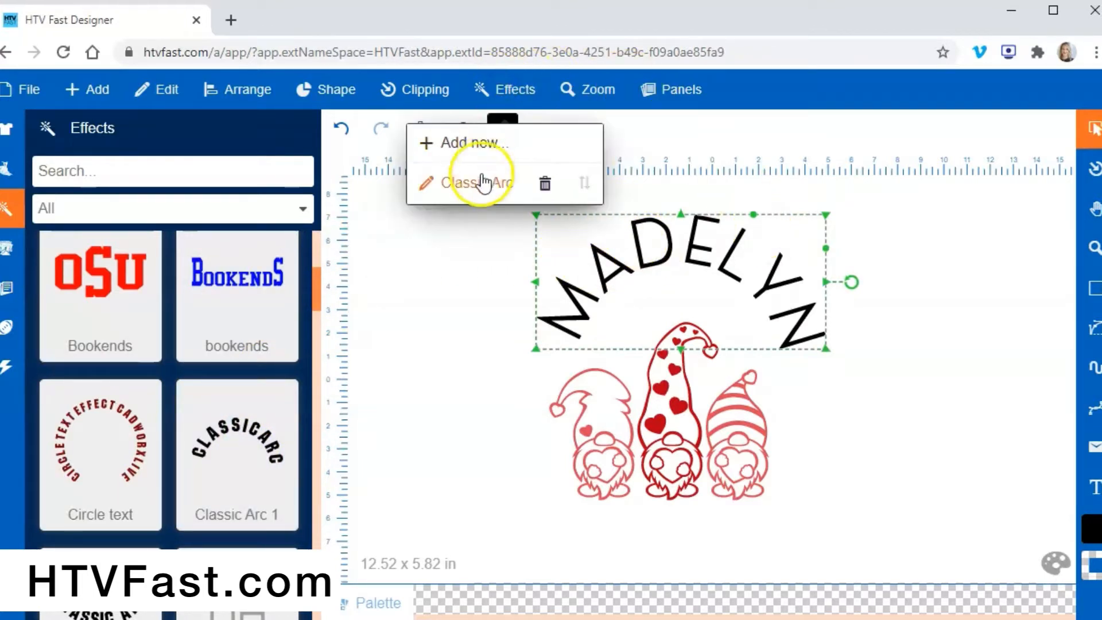
pyautogui.click(426, 184)
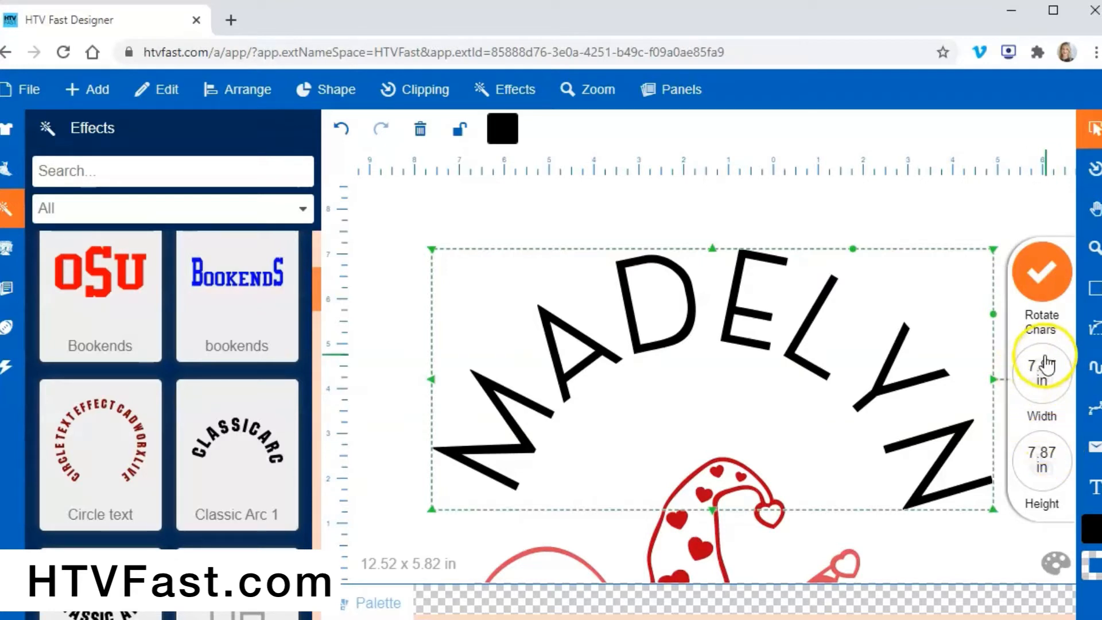
pyautogui.moveTo(1045, 364)
pyautogui.mouseDown()
pyautogui.moveTo(1043, 413)
pyautogui.moveTo(1043, 332)
pyautogui.moveTo(1052, 374)
pyautogui.moveTo(1052, 353)
pyautogui.moveTo(1044, 383)
pyautogui.moveTo(1040, 369)
pyautogui.moveTo(1044, 400)
pyautogui.moveTo(1041, 362)
pyautogui.moveTo(1050, 357)
pyautogui.mouseUp()
pyautogui.moveTo(1052, 467)
pyautogui.mouseDown()
pyautogui.moveTo(1054, 505)
pyautogui.moveTo(1042, 374)
pyautogui.moveTo(1046, 474)
pyautogui.moveTo(1045, 423)
pyautogui.moveTo(1044, 459)
pyautogui.mouseUp()
pyautogui.moveTo(1045, 374); pyautogui.dragTo(1048, 395)
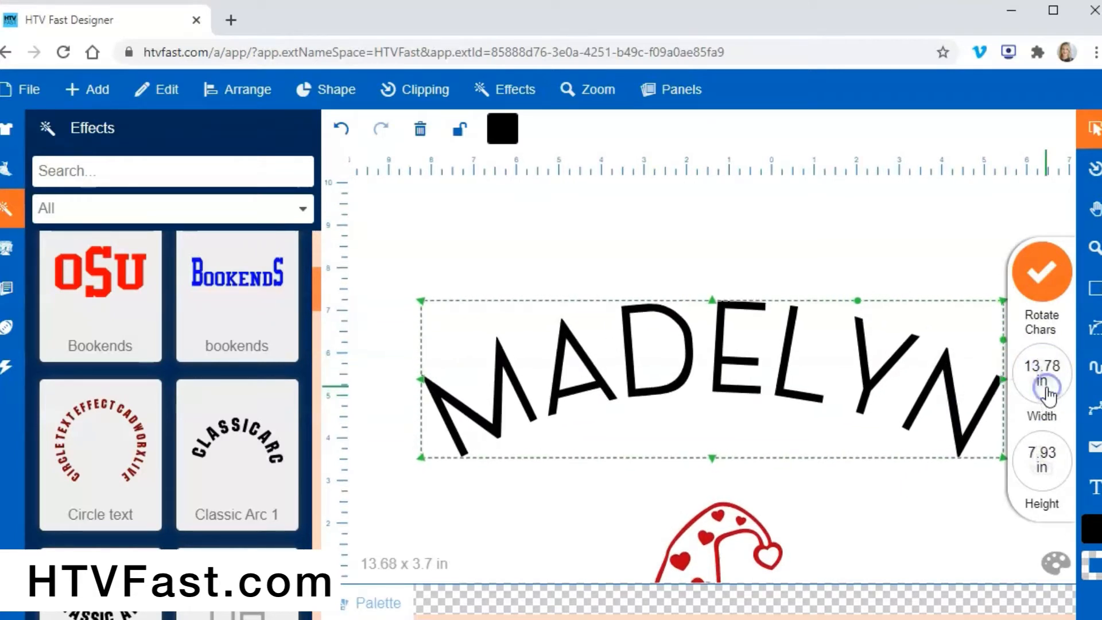
pyautogui.click(836, 230)
pyautogui.click(981, 310)
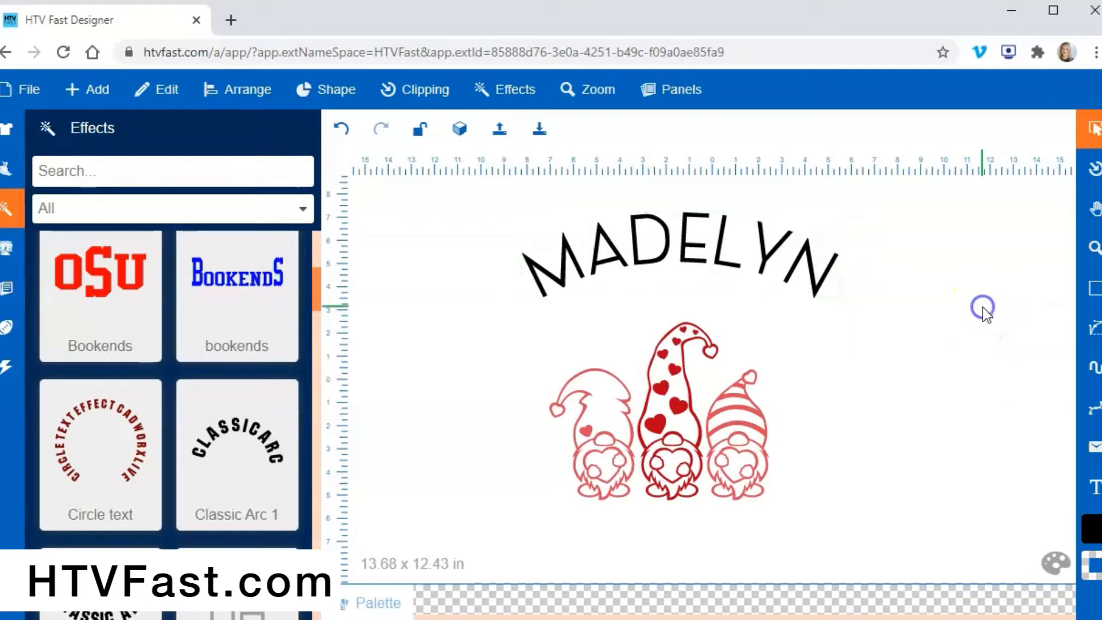
# Move the arched name down so it curves closely over the gnomes, and deselect it
pyautogui.moveTo(707, 259); pyautogui.dragTo(699, 307)
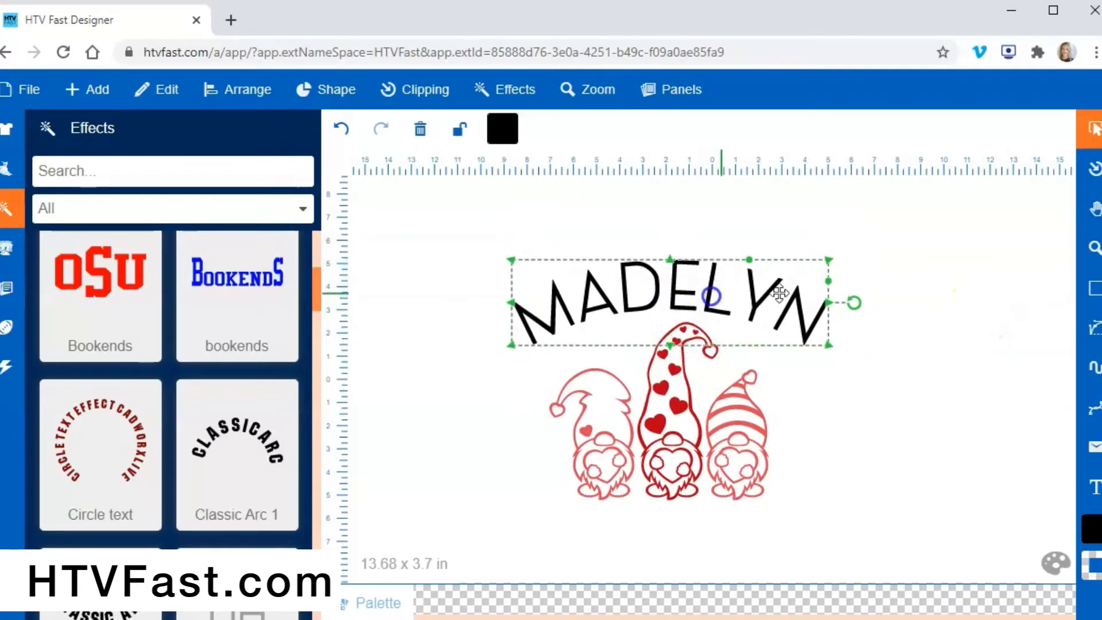
pyautogui.click(929, 315)
pyautogui.rightClick(937, 284)
pyautogui.click(897, 244)
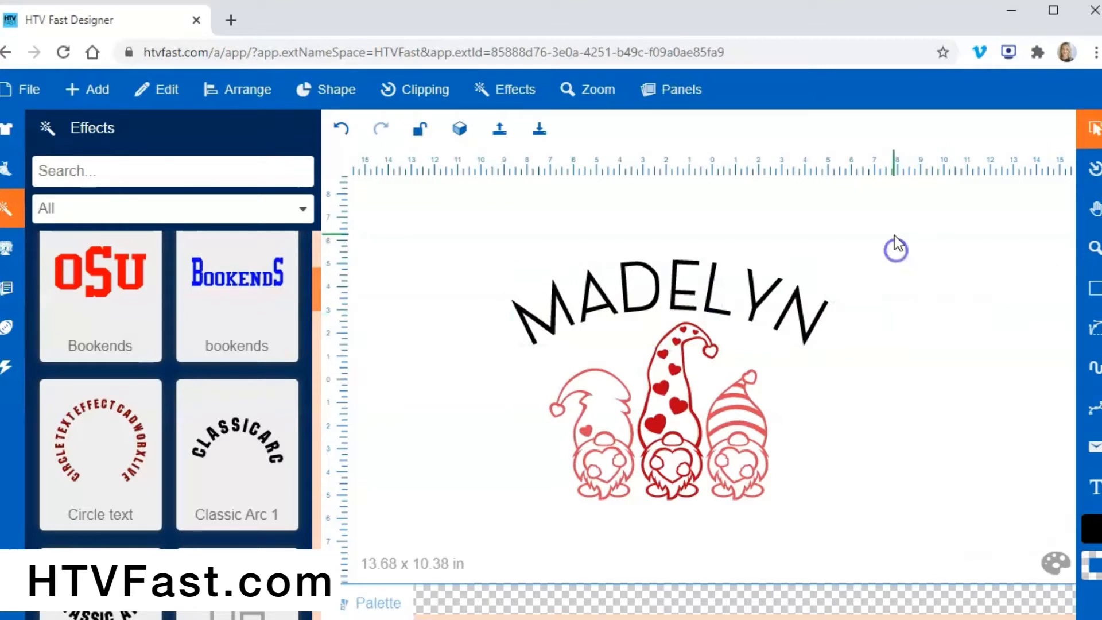
pyautogui.click(842, 391)
# Add the solid black heart from the valentine clip art and place it, reduced to about 1.06 x 1.36 in and tilted, below the name's first letter
pyautogui.click(155, 109)
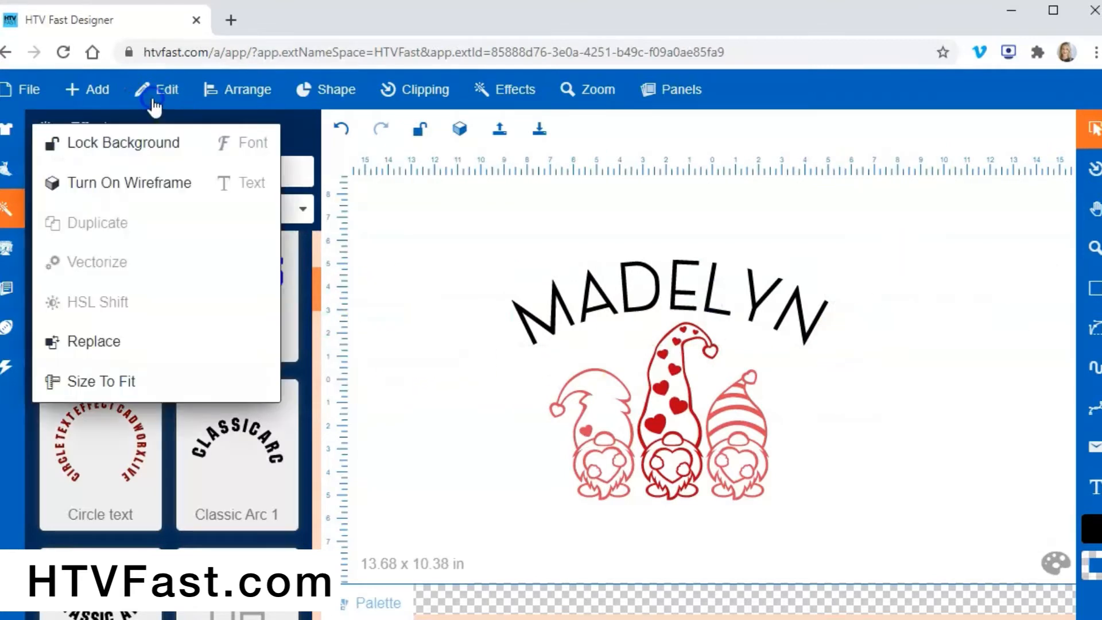
pyautogui.click(103, 91)
pyautogui.click(136, 143)
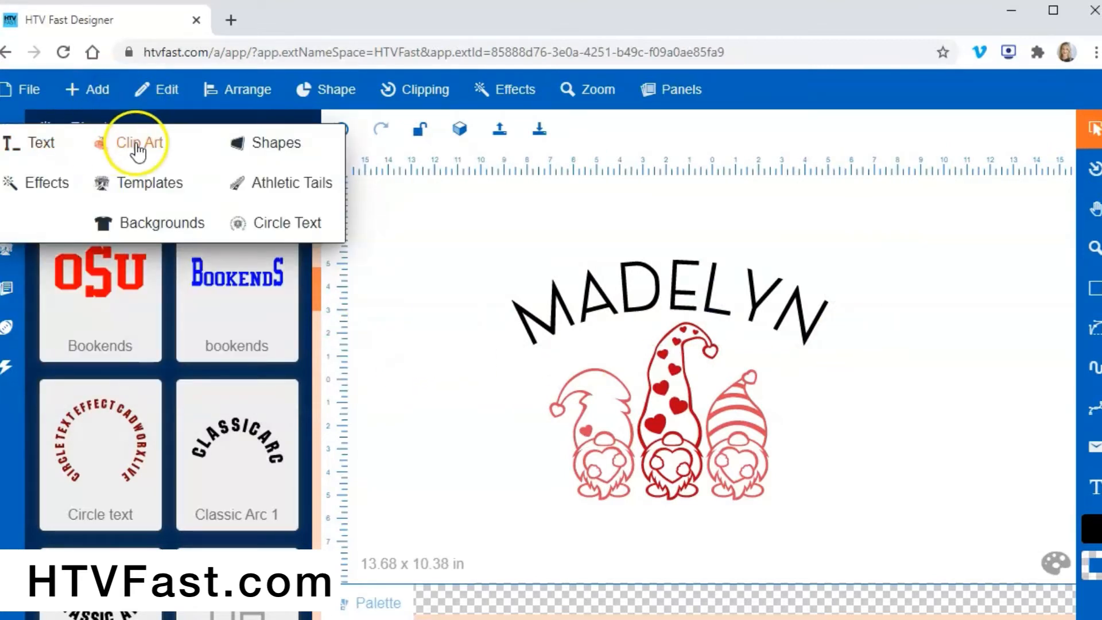
pyautogui.scroll(6, 237, 344)
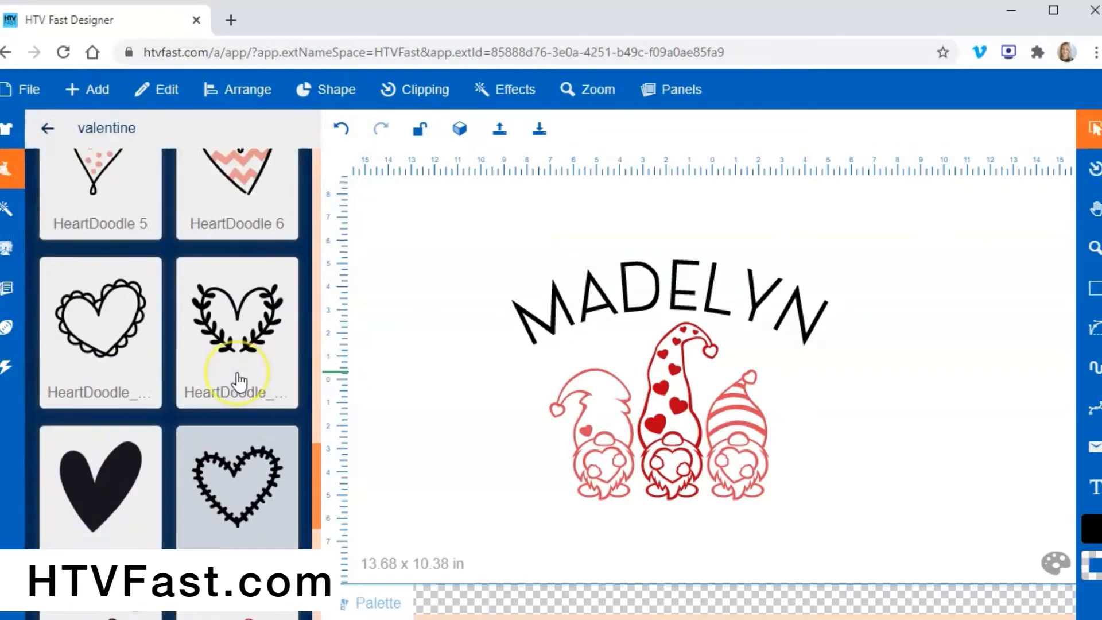
pyautogui.scroll(7, 240, 382)
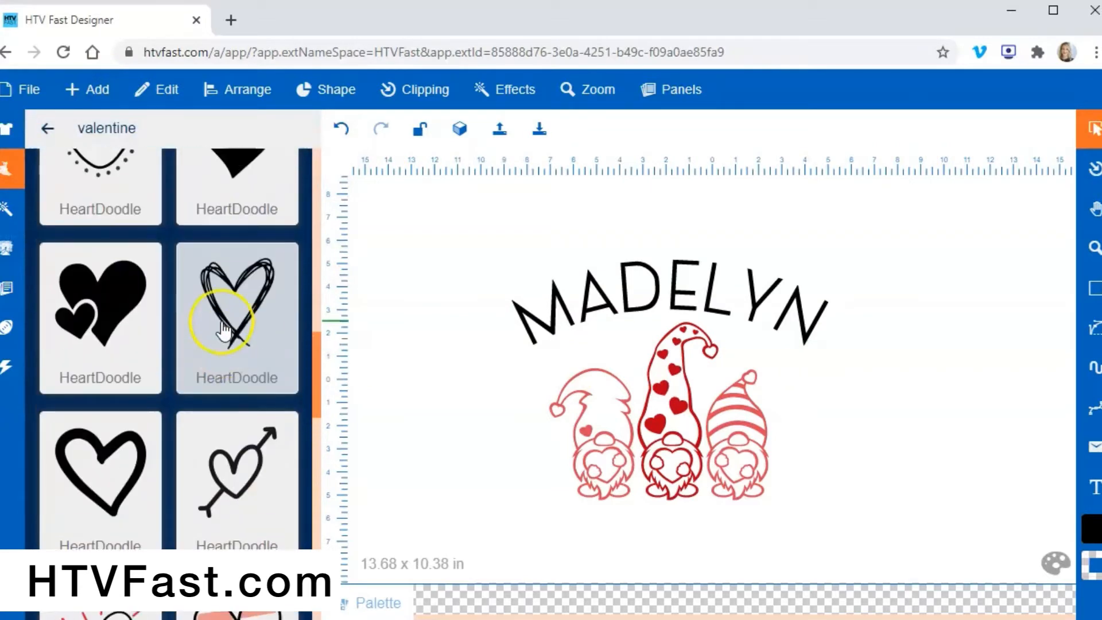
pyautogui.scroll(-2, 224, 331)
pyautogui.scroll(-5, 272, 276)
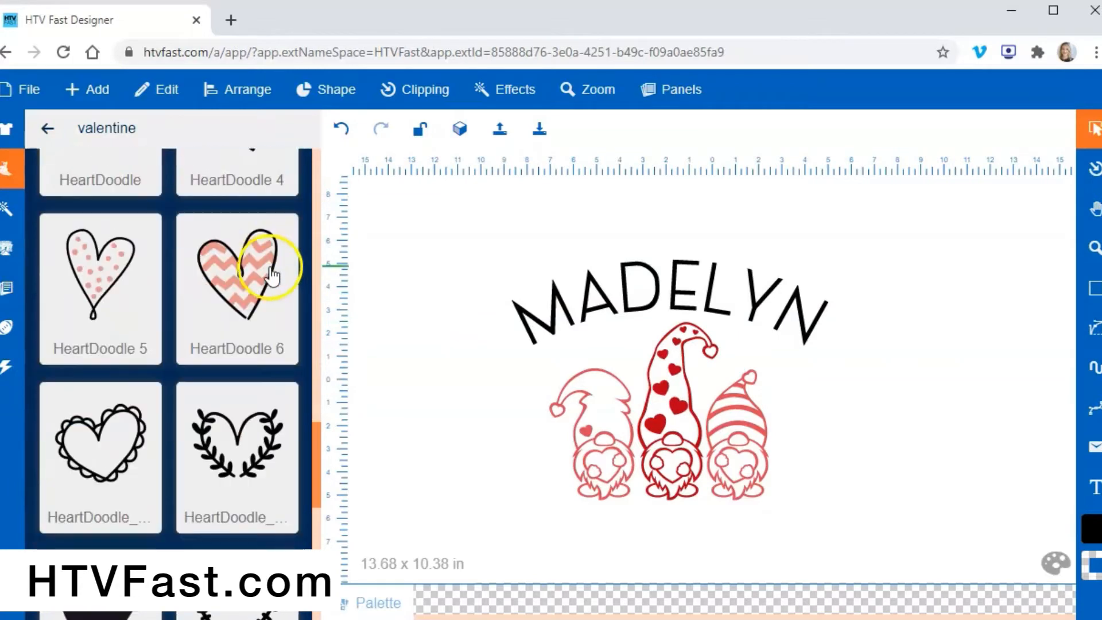
pyautogui.click(92, 525)
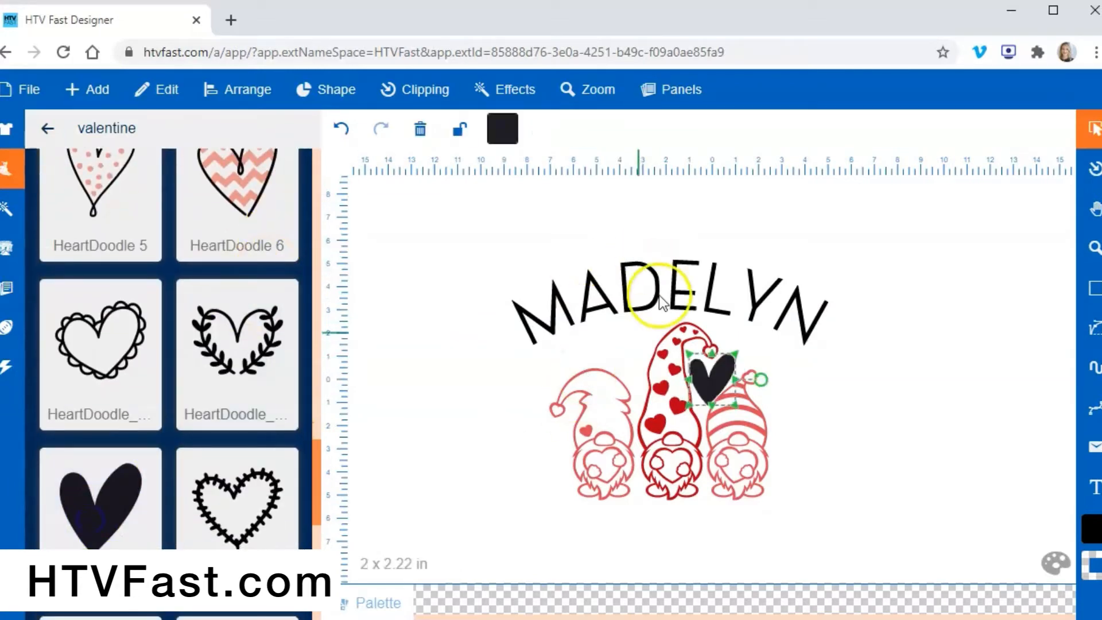
pyautogui.moveTo(740, 370); pyautogui.dragTo(600, 347)
# Paste two copies of the heart at about 0.93 x 0.92 in and space them along the arch above the left gnome
pyautogui.hotkey('ctrl', 'v')
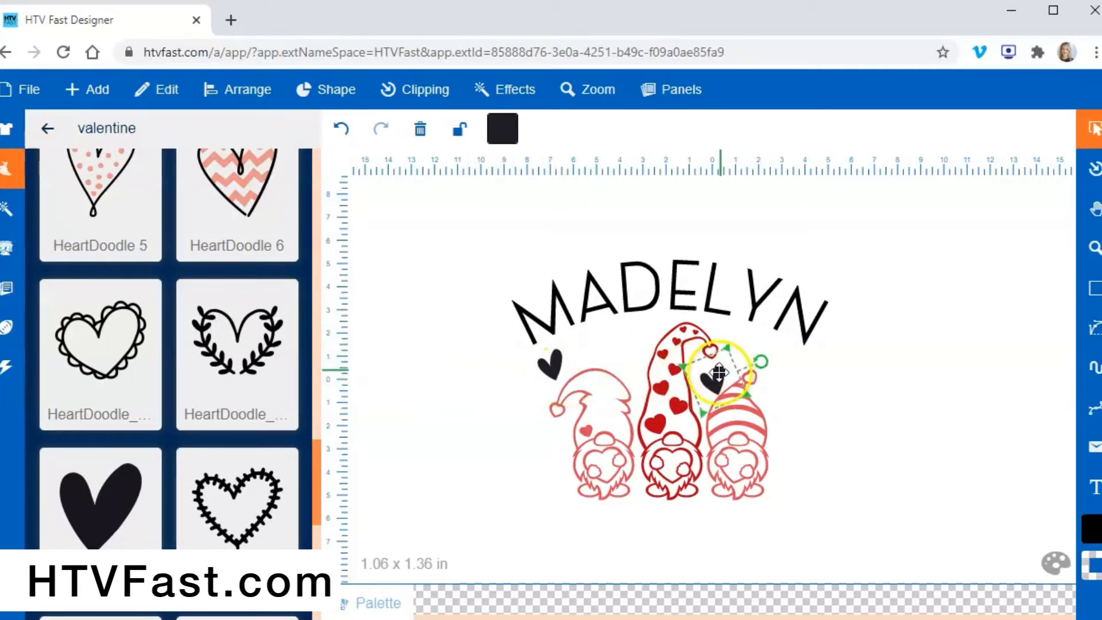
pyautogui.moveTo(724, 379); pyautogui.dragTo(623, 338)
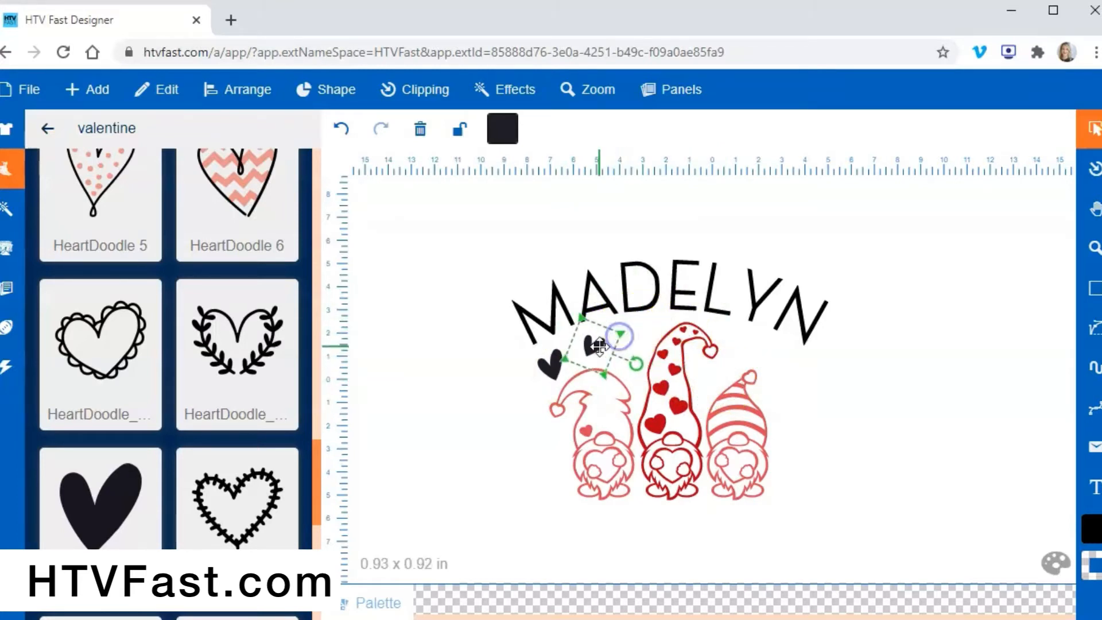
pyautogui.hotkey('ctrl', 'v')
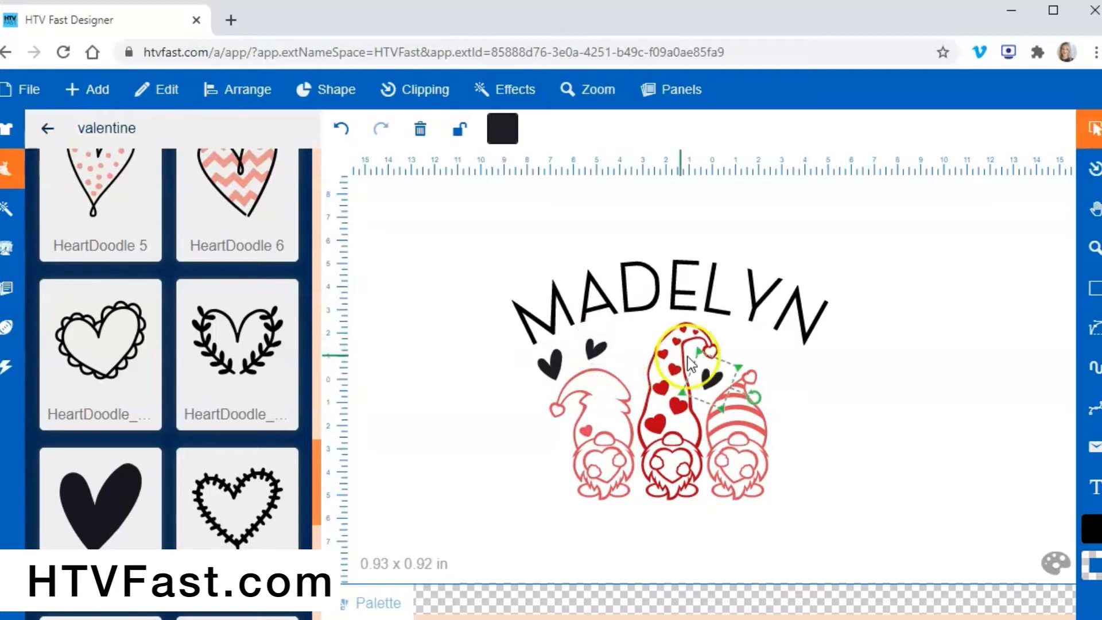
pyautogui.moveTo(709, 376); pyautogui.dragTo(638, 331)
# Paste more heart copies and arrange them under the name's second half, above and beside the right gnome's hat
pyautogui.hotkey('ctrl', 'v')
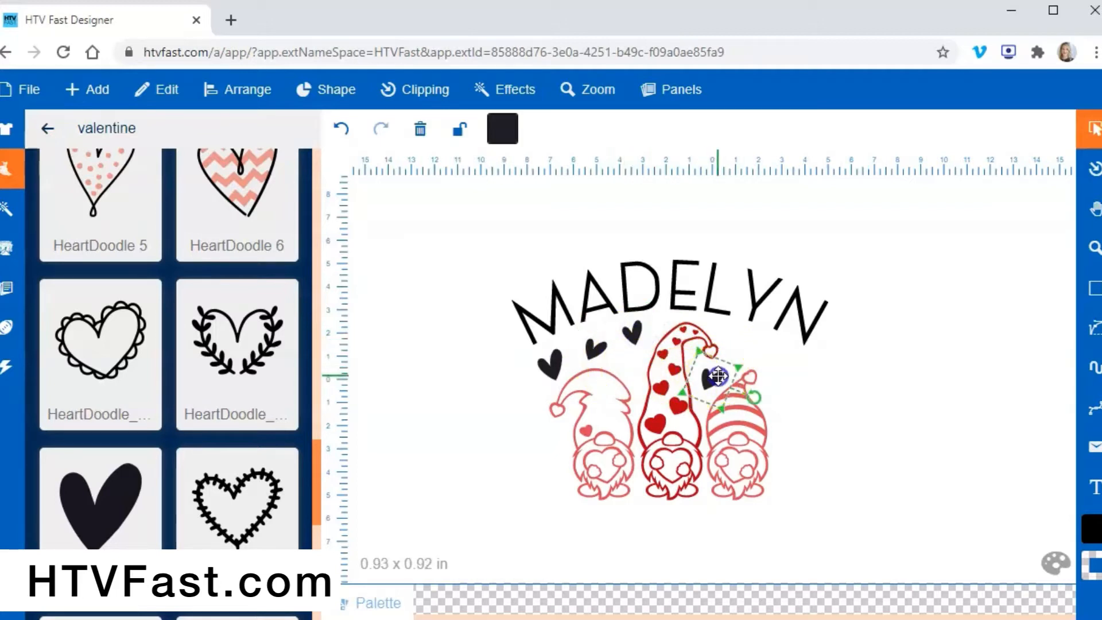
pyautogui.moveTo(718, 377)
pyautogui.mouseDown()
pyautogui.moveTo(707, 385)
pyautogui.moveTo(766, 344)
pyautogui.moveTo(811, 332)
pyautogui.mouseUp()
pyautogui.hotkey('ctrl', 'v')
pyautogui.click(751, 393)
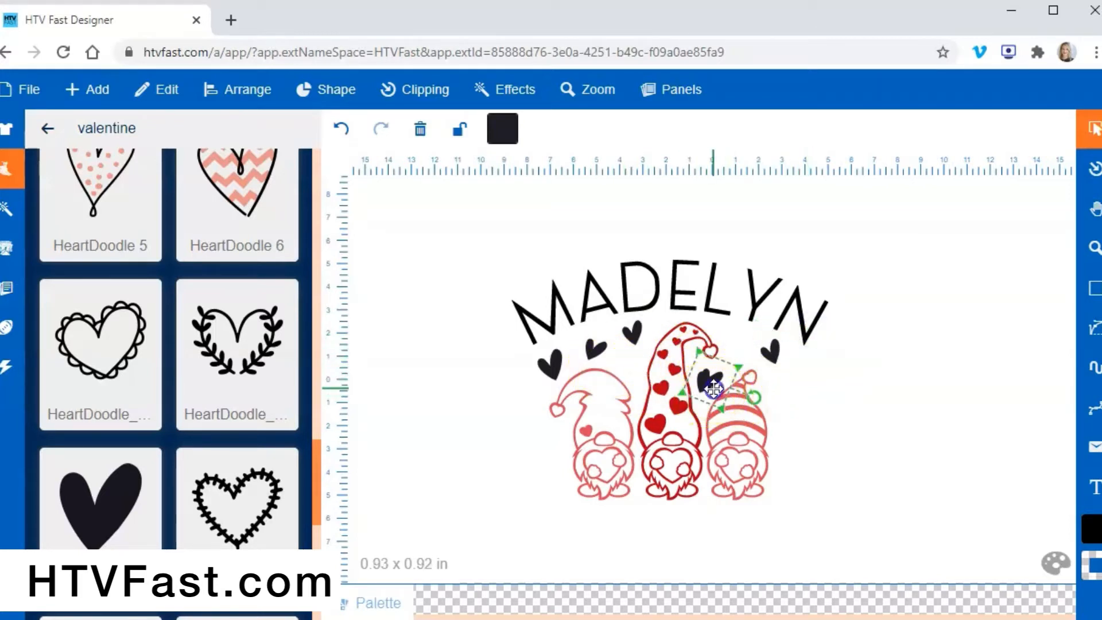
pyautogui.moveTo(714, 389); pyautogui.dragTo(739, 343)
pyautogui.click(790, 349)
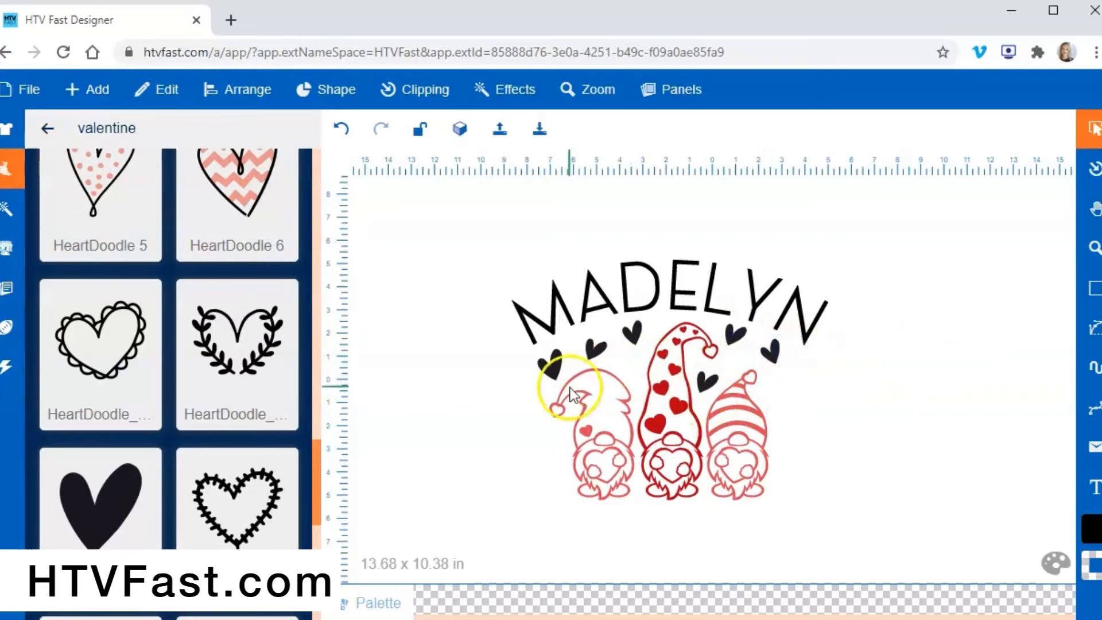
# Add hearts beside the middle gnome's hat and above the left gnome, shifting the largest heart outward to make room
pyautogui.click(712, 382)
pyautogui.moveTo(712, 382); pyautogui.dragTo(661, 363)
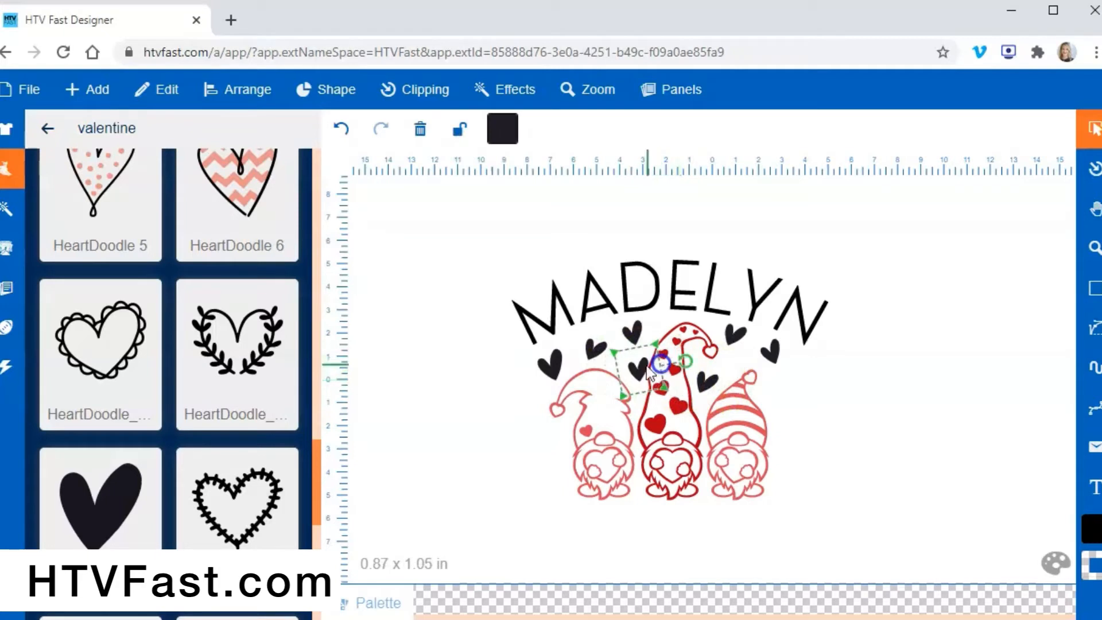
pyautogui.moveTo(567, 379); pyautogui.dragTo(529, 385)
pyautogui.hotkey('ctrl', 'v')
pyautogui.moveTo(718, 383); pyautogui.dragTo(594, 328)
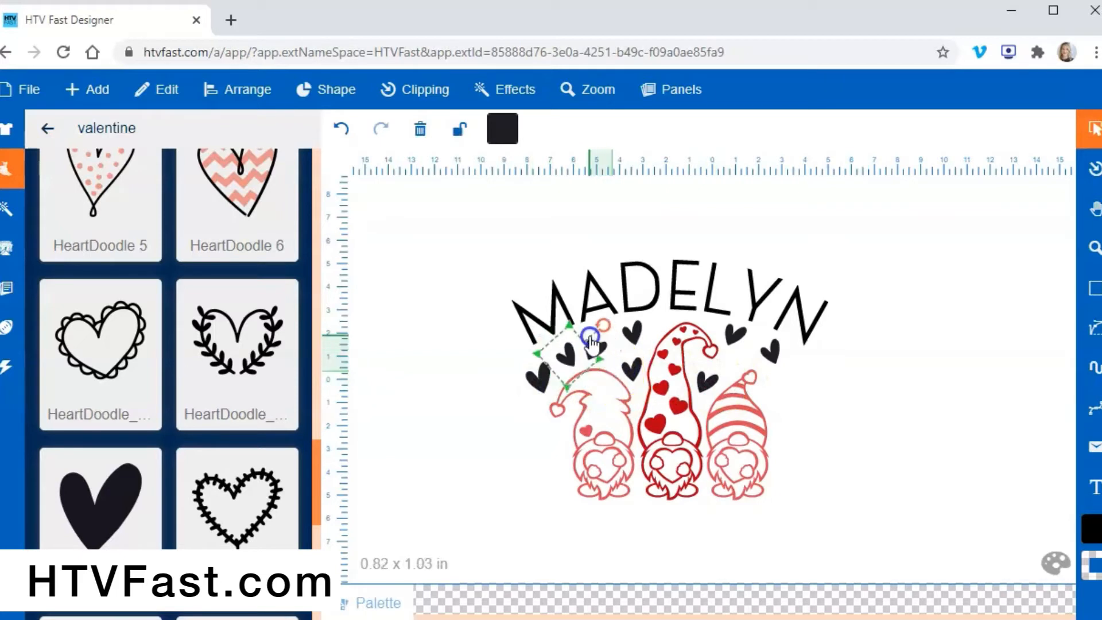
# Paste more heart copies around the right gnome's hat, including one of about 0.74 x 0.79 in beside the middle hat's tip
pyautogui.hotkey('ctrl', 'v')
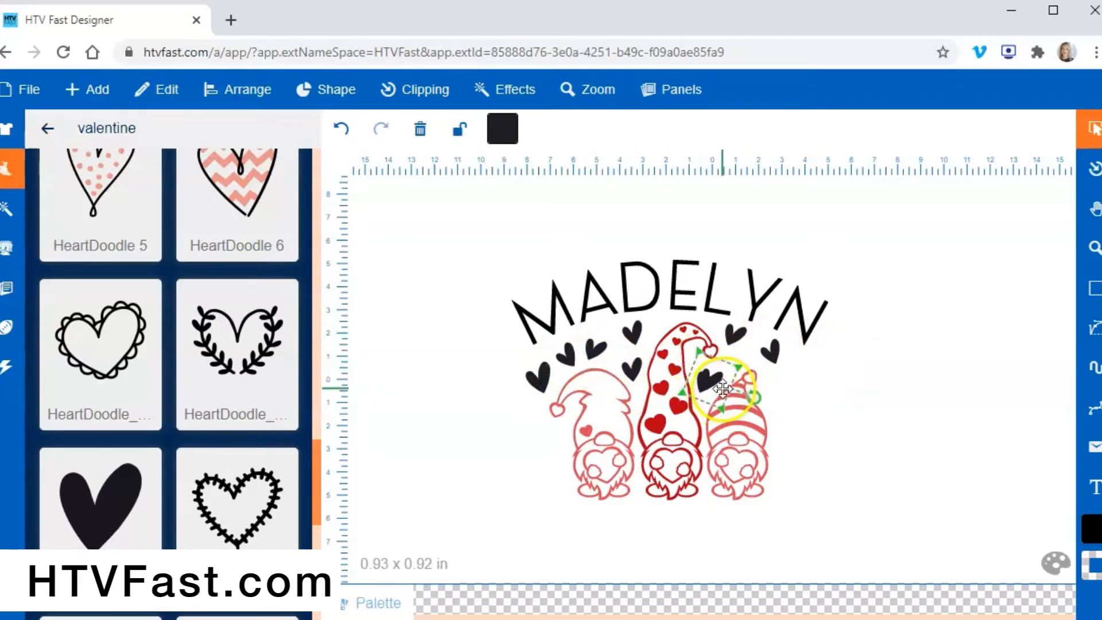
pyautogui.moveTo(726, 370); pyautogui.dragTo(797, 397)
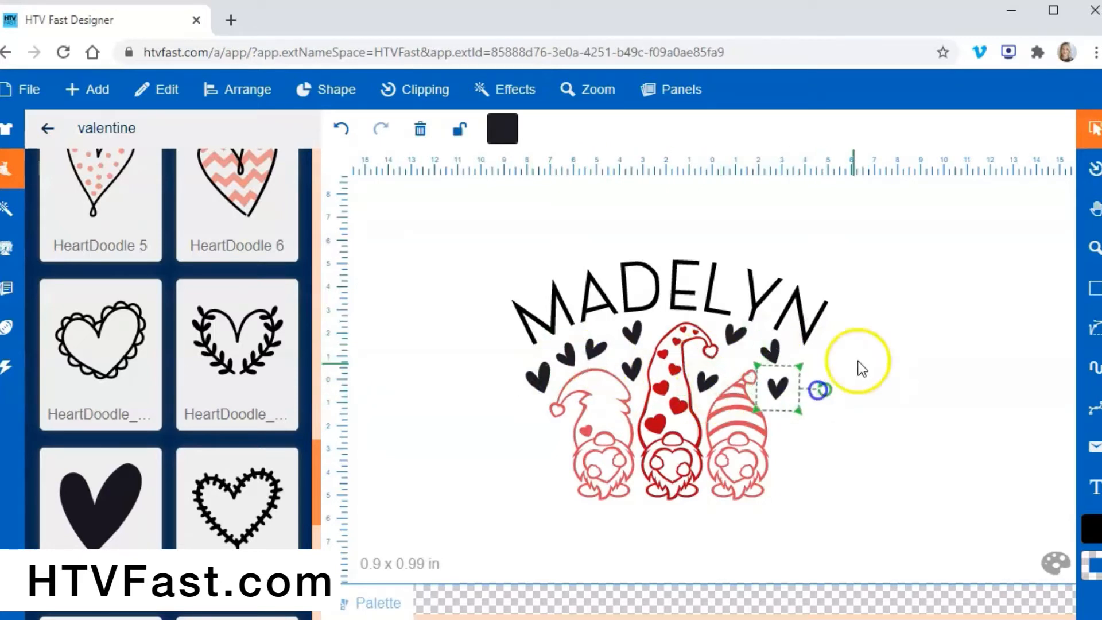
pyautogui.click(817, 348)
pyautogui.hotkey('ctrl', 'v')
pyautogui.moveTo(716, 389); pyautogui.dragTo(732, 350)
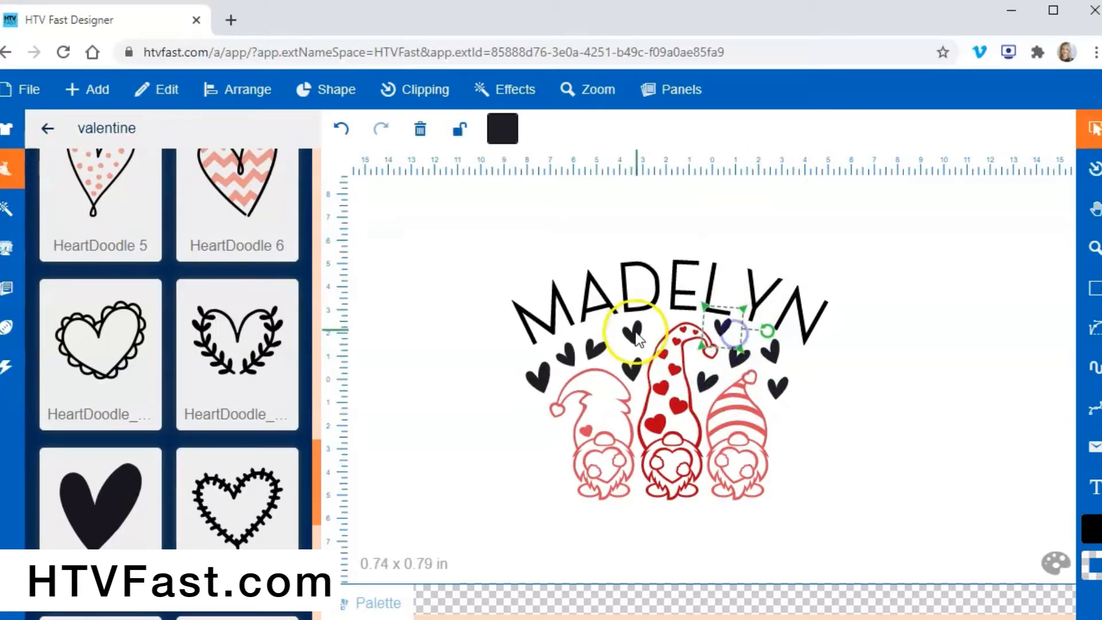
# Spread the small hearts above the left gnome evenly beneath the arched name
pyautogui.moveTo(636, 339); pyautogui.dragTo(614, 338)
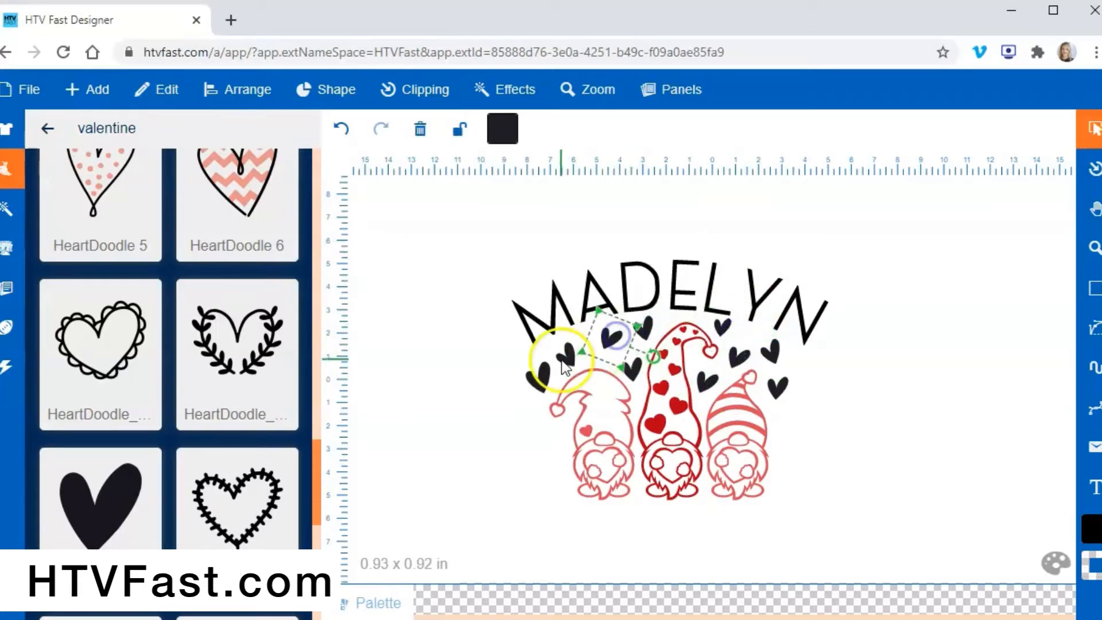
pyautogui.click(893, 277)
pyautogui.click(775, 383)
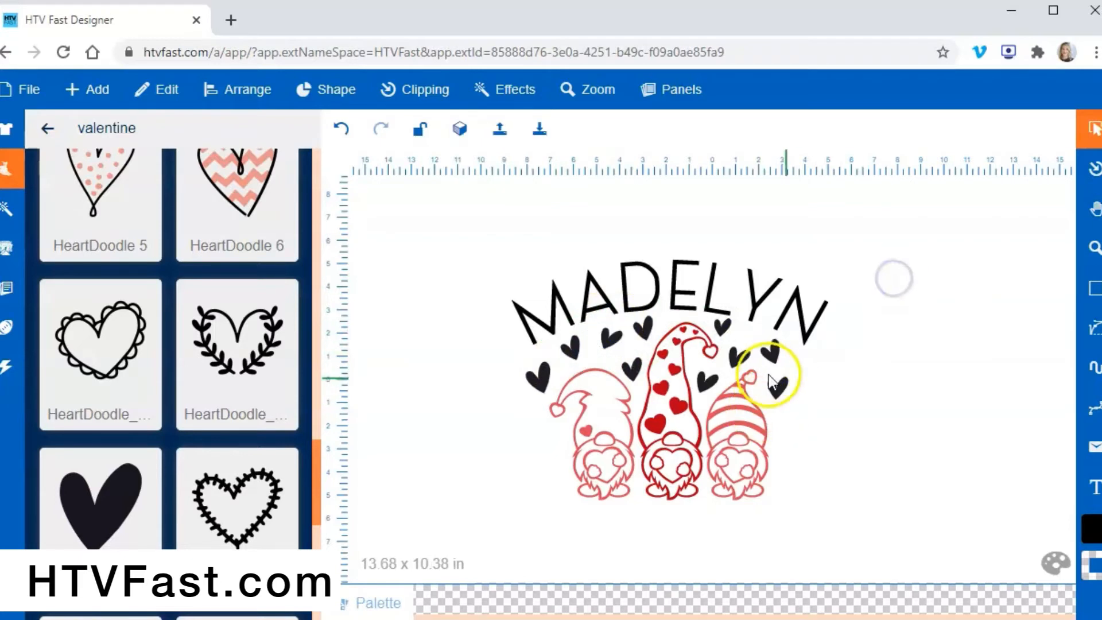
# Place another heart copy of about 0.93 x 0.92 in on the outer side of the left gnome, below its hat tip
pyautogui.click(642, 370)
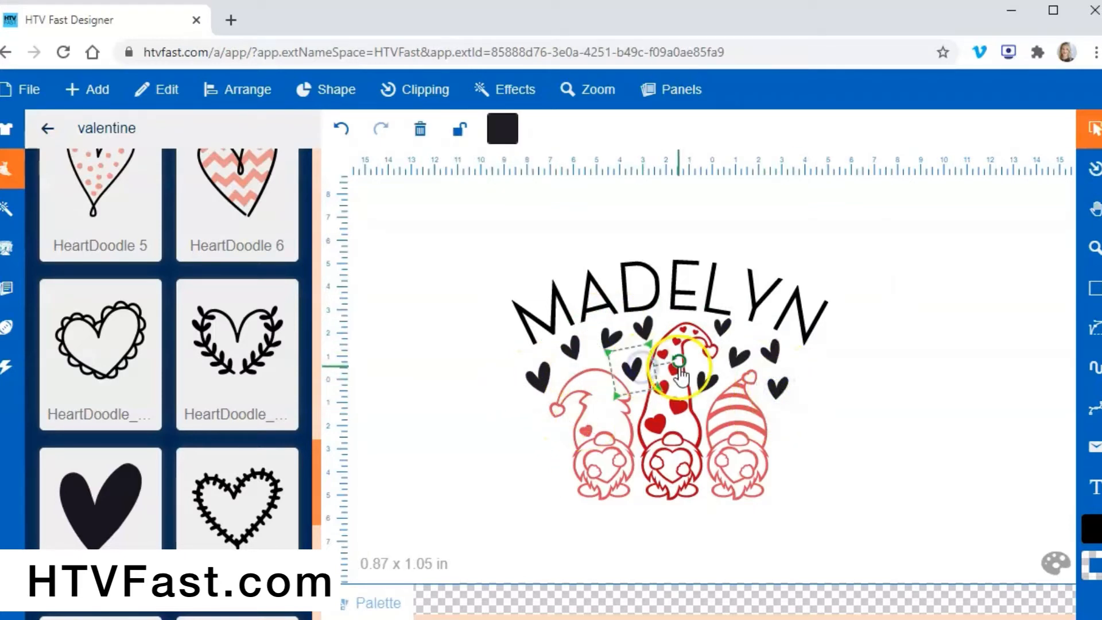
pyautogui.moveTo(680, 376); pyautogui.dragTo(576, 454)
pyautogui.click(535, 423)
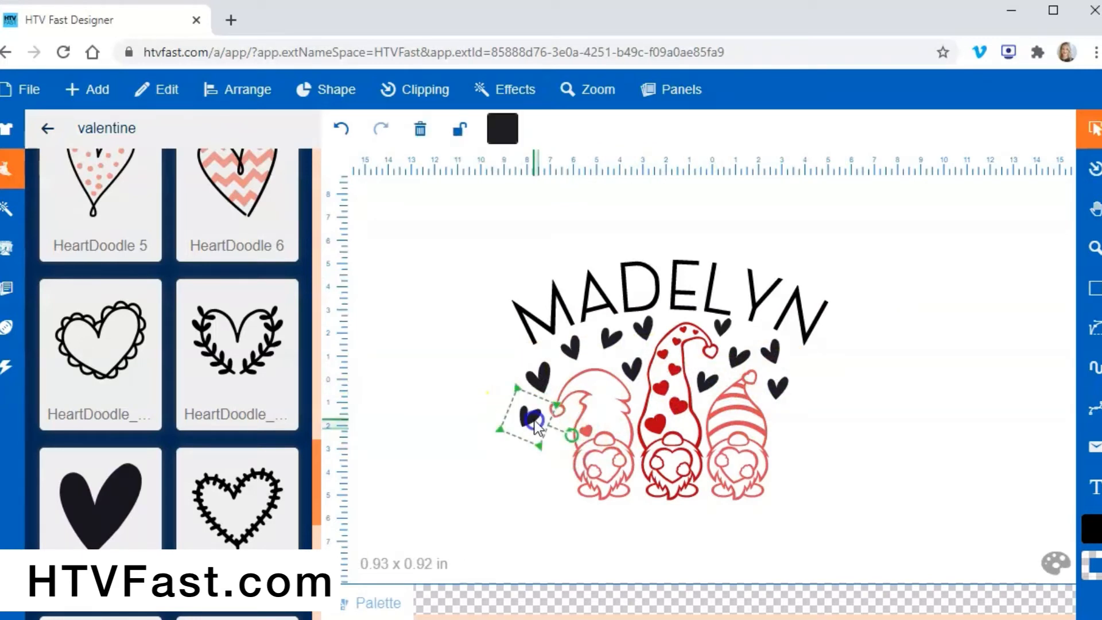
pyautogui.click(878, 405)
pyautogui.moveTo(529, 416); pyautogui.dragTo(544, 427)
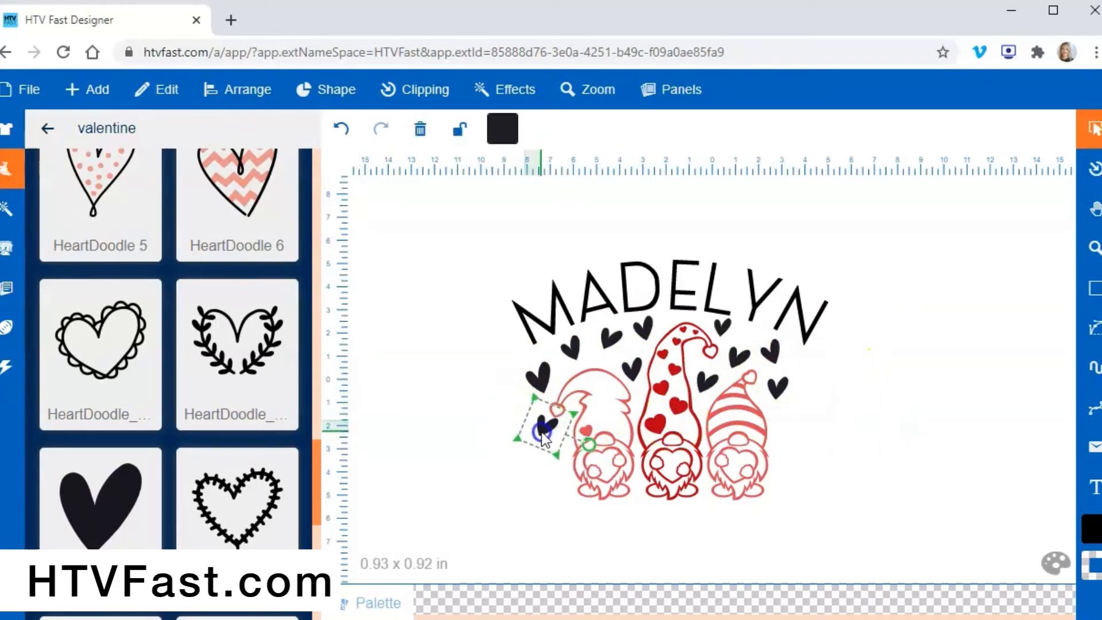
# Enlarge the arched name to about 15.51 x 4.19 in and recentre it over the hearts and gnomes
pyautogui.click(802, 257)
pyautogui.click(626, 304)
pyautogui.moveTo(828, 260); pyautogui.dragTo(871, 236)
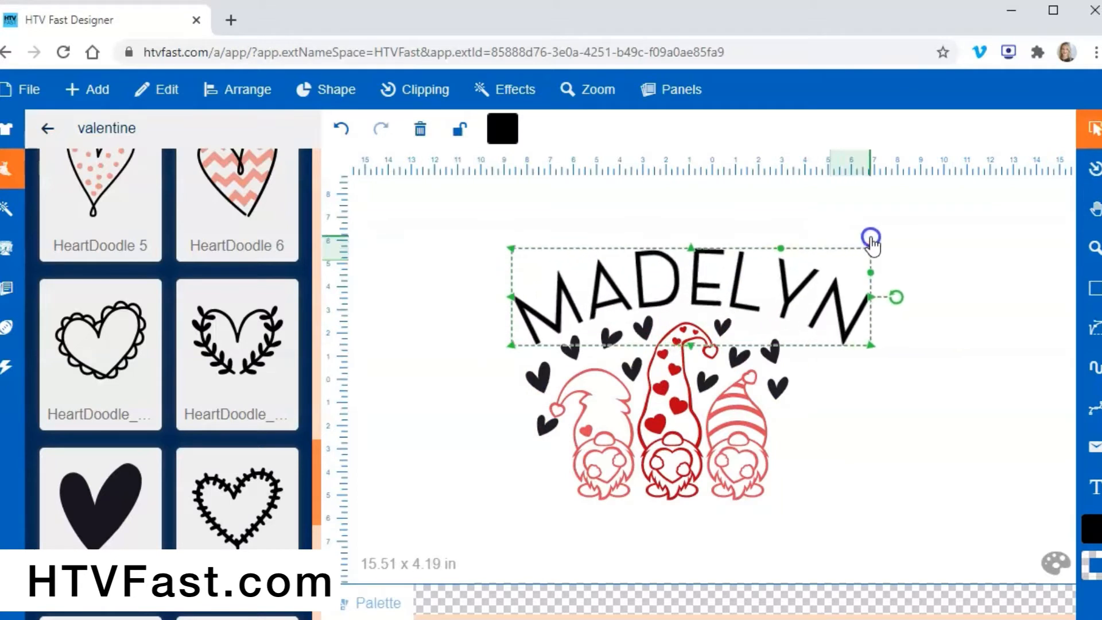
pyautogui.moveTo(749, 291); pyautogui.dragTo(734, 298)
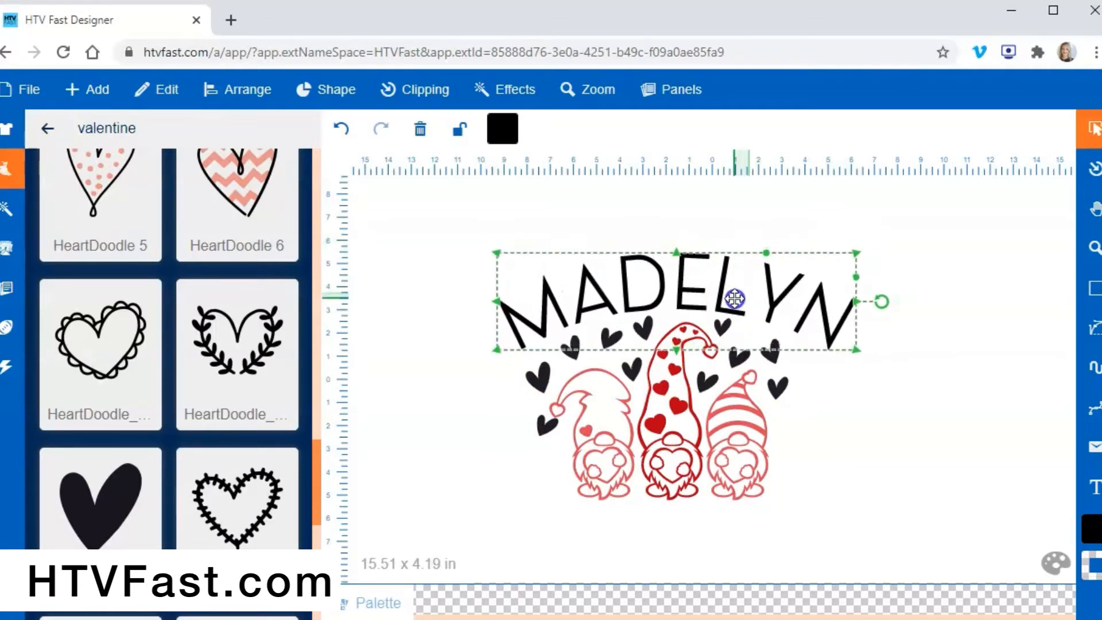
pyautogui.click(791, 214)
# Shift the heart beside the left gnome slightly lower and place a matching rotated heart beside the right gnome
pyautogui.click(544, 430)
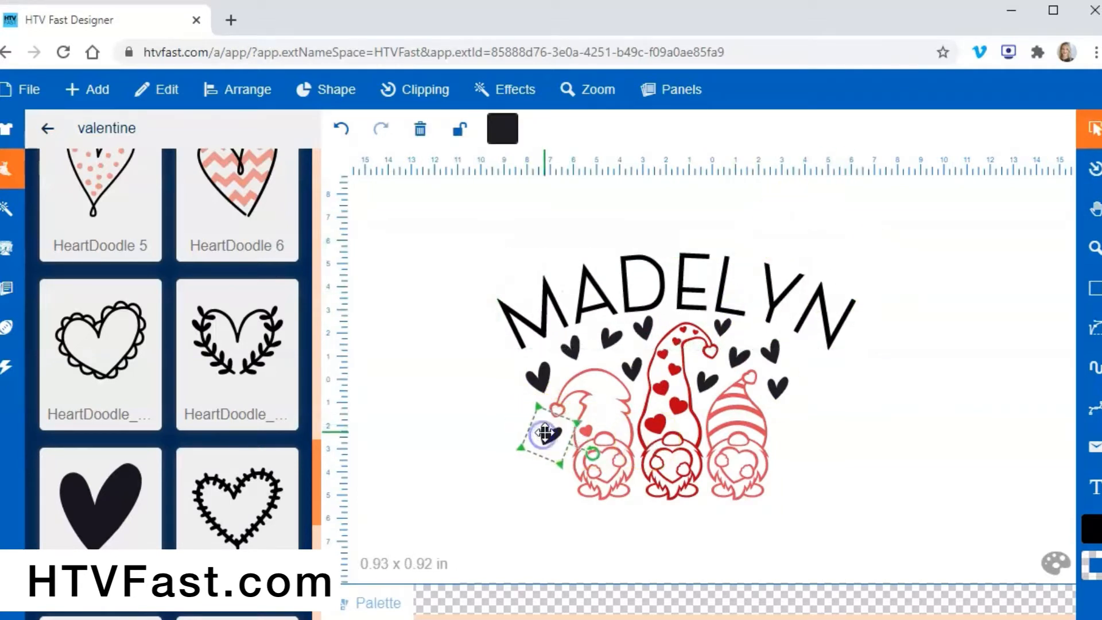
pyautogui.moveTo(544, 432); pyautogui.dragTo(806, 400)
pyautogui.click(918, 373)
pyautogui.moveTo(805, 451); pyautogui.dragTo(785, 427)
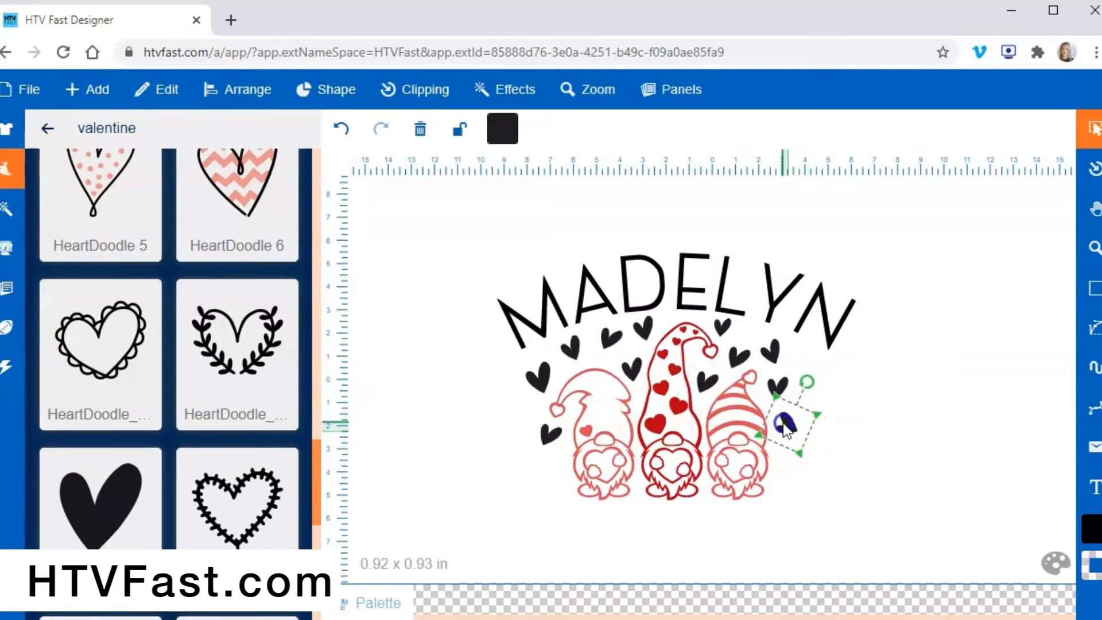
# Reposition the outer hearts around the right gnome so they are spaced evenly below the name's last letter
pyautogui.moveTo(808, 381); pyautogui.dragTo(775, 353)
pyautogui.click(875, 374)
pyautogui.moveTo(790, 422); pyautogui.dragTo(785, 410)
pyautogui.click(876, 408)
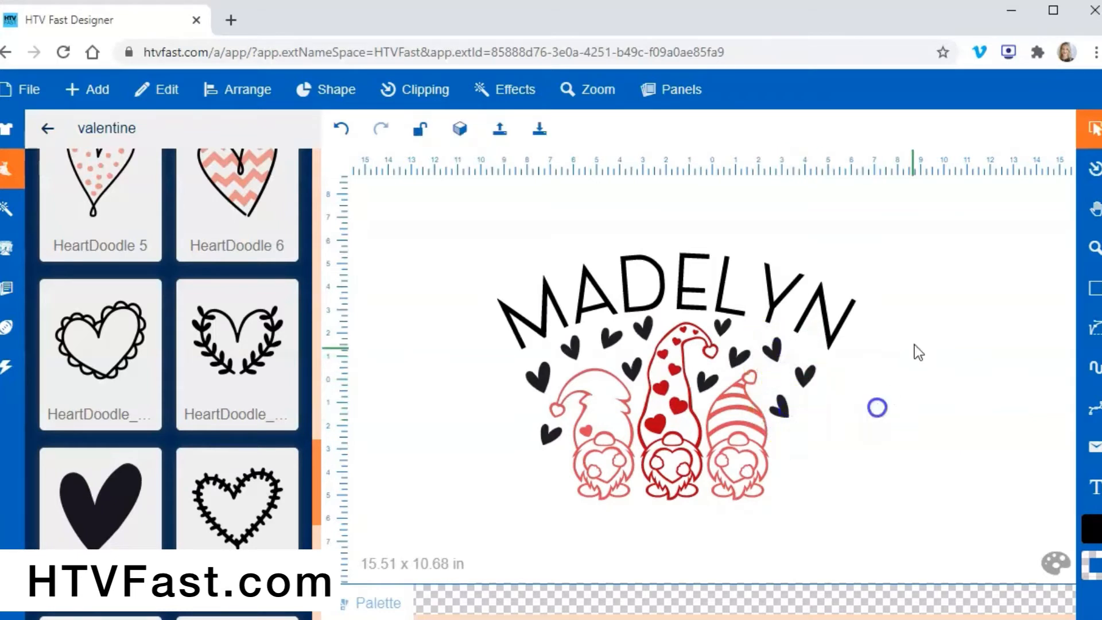
# Shift the largest heart outward below the name's first letter and bring the neighbouring small heart closer to the left gnome's hat
pyautogui.moveTo(543, 380); pyautogui.dragTo(523, 387)
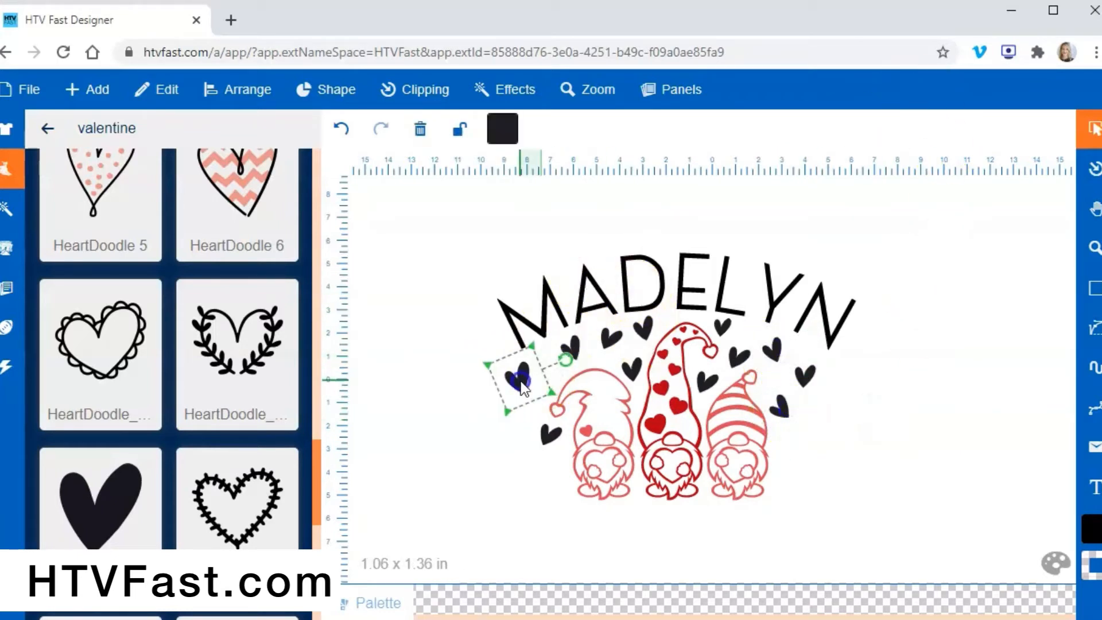
pyautogui.click(575, 362)
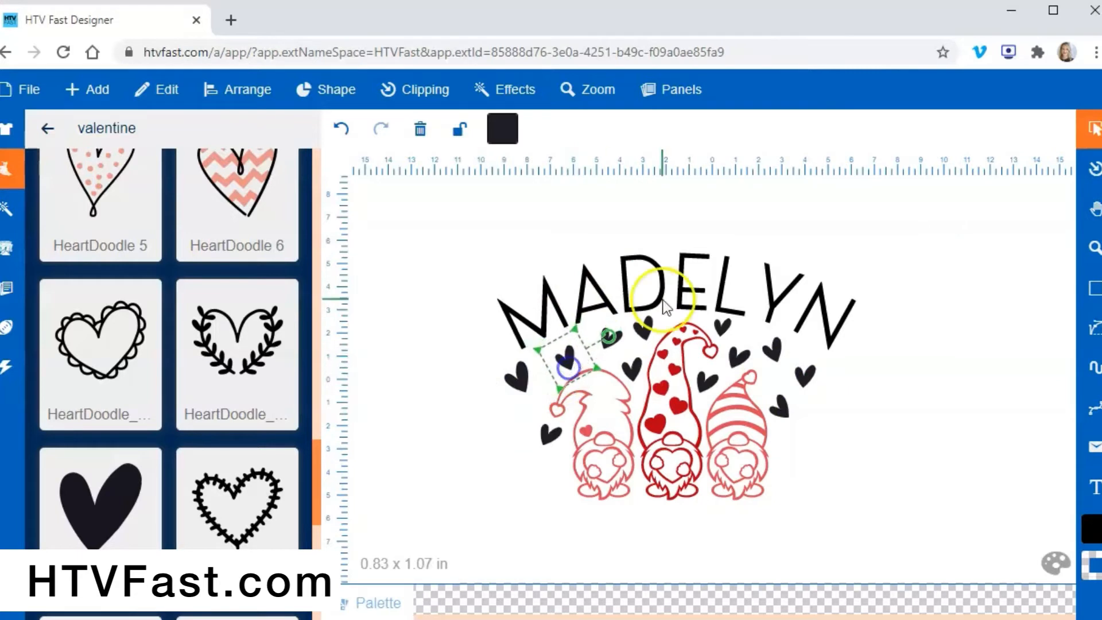
pyautogui.click(973, 358)
pyautogui.moveTo(516, 384)
pyautogui.mouseDown()
pyautogui.moveTo(539, 384)
pyautogui.moveTo(531, 386)
pyautogui.mouseUp()
pyautogui.click(731, 229)
pyautogui.click(542, 386)
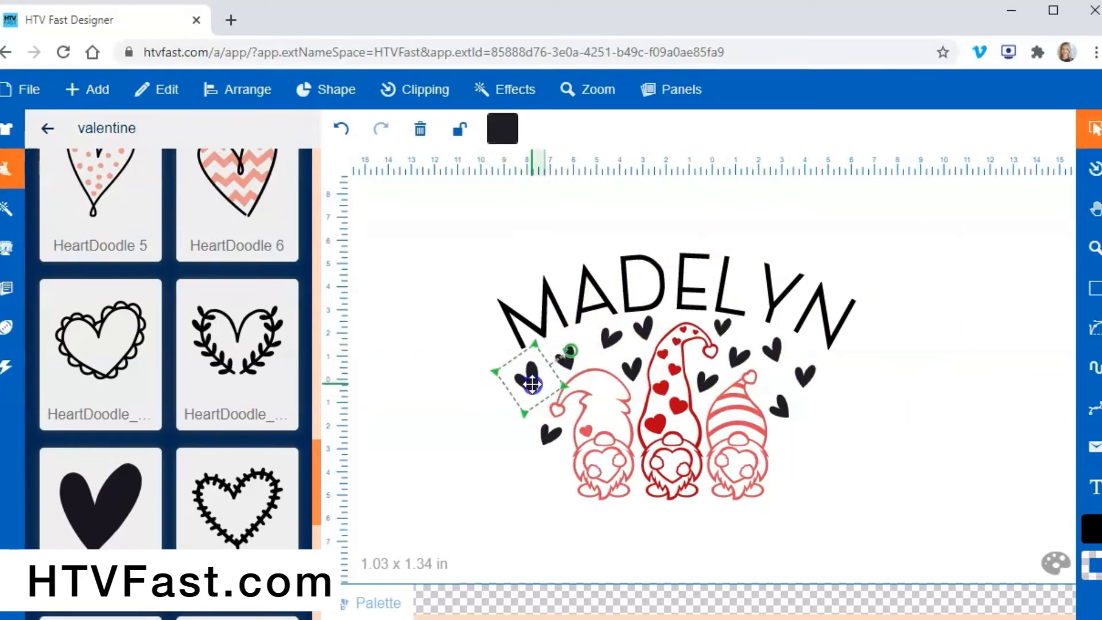
# Try a slightly different tilt on the largest heart beside the left gnome's hat
pyautogui.moveTo(574, 354); pyautogui.dragTo(576, 351)
pyautogui.rightClick(576, 351)
pyautogui.click(529, 360)
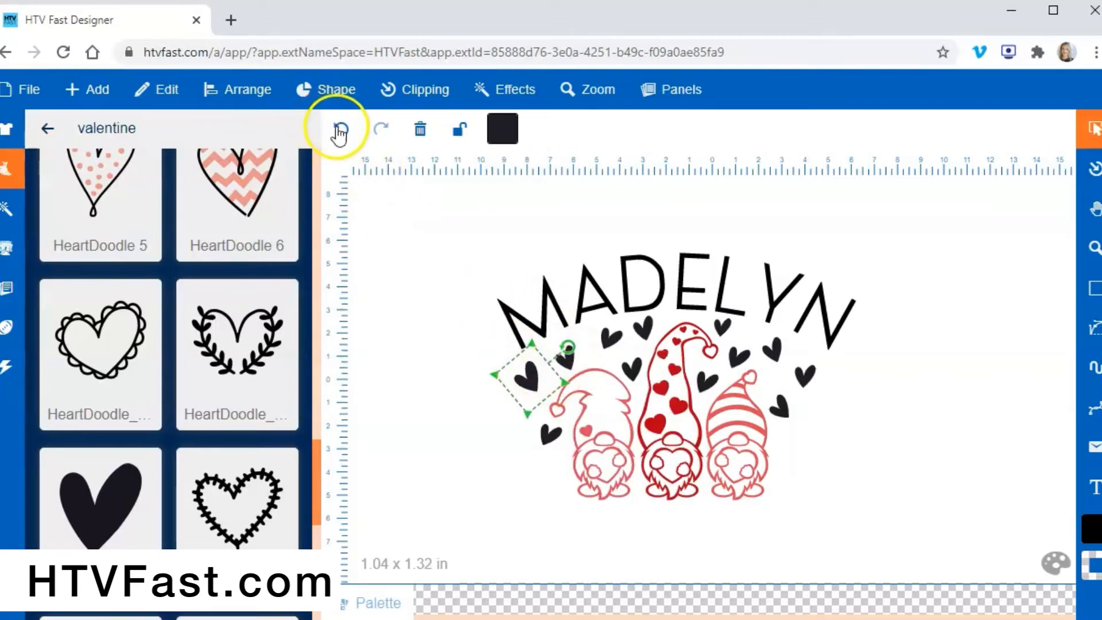
# Undo the latest adjustments to the largest heart and rotate the small heart beside it to a more upright angle
pyautogui.click(340, 131)
pyautogui.click(603, 391)
pyautogui.click(526, 390)
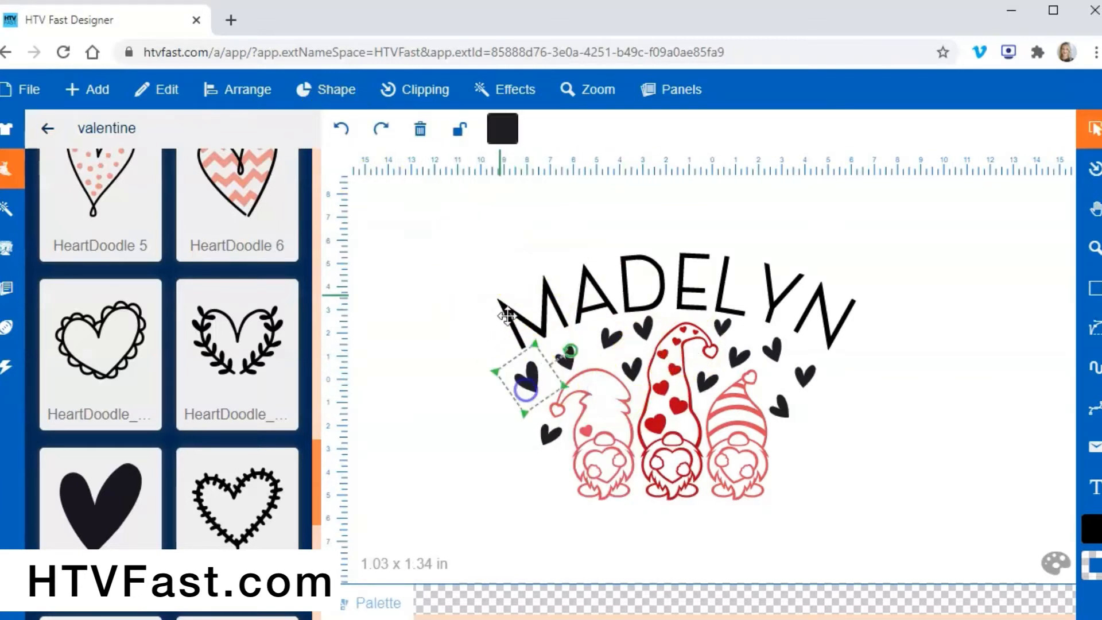
pyautogui.click(342, 131)
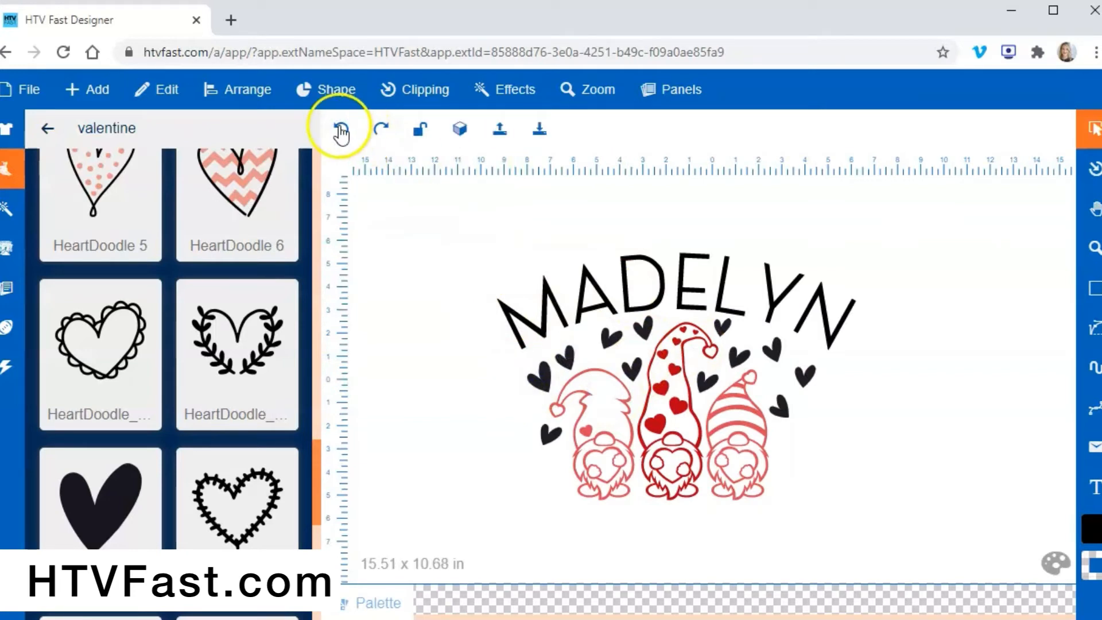
pyautogui.click(340, 130)
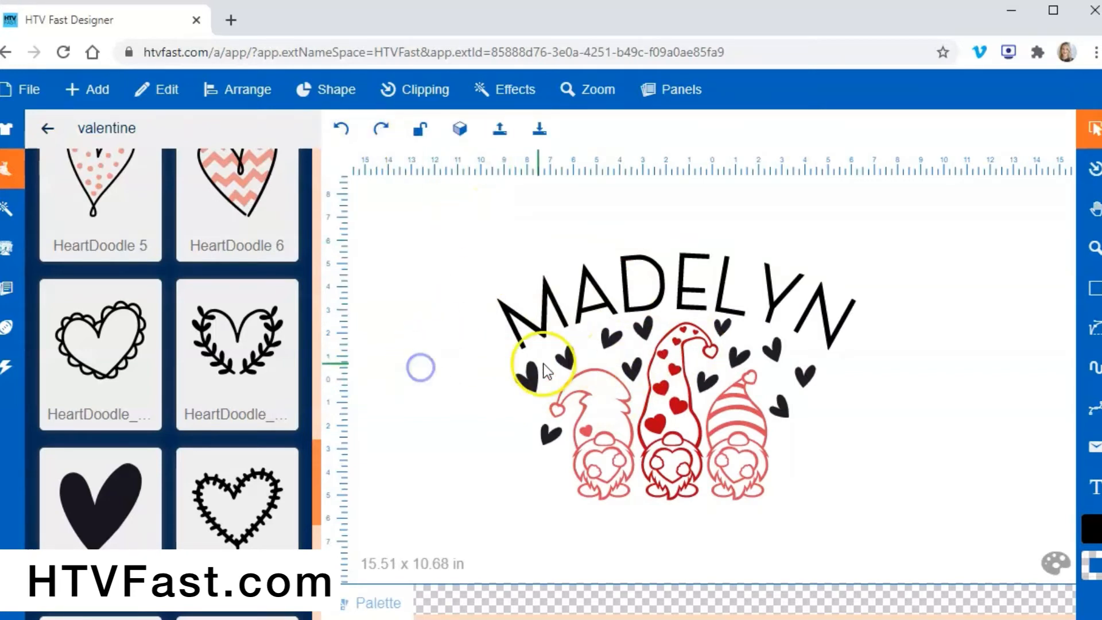
pyautogui.click(568, 359)
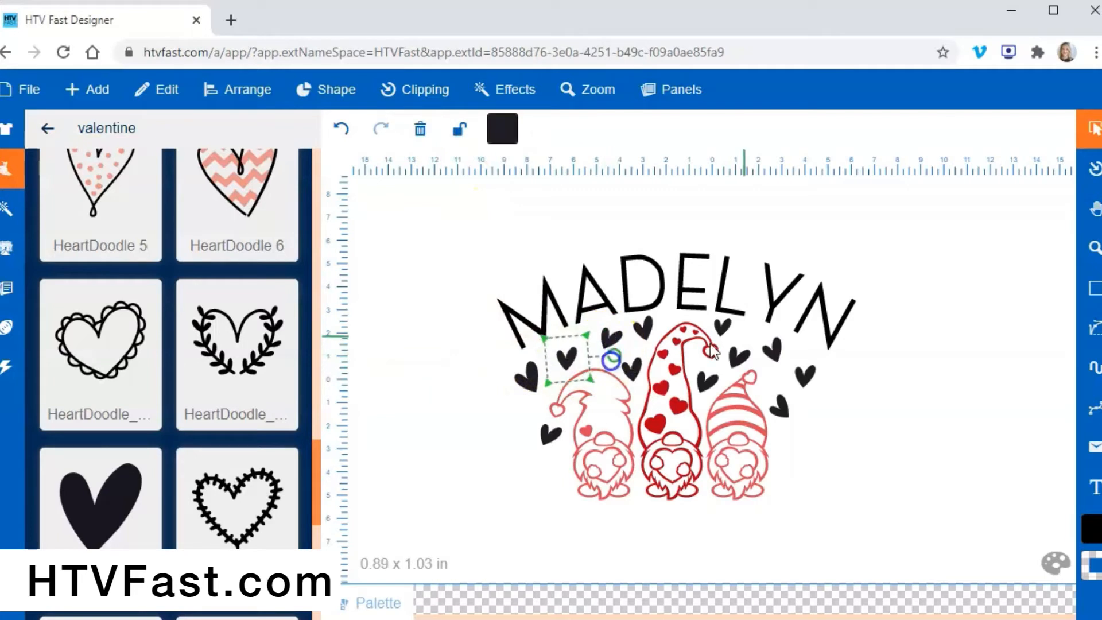
# Nudge the lowest heart beside the left gnome's beard slightly upward
pyautogui.click(887, 377)
pyautogui.click(552, 436)
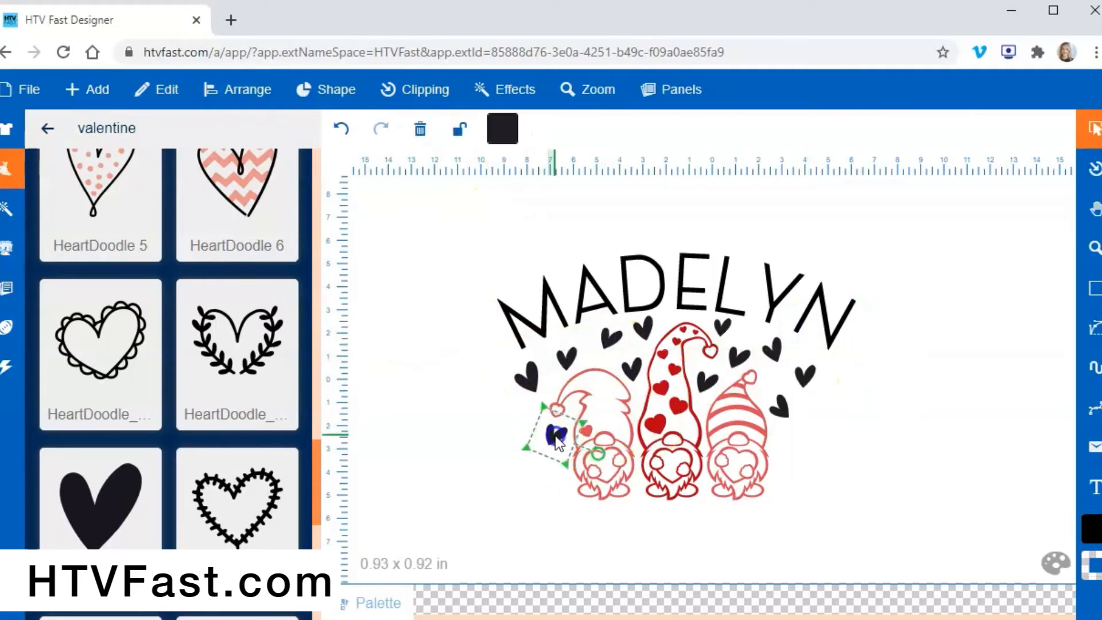
pyautogui.click(1028, 292)
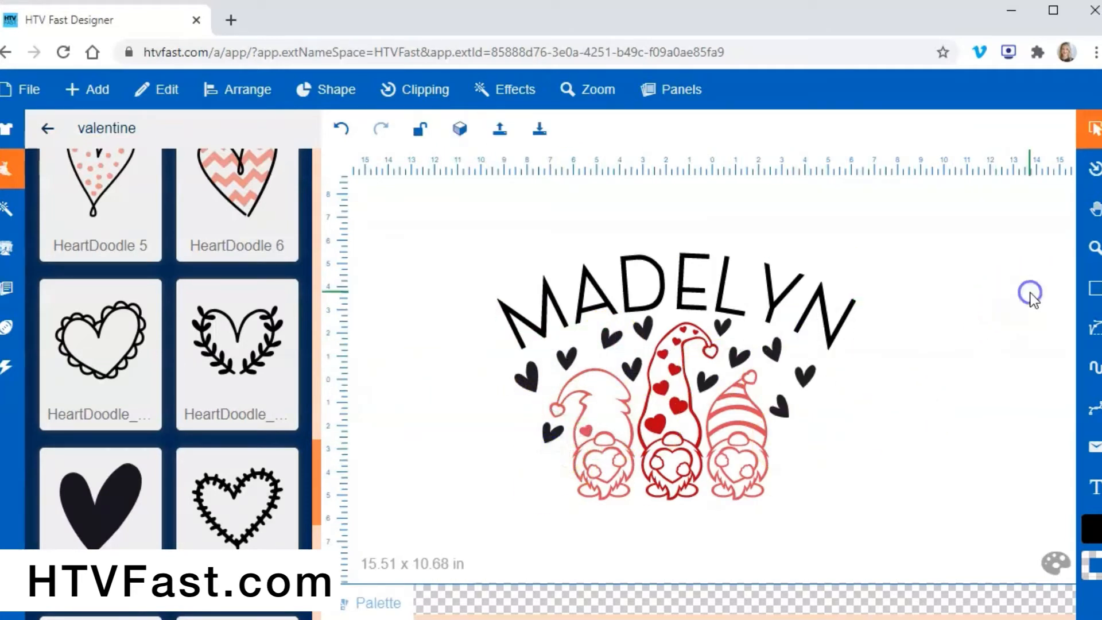
# Widen the arched name to about 15.74 in, shift it to sit centred over the gnomes, and raise its upper edge slightly
pyautogui.click(716, 264)
pyautogui.moveTo(856, 254); pyautogui.dragTo(861, 253)
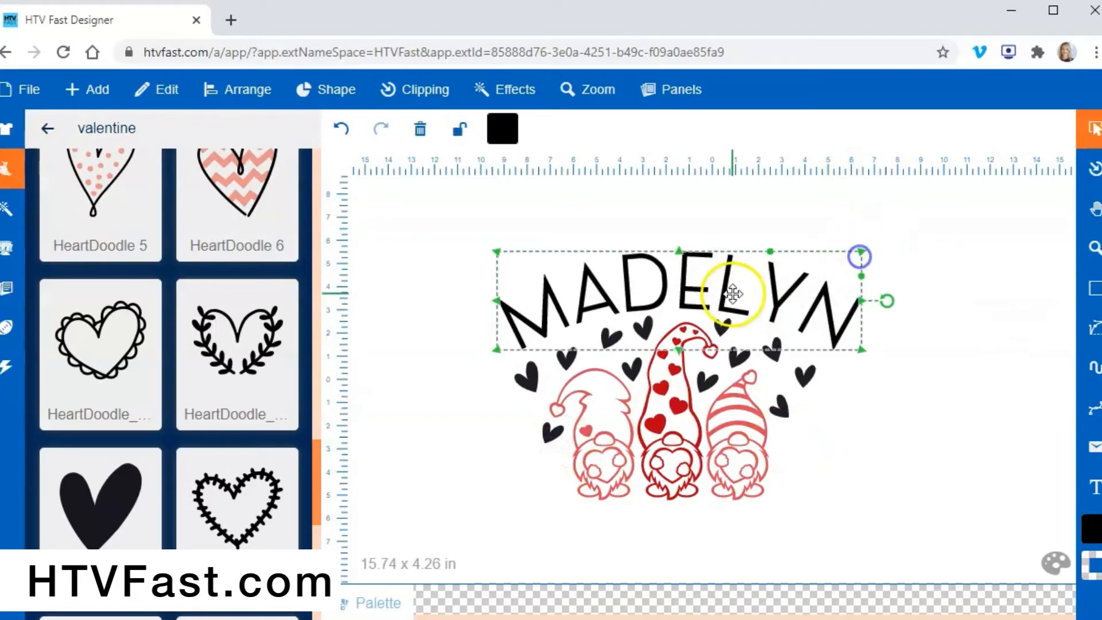
pyautogui.moveTo(733, 294); pyautogui.dragTo(725, 295)
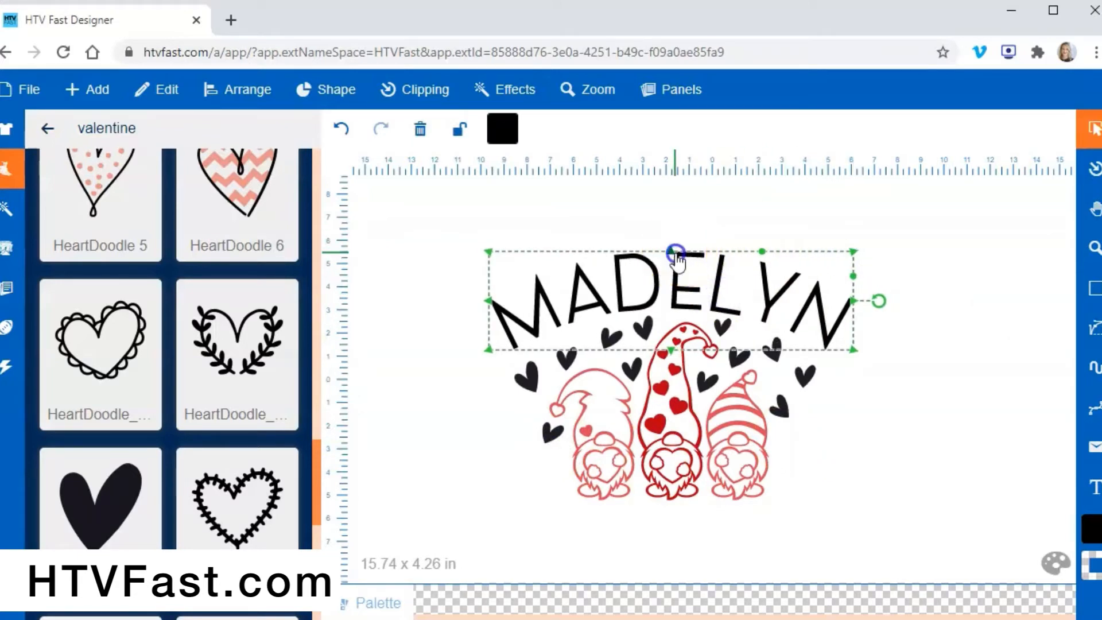
pyautogui.moveTo(670, 252); pyautogui.dragTo(676, 247)
pyautogui.click(952, 241)
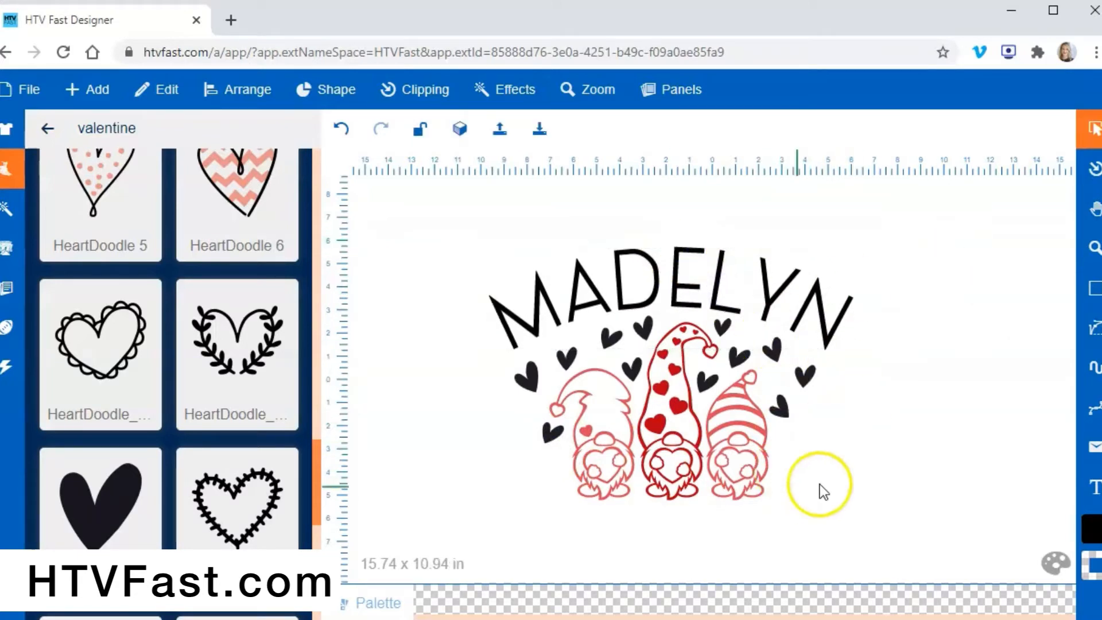
# Recolor the two lighter outer gnomes with the middle gnome's red, BB0013
pyautogui.click(605, 442)
pyautogui.keyDown('shift'); pyautogui.click(760, 458); pyautogui.keyUp('shift')
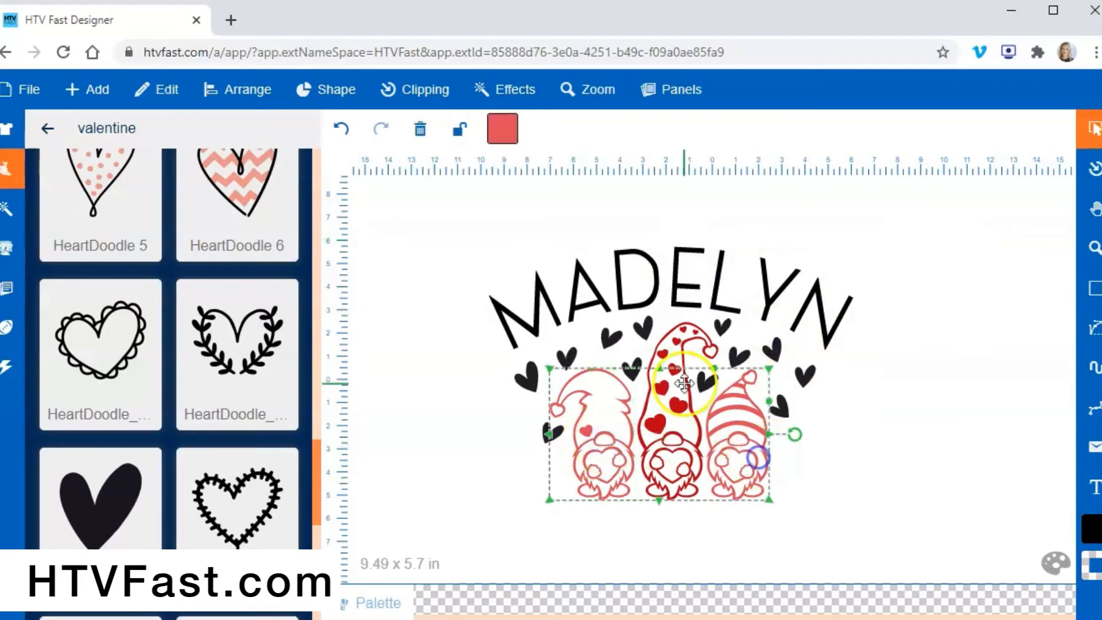
pyautogui.keyDown('shift'); pyautogui.click(666, 346); pyautogui.keyUp('shift')
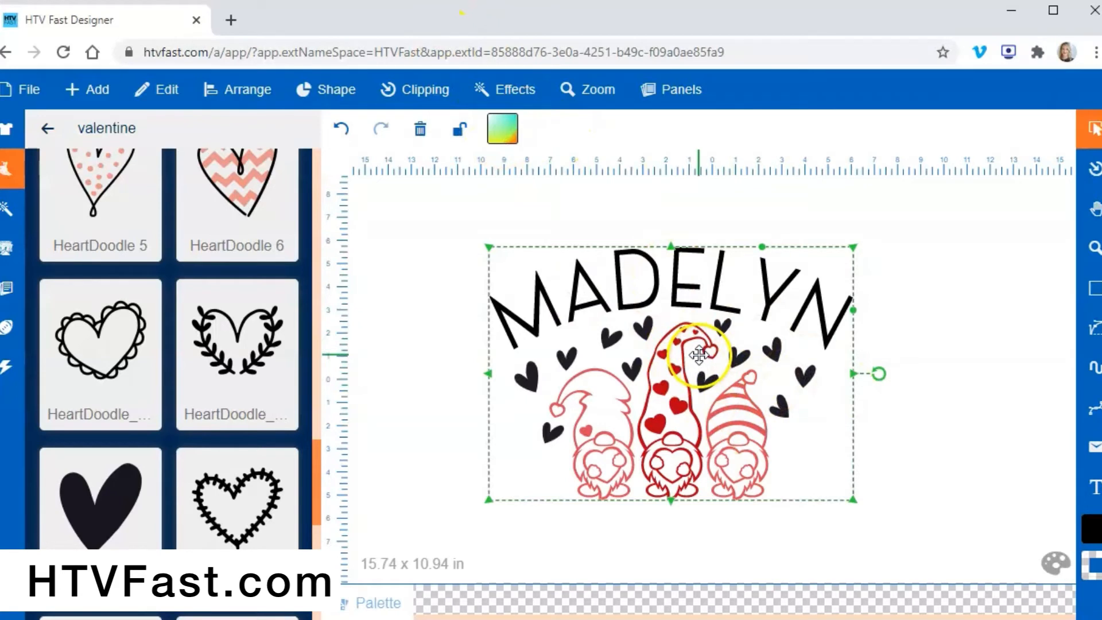
pyautogui.click(502, 131)
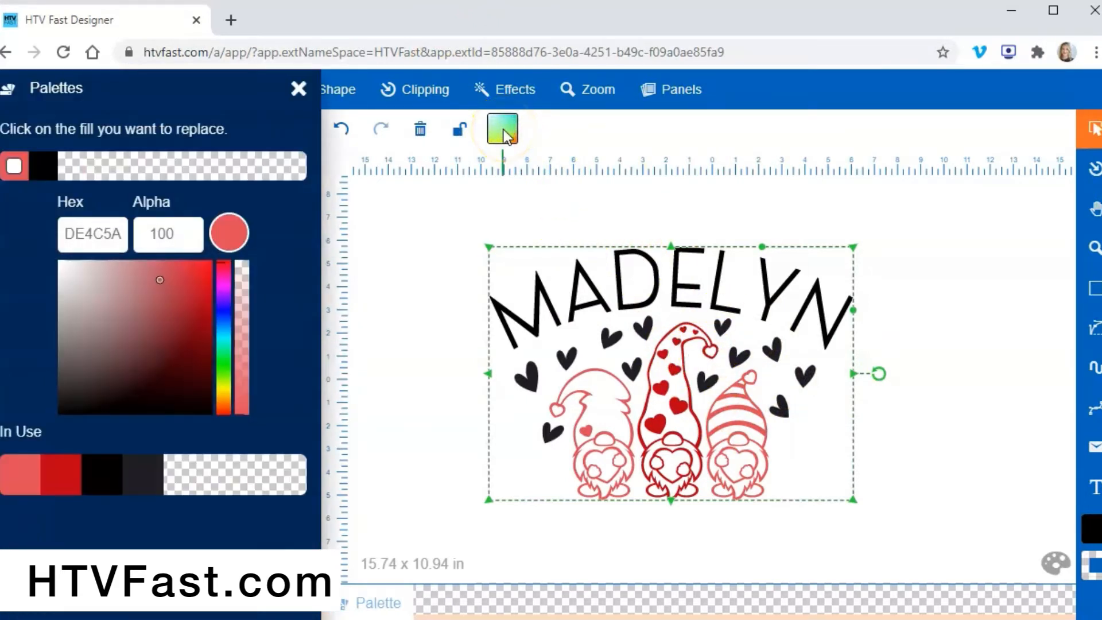
pyautogui.click(42, 178)
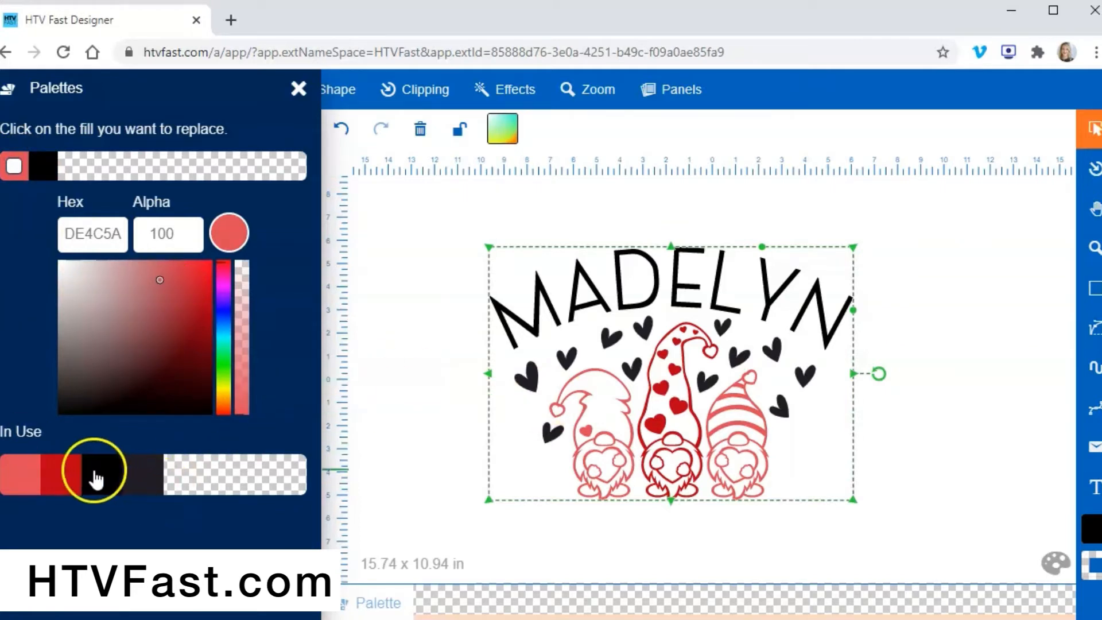
pyautogui.click(64, 485)
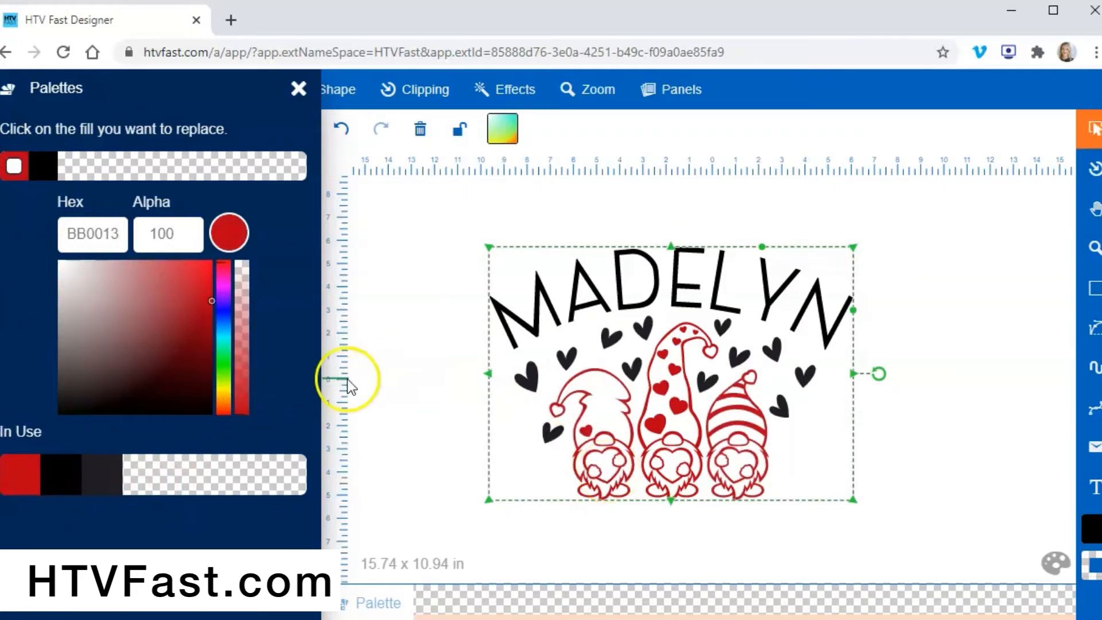
pyautogui.moveTo(212, 302); pyautogui.dragTo(191, 315)
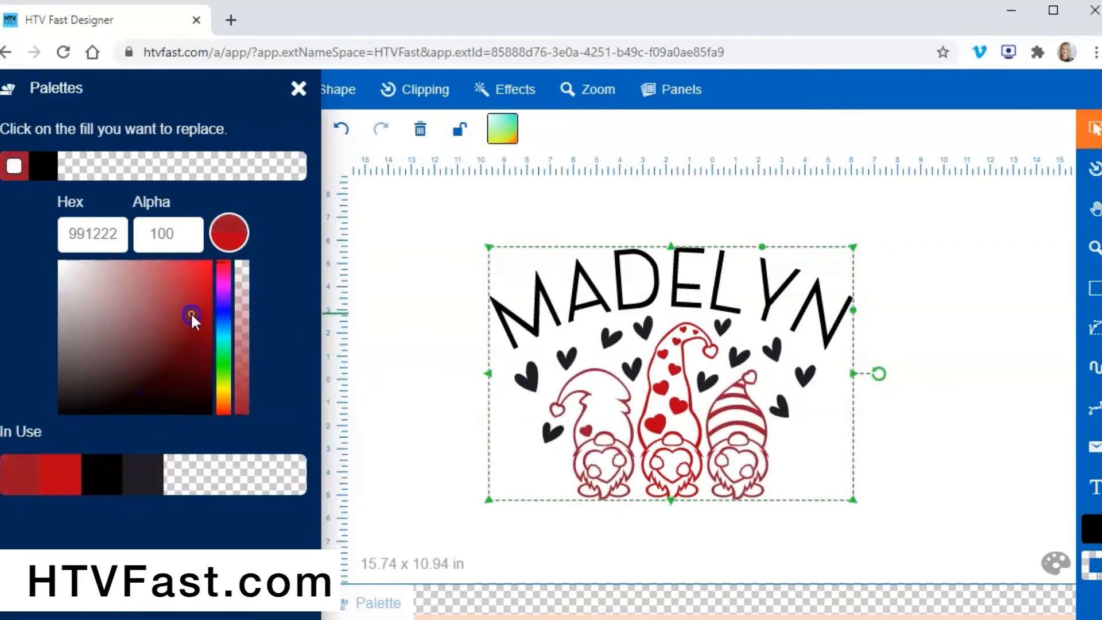
pyautogui.click(74, 479)
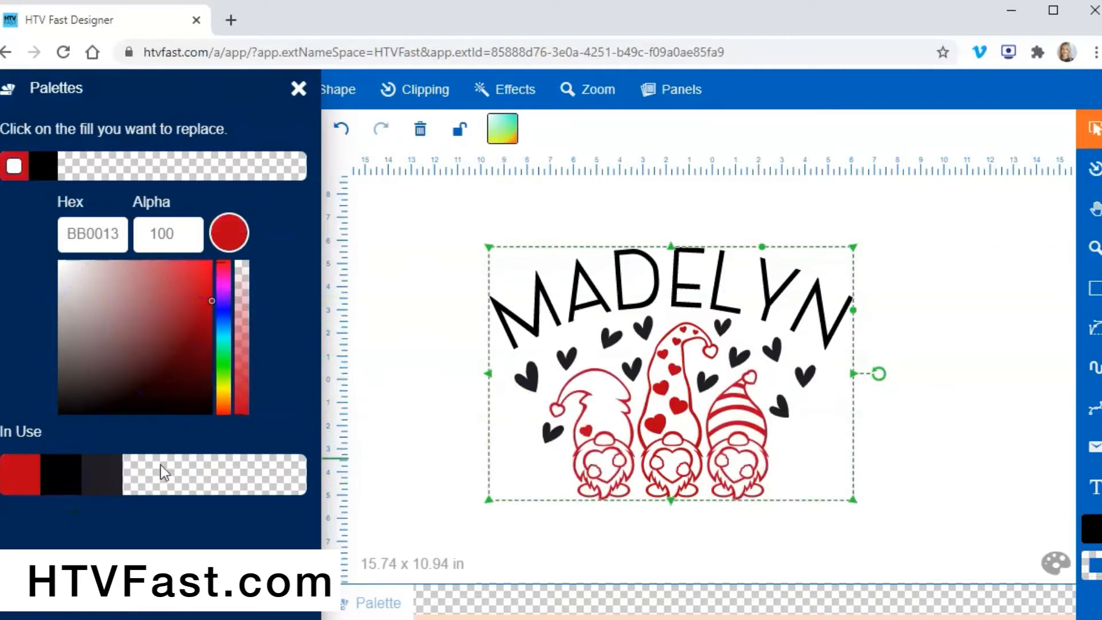
pyautogui.click(880, 307)
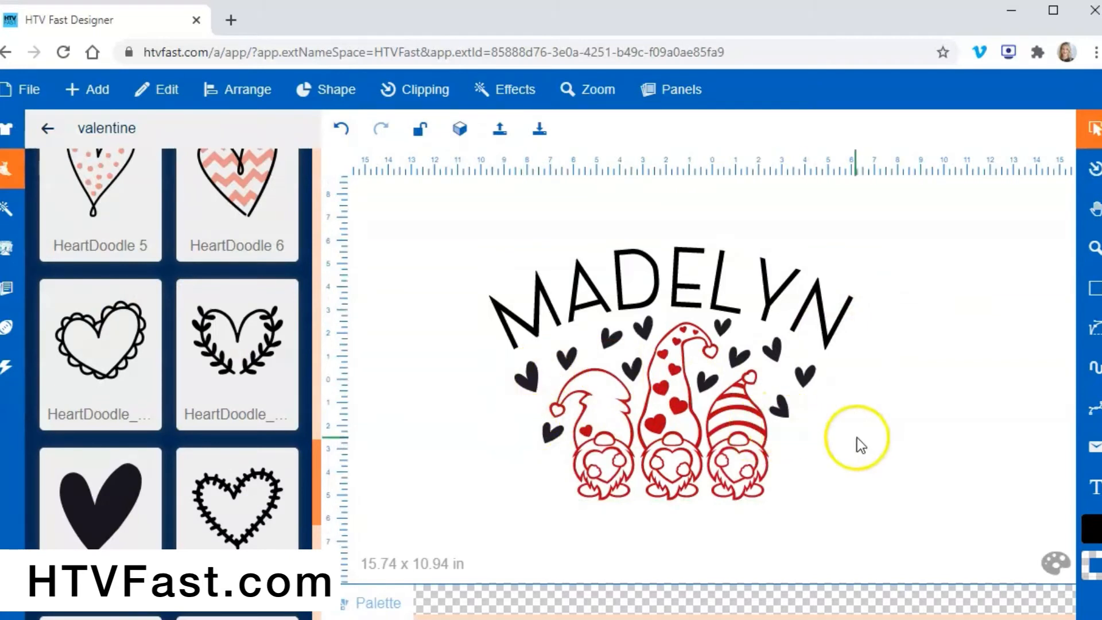
# Recolor the arched name's black to the scattered hearts' dark shade, 1F1C24
pyautogui.moveTo(890, 438); pyautogui.dragTo(401, 222)
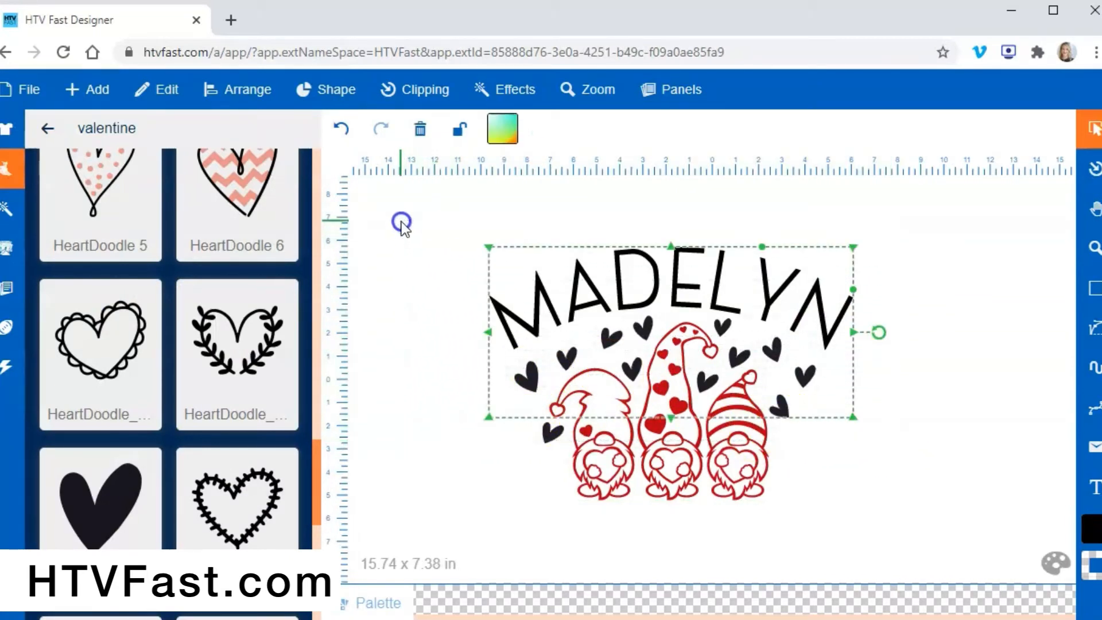
pyautogui.moveTo(923, 459); pyautogui.dragTo(430, 198)
pyautogui.click(500, 130)
pyautogui.click(64, 476)
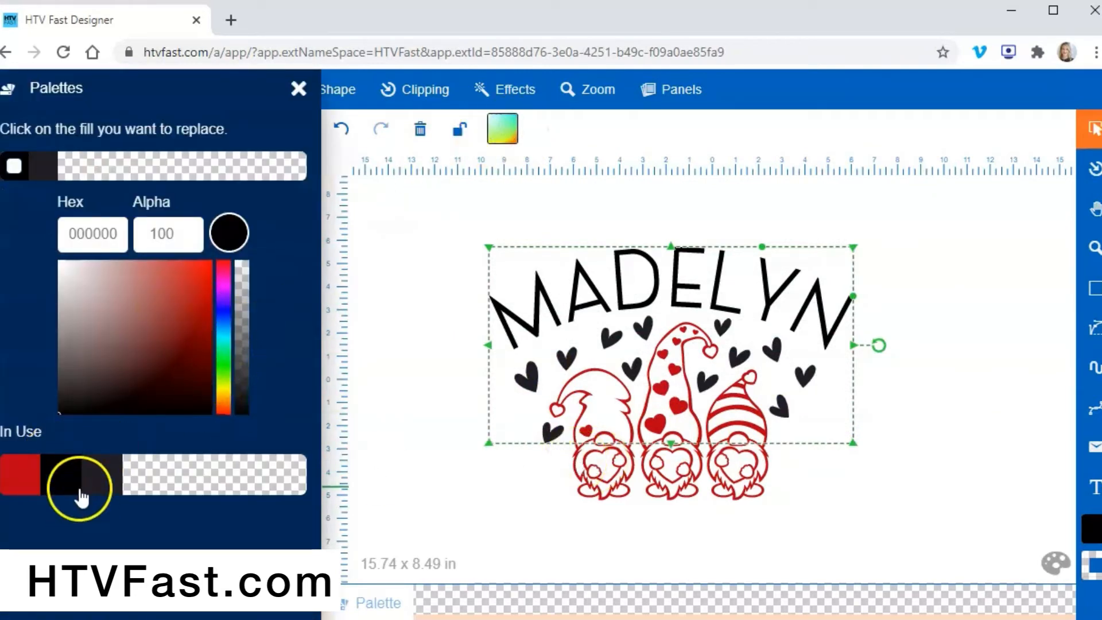
pyautogui.click(113, 475)
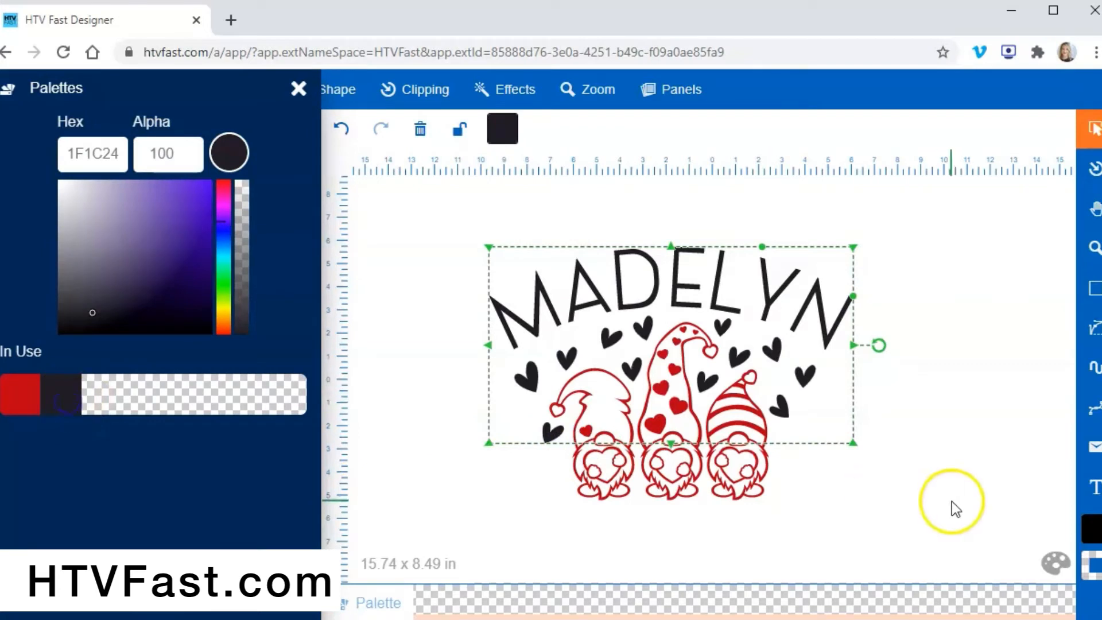
pyautogui.click(925, 431)
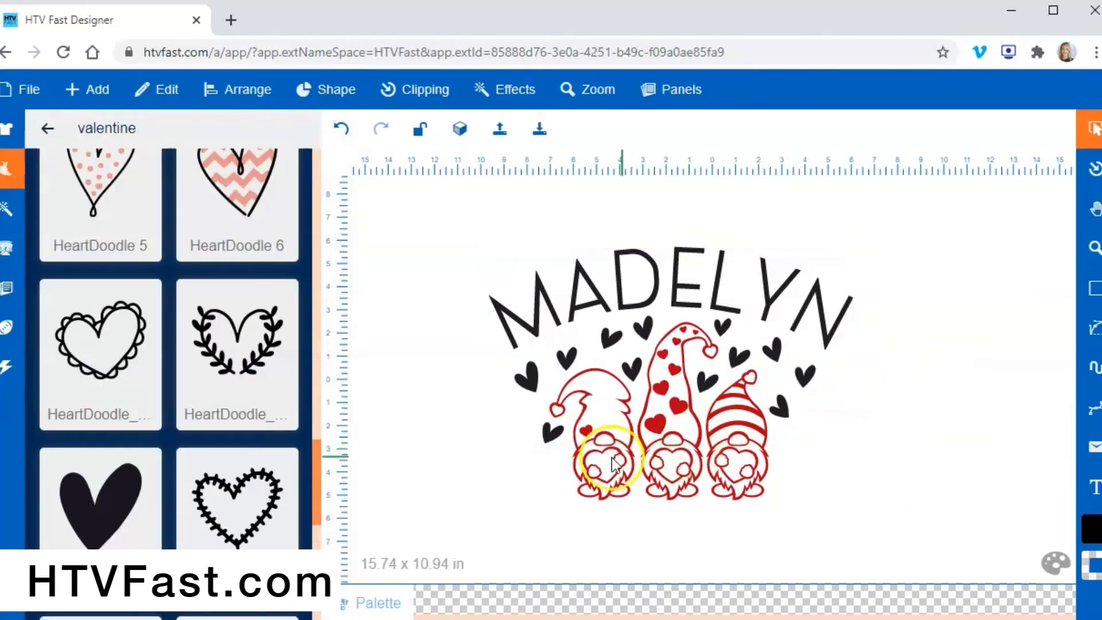
# Scale the whole gnome design down to about 12.47 × 8.67 in and move it to the middle of the canvas
pyautogui.moveTo(925, 552); pyautogui.dragTo(410, 212)
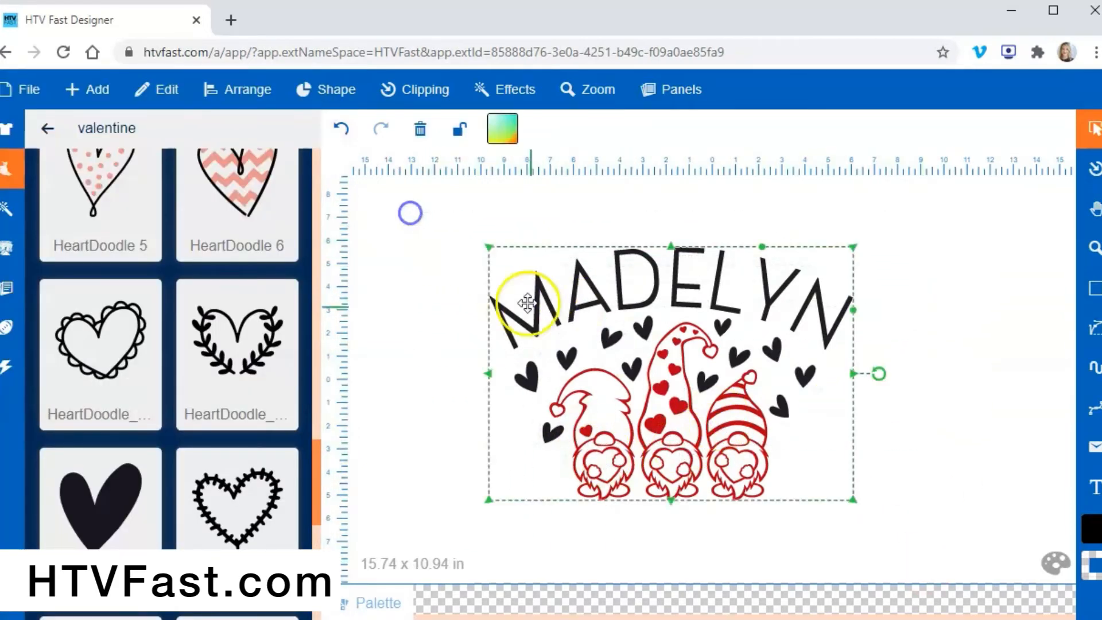
pyautogui.moveTo(527, 302); pyautogui.dragTo(573, 307)
pyautogui.moveTo(901, 258); pyautogui.dragTo(824, 302)
pyautogui.moveTo(667, 415); pyautogui.dragTo(697, 400)
pyautogui.click(515, 311)
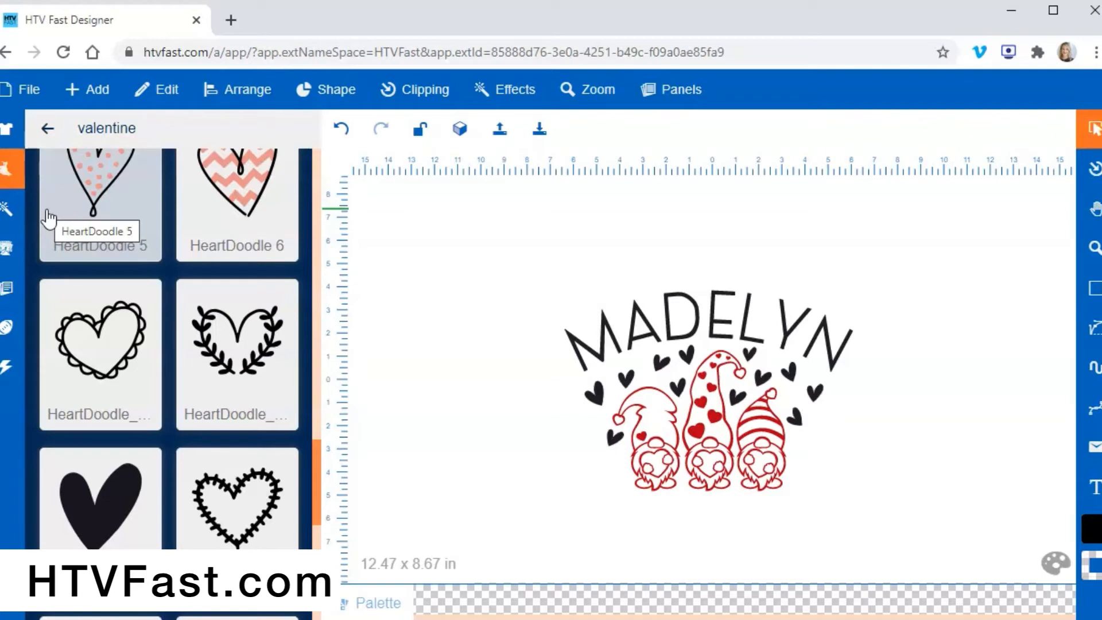
# Add the pink youth T-shirt background behind the design and scale the shirt to about 16.23 × 15.48 in
pyautogui.click(22, 250)
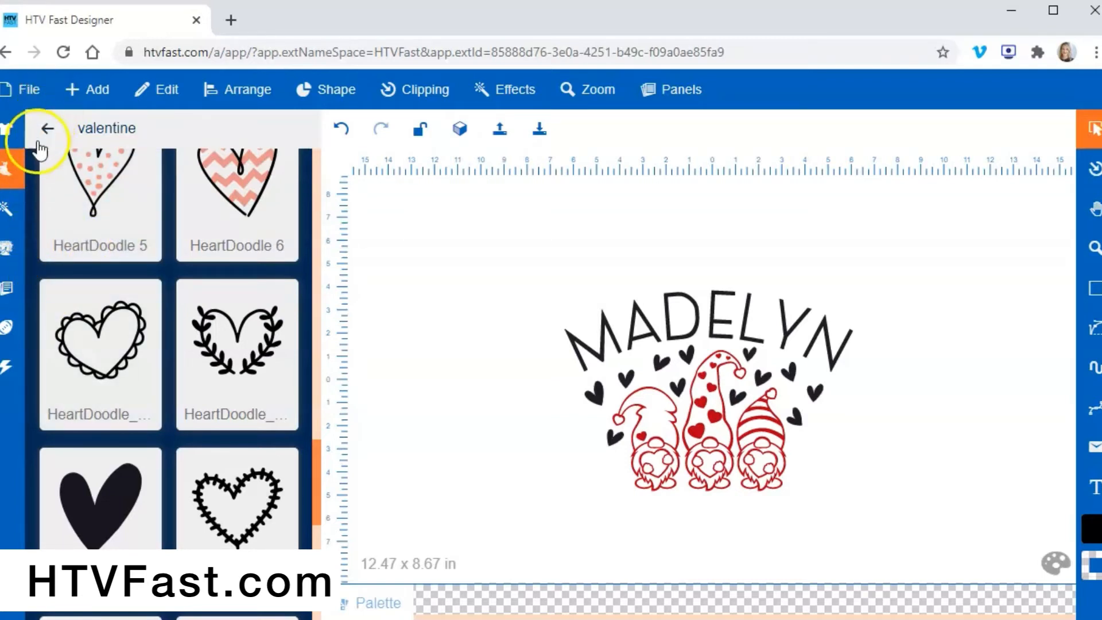
pyautogui.click(99, 95)
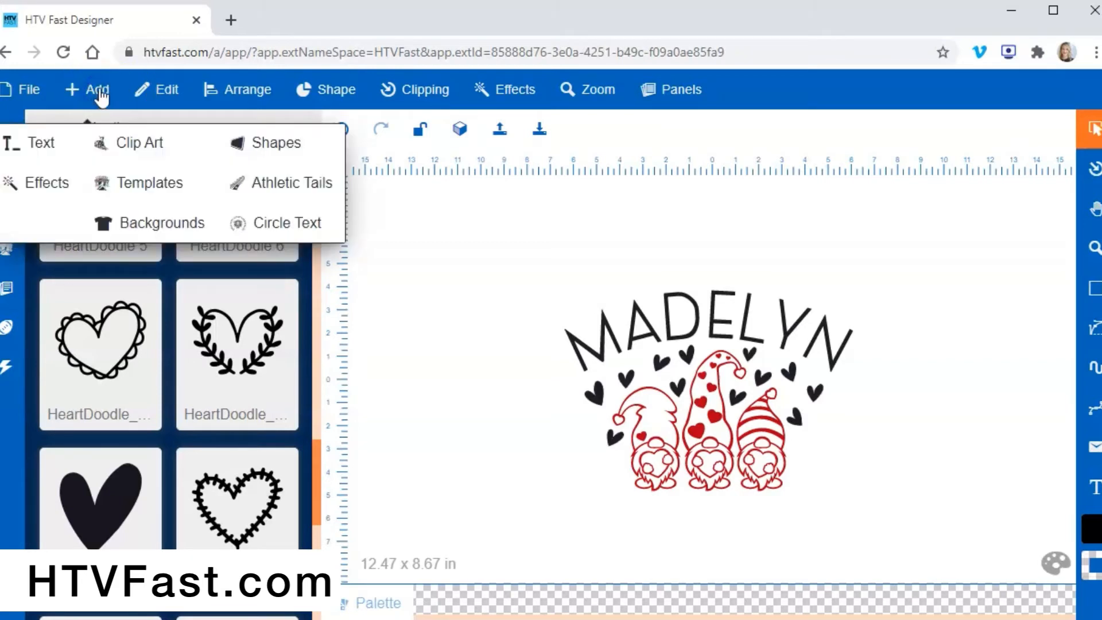
pyautogui.click(135, 235)
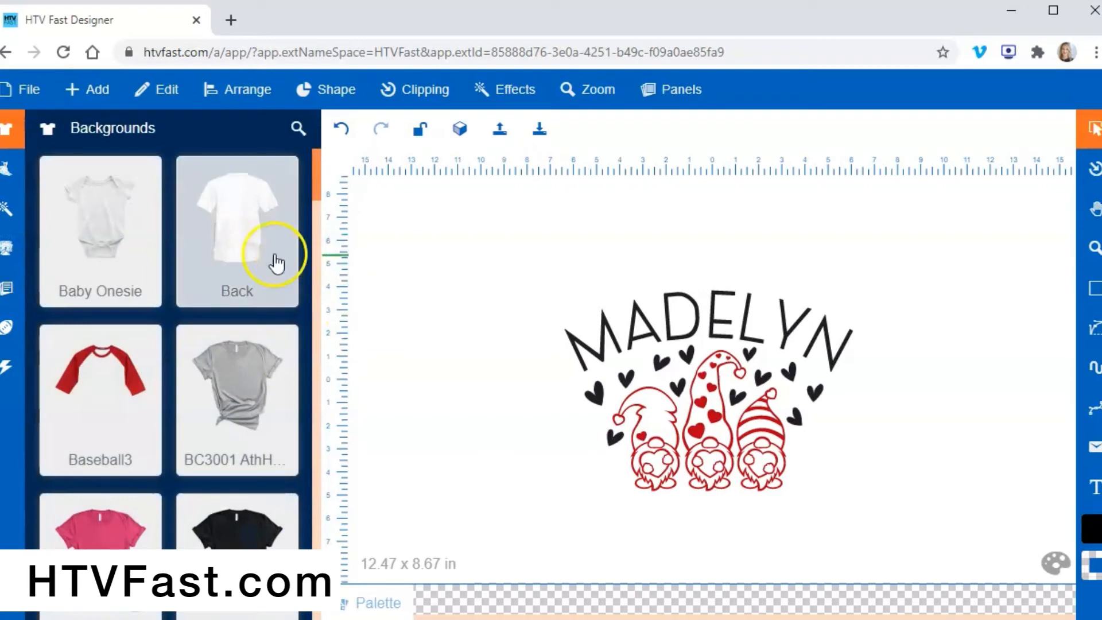
pyautogui.scroll(-20, 223, 235)
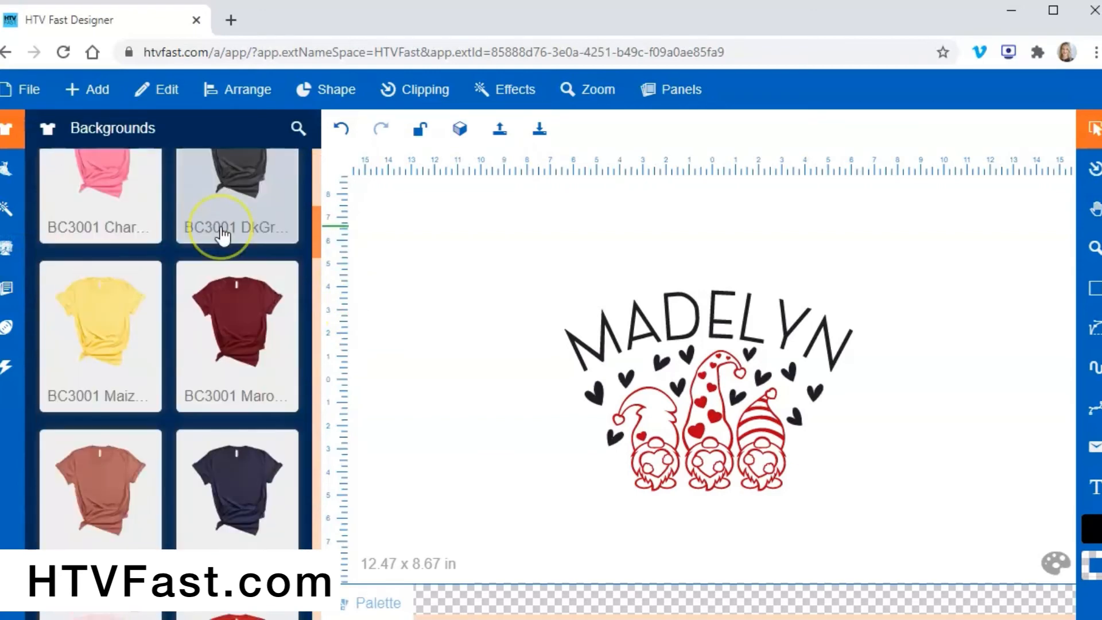
pyautogui.scroll(-15, 223, 236)
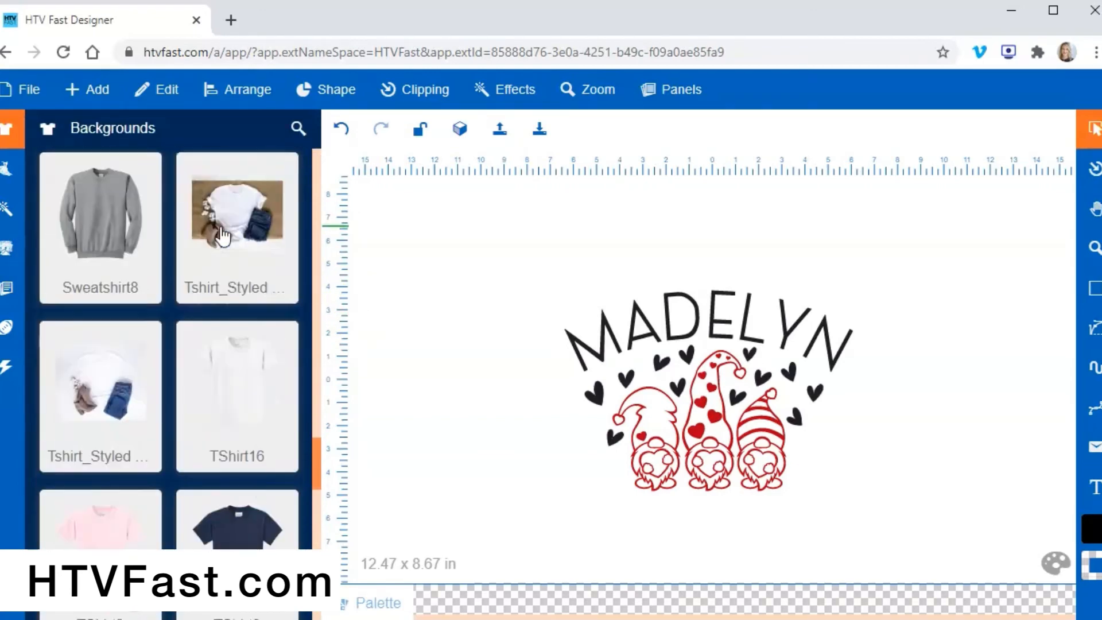
pyautogui.click(217, 248)
pyautogui.scroll(-7, 216, 241)
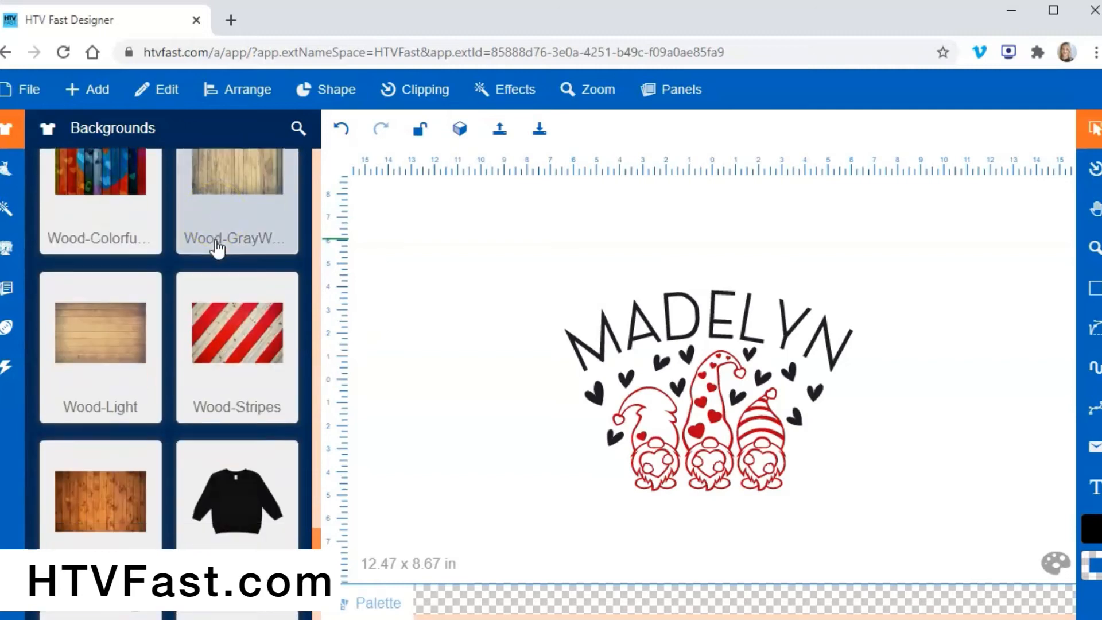
pyautogui.scroll(3, 234, 247)
pyautogui.scroll(9, 238, 256)
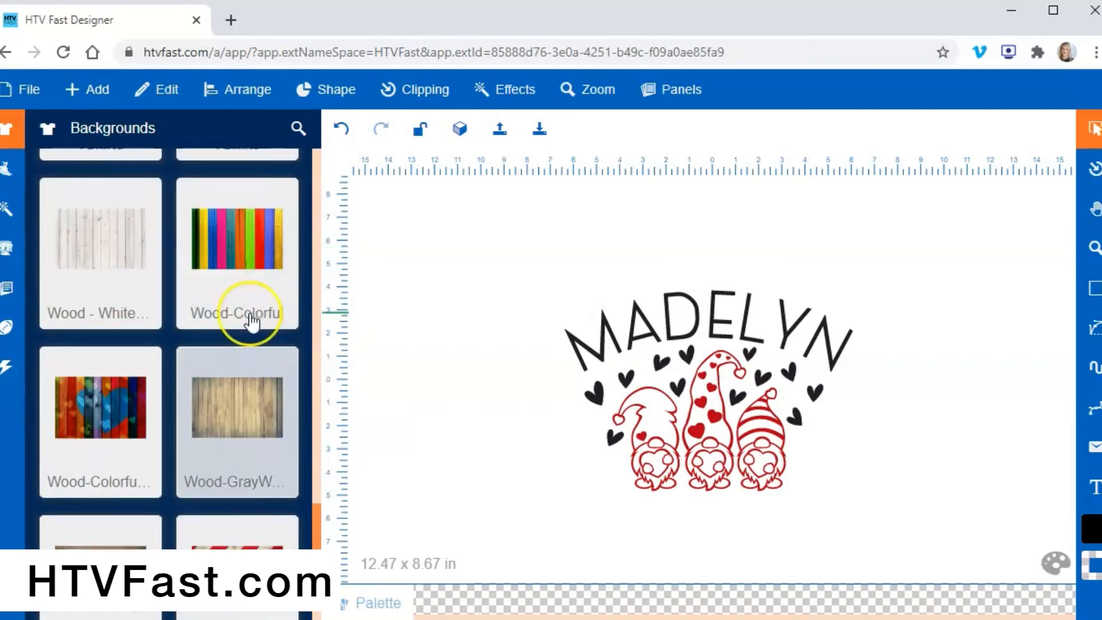
pyautogui.scroll(10, 250, 319)
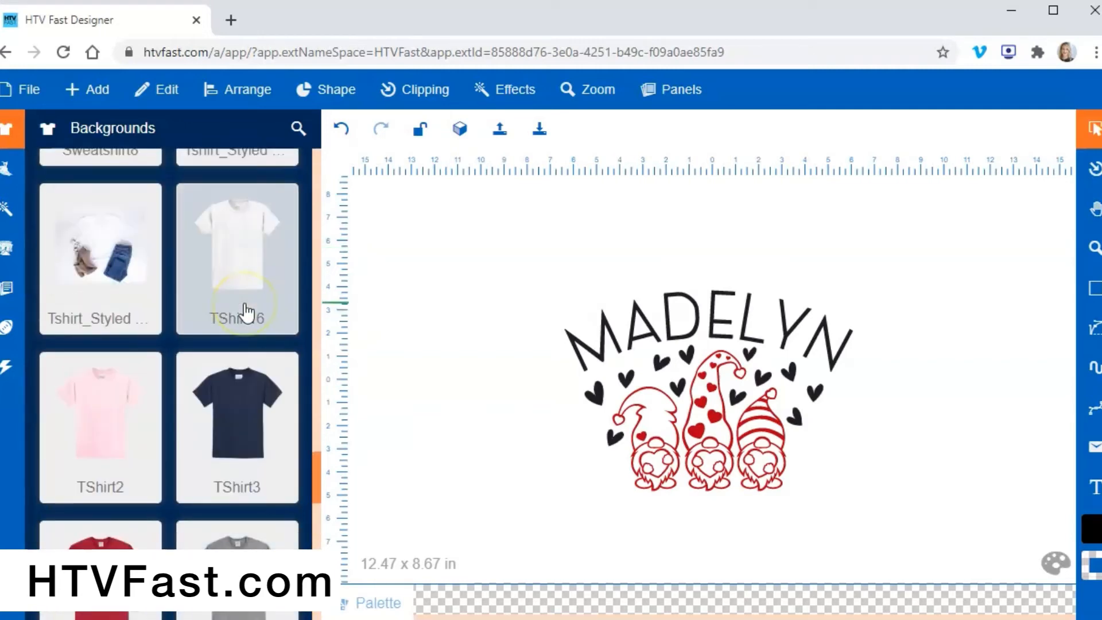
pyautogui.click(244, 439)
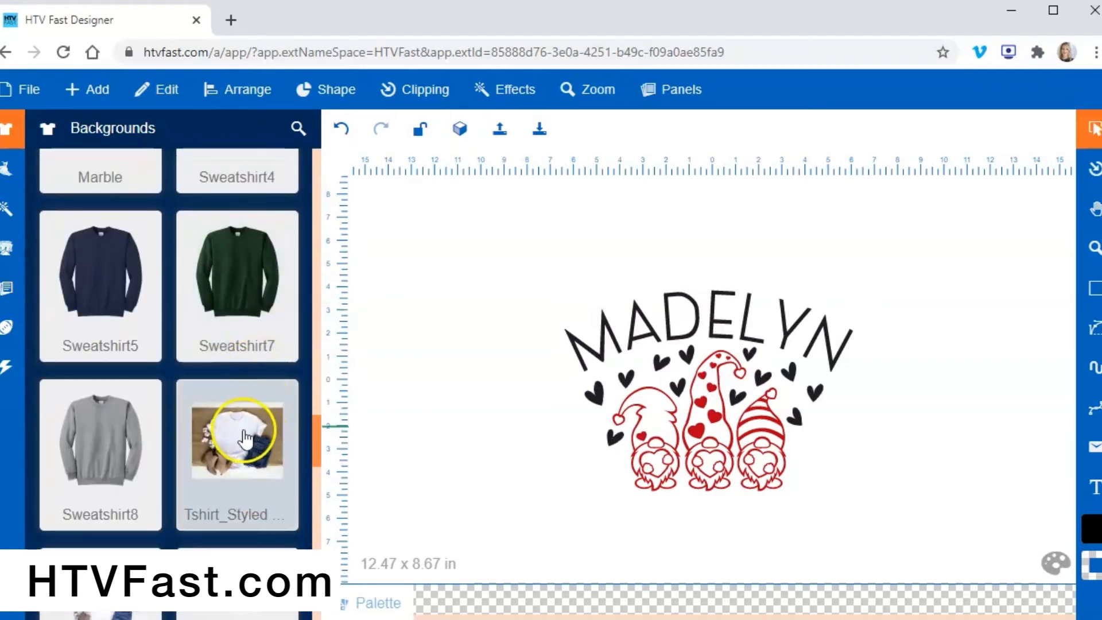
pyautogui.scroll(8, 245, 432)
pyautogui.moveTo(315, 392); pyautogui.dragTo(336, 580)
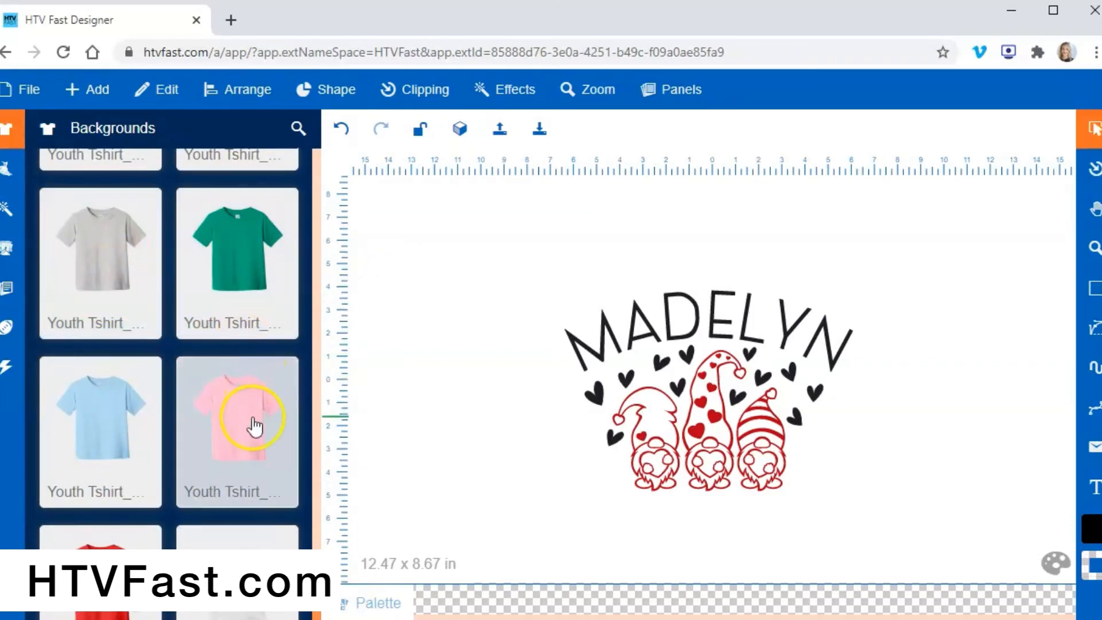
pyautogui.click(247, 401)
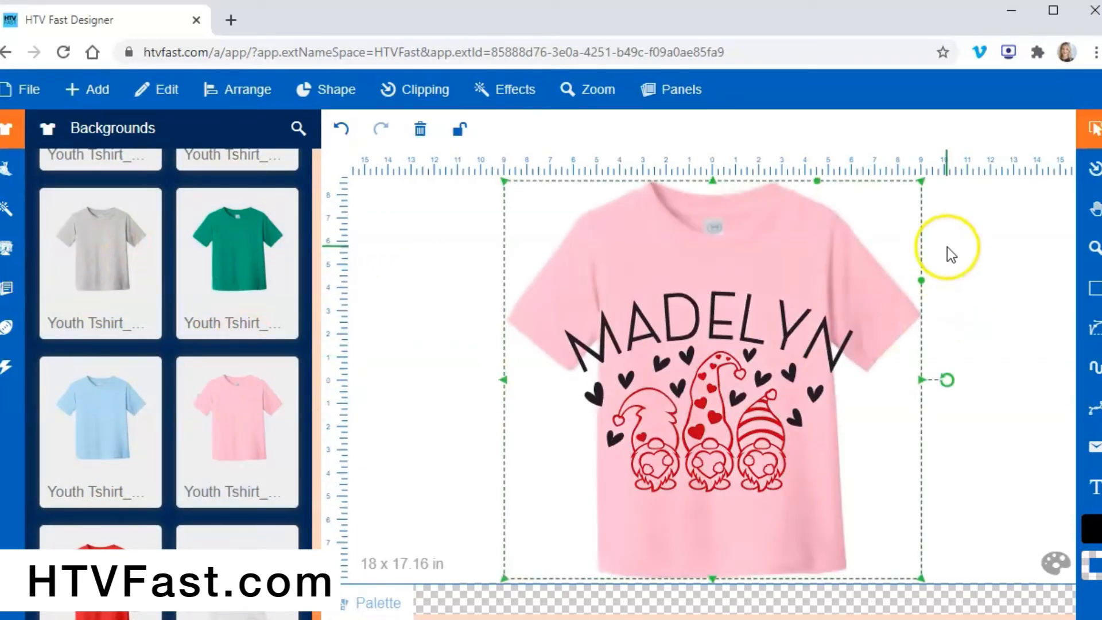
pyautogui.moveTo(920, 183); pyautogui.dragTo(884, 213)
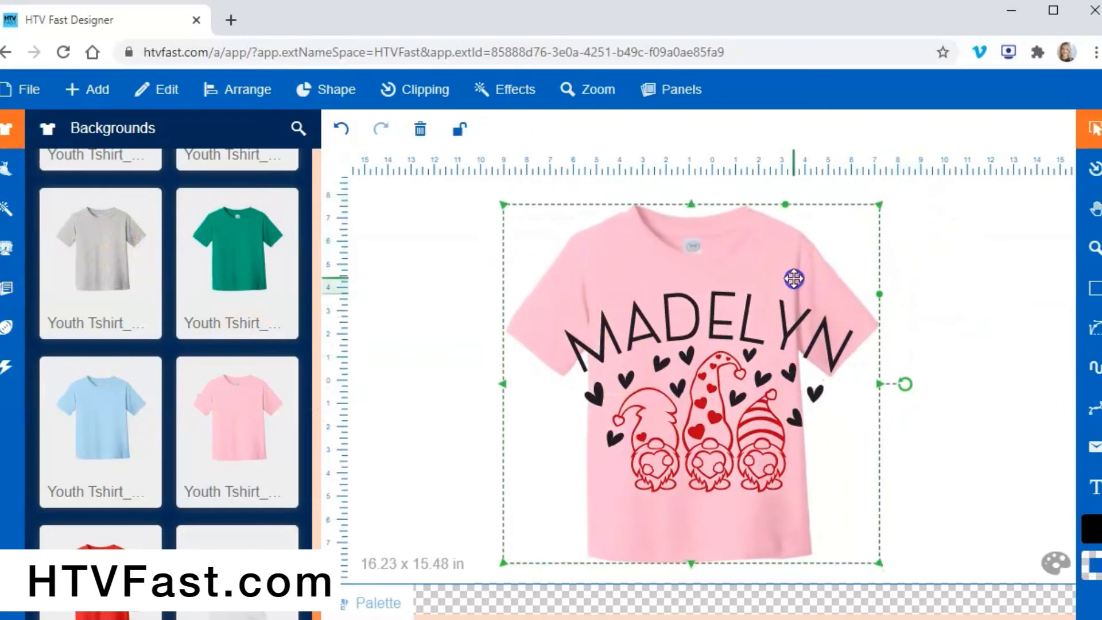
pyautogui.click(1005, 268)
# Shrink the complete gnome design to about 6.99 × 4.86 in and centre it on the pink shirt's chest
pyautogui.moveTo(883, 529); pyautogui.dragTo(713, 386)
pyautogui.moveTo(639, 361); pyautogui.dragTo(697, 352)
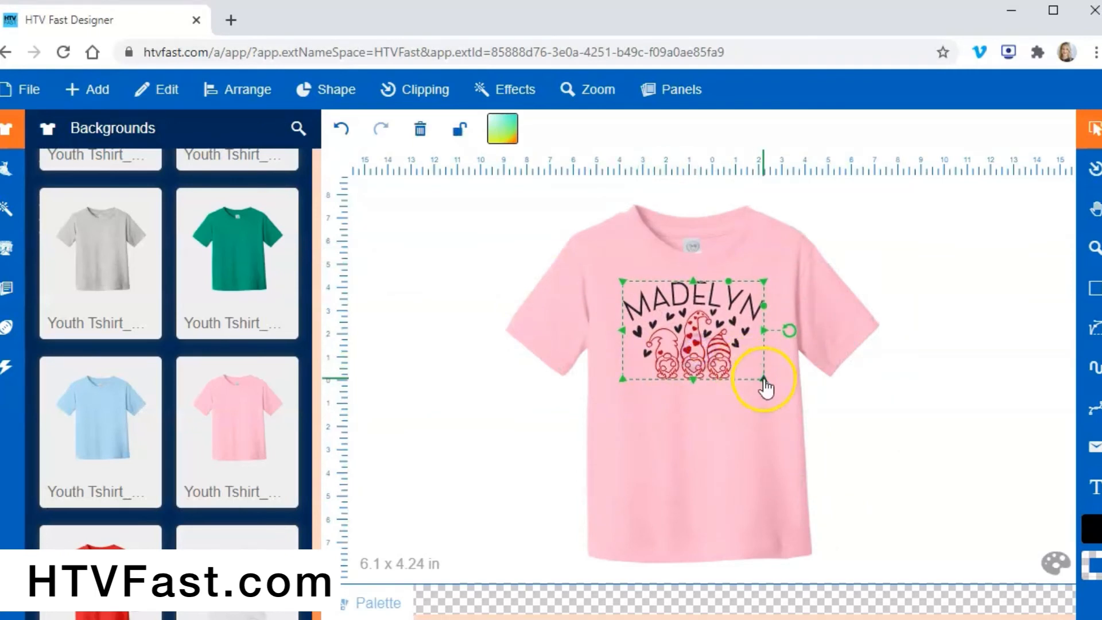
pyautogui.moveTo(764, 381); pyautogui.dragTo(781, 395)
pyautogui.moveTo(719, 348); pyautogui.dragTo(713, 346)
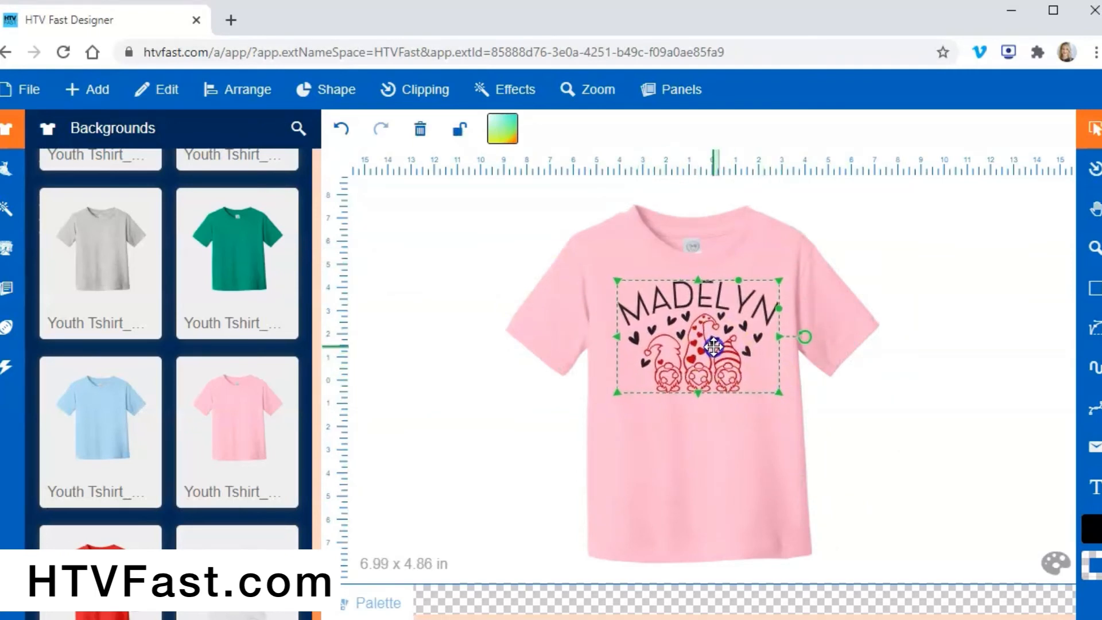
# Move the shirt and its design together toward the canvas's left edge and scale both down until the design is about 5.83 × 4.06 in
pyautogui.moveTo(711, 448); pyautogui.dragTo(607, 443)
pyautogui.moveTo(750, 207); pyautogui.dragTo(686, 249)
pyautogui.click(813, 345)
# Add the white youth T-shirt background and place it beside the pink shirt, shifting the pink shirt toward the canvas's left edge
pyautogui.scroll(3, 133, 404)
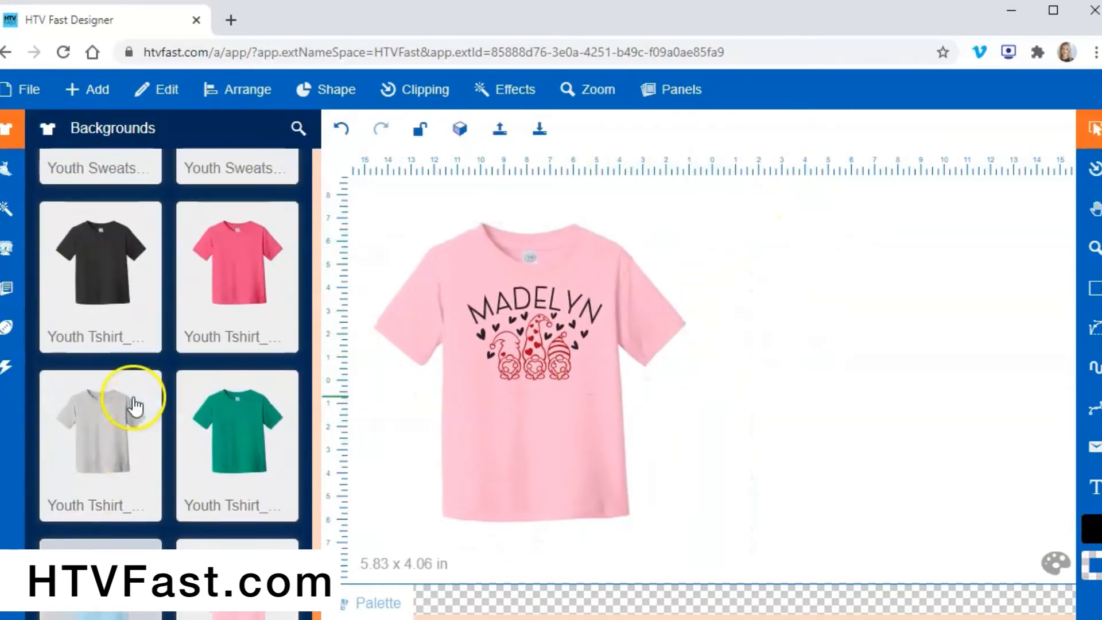
pyautogui.scroll(-4, 137, 409)
pyautogui.moveTo(725, 365); pyautogui.dragTo(855, 350)
pyautogui.moveTo(407, 237); pyautogui.dragTo(725, 442)
pyautogui.moveTo(645, 449); pyautogui.dragTo(587, 439)
# Select both shirts with the gnome design and move them together slightly down and to the right on the canvas
pyautogui.keyDown('shift'); pyautogui.click(880, 246); pyautogui.keyUp('shift')
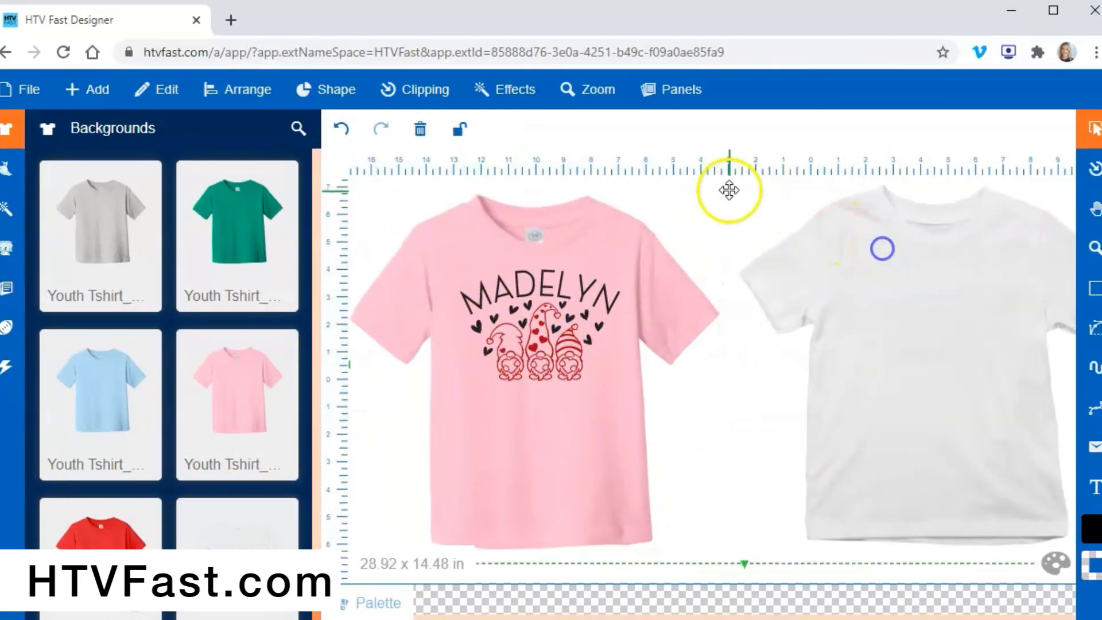
pyautogui.click(725, 433)
pyautogui.moveTo(725, 433); pyautogui.dragTo(758, 517)
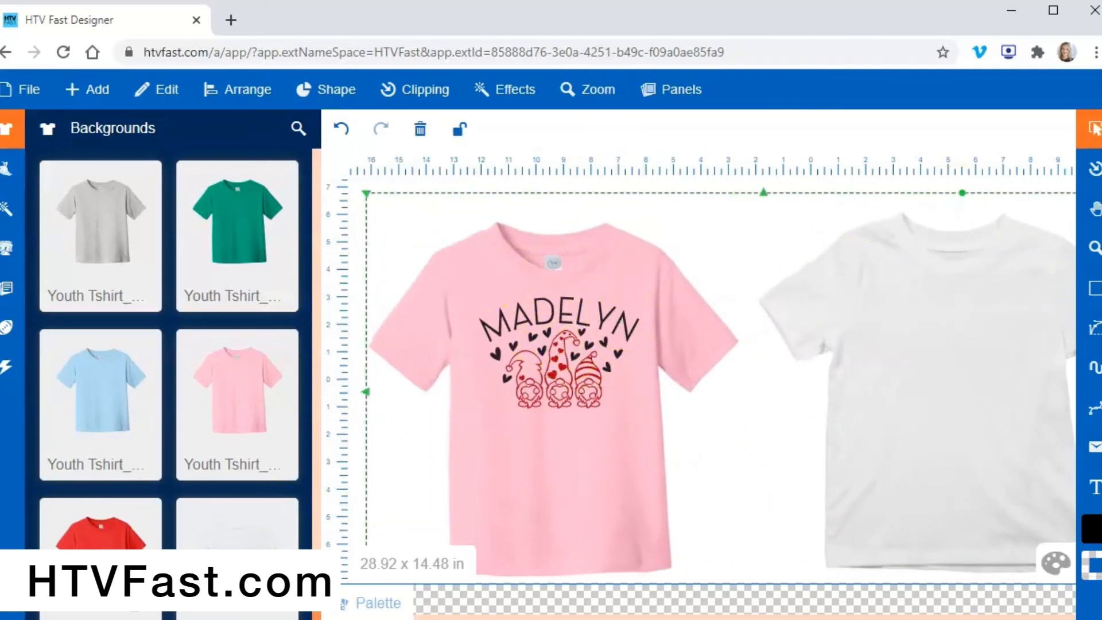
pyautogui.click(1093, 249)
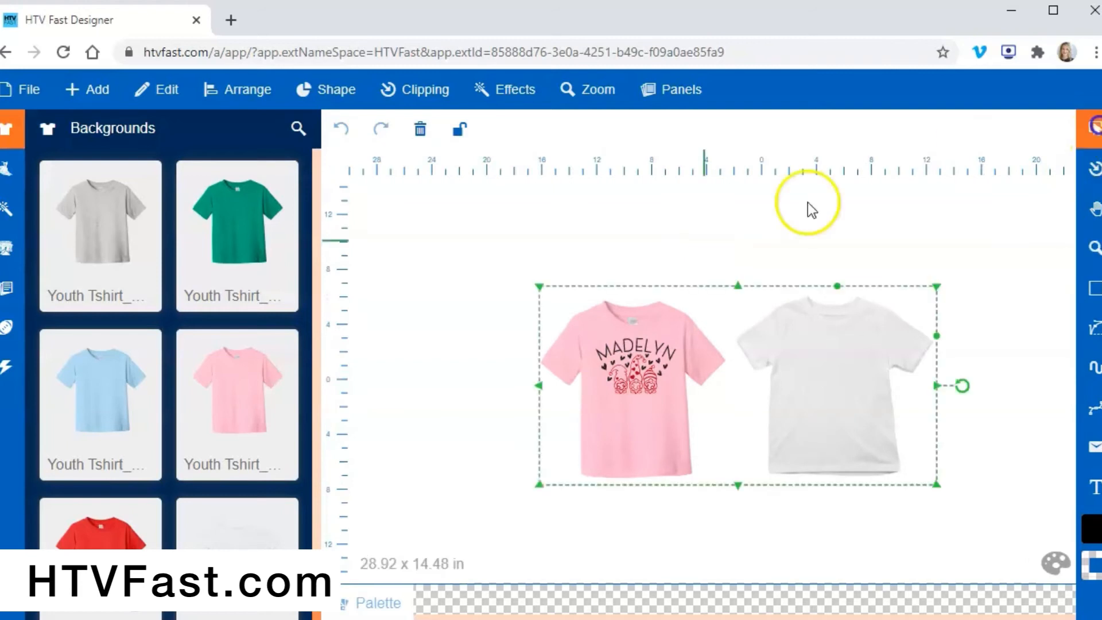
pyautogui.click(567, 224)
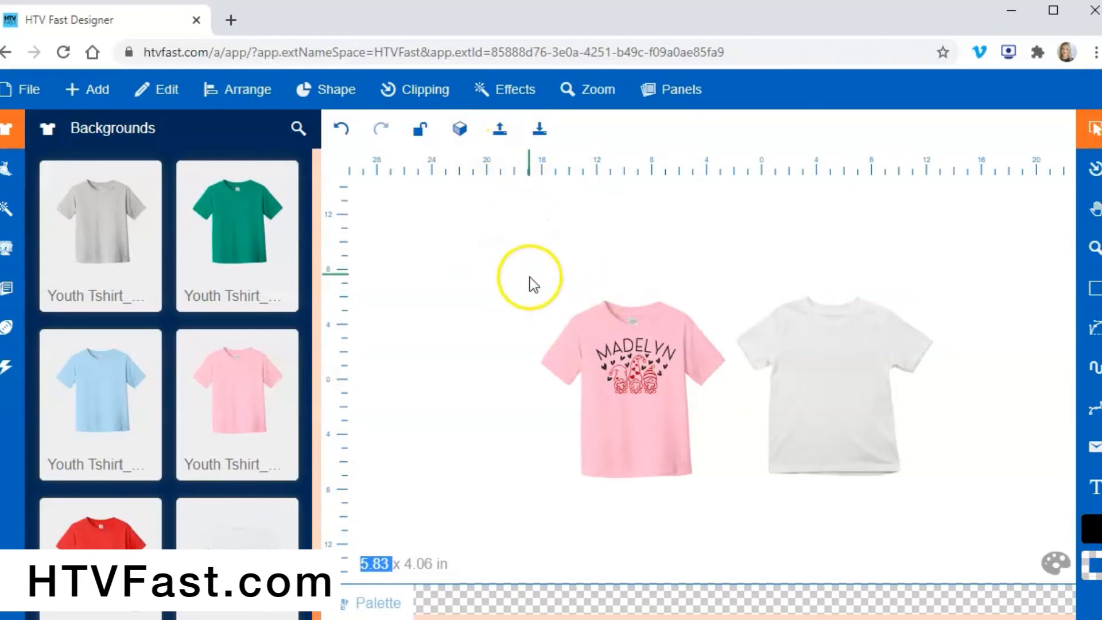
# Duplicate the complete gnome design from the pink shirt and place the copy on the white shirt's chest
pyautogui.moveTo(529, 277); pyautogui.dragTo(721, 444)
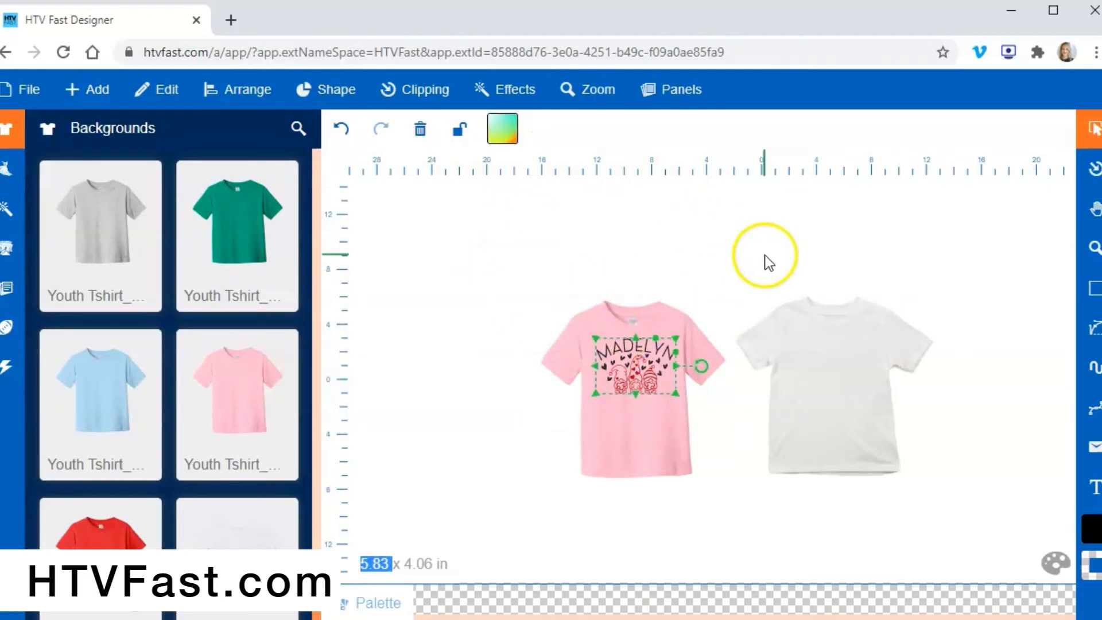
pyautogui.hotkey('ctrl', 'v')
pyautogui.moveTo(711, 378); pyautogui.dragTo(841, 365)
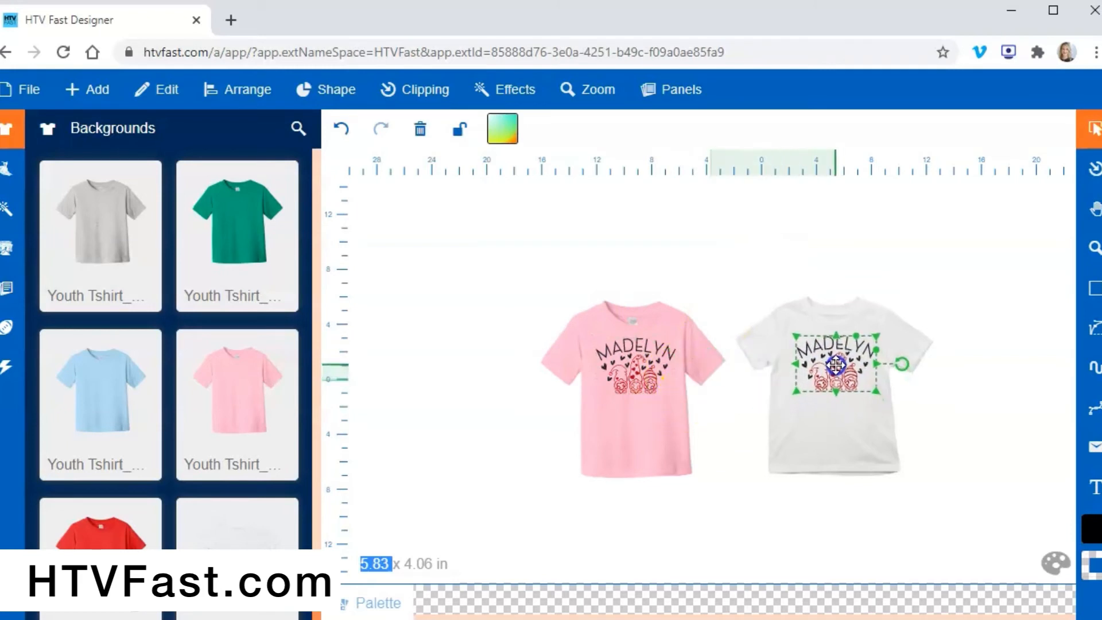
pyautogui.click(1094, 248)
pyautogui.moveTo(492, 241); pyautogui.dragTo(1001, 535)
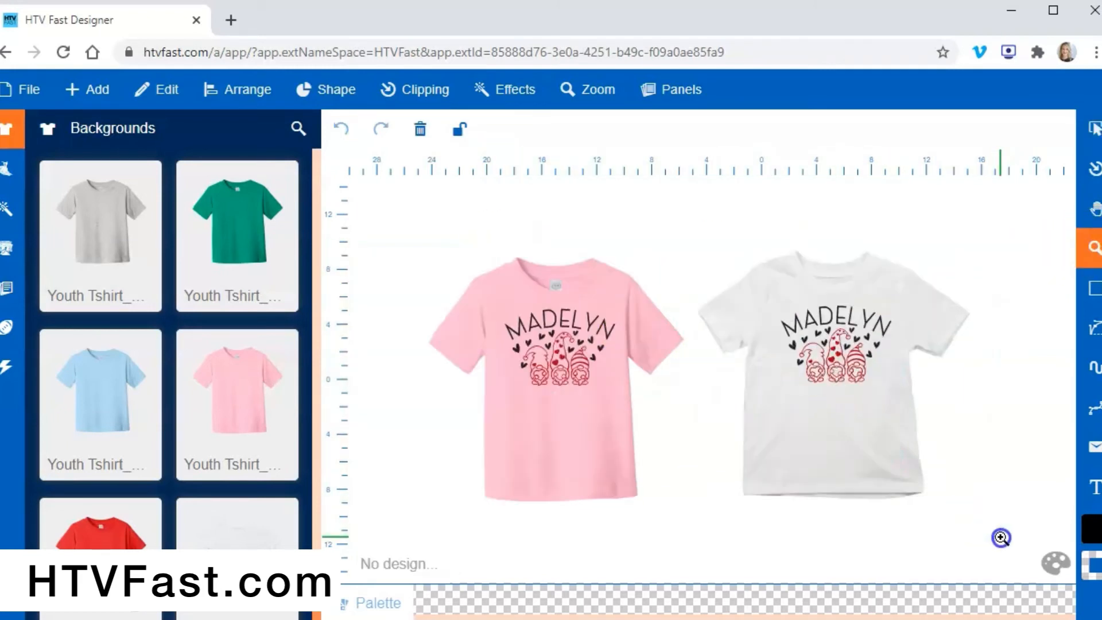
pyautogui.moveTo(393, 203); pyautogui.dragTo(1051, 589)
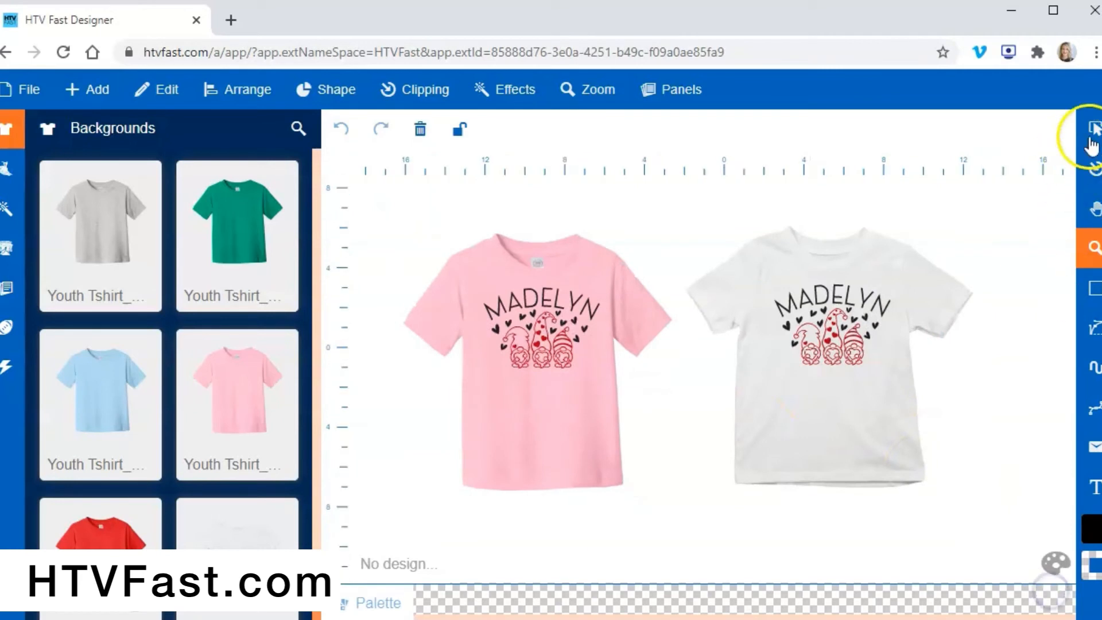
# Nudge each gnome design until it sits centred on the chest of its shirt
pyautogui.click(1094, 132)
pyautogui.click(979, 407)
pyautogui.moveTo(979, 407); pyautogui.dragTo(751, 260)
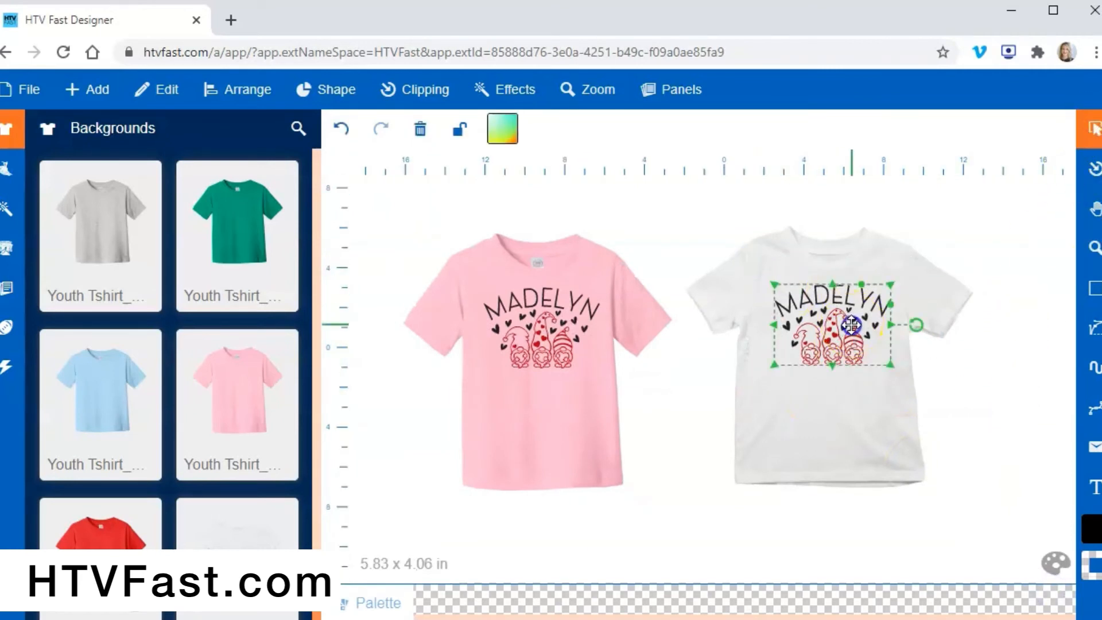
pyautogui.moveTo(851, 325); pyautogui.dragTo(850, 325)
pyautogui.click(556, 349)
pyautogui.moveTo(656, 553); pyautogui.dragTo(394, 279)
pyautogui.click(957, 390)
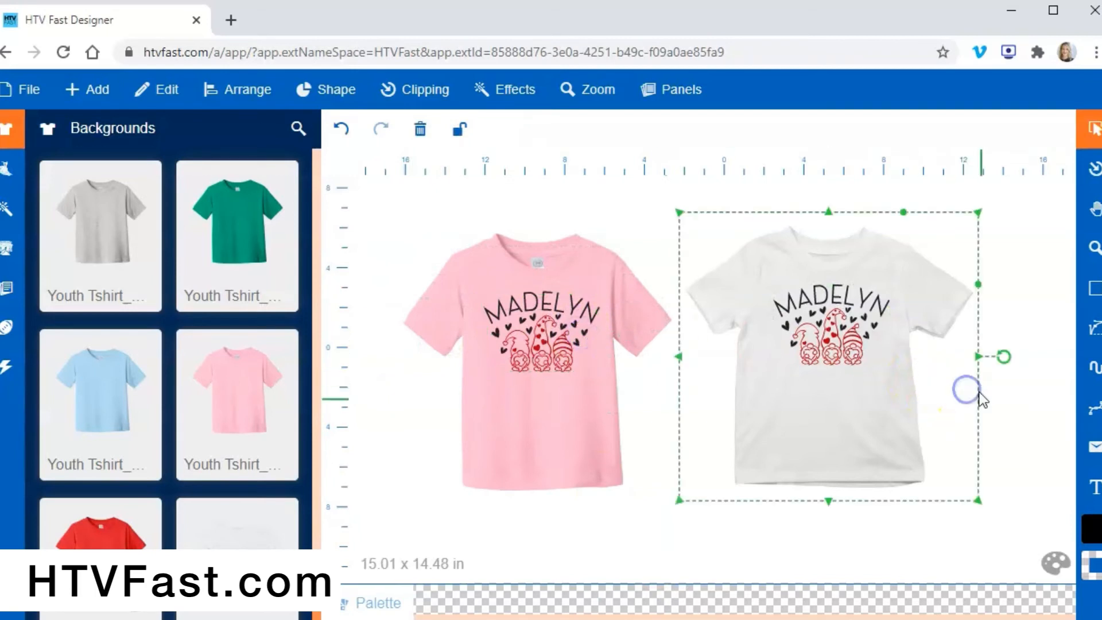
pyautogui.click(991, 545)
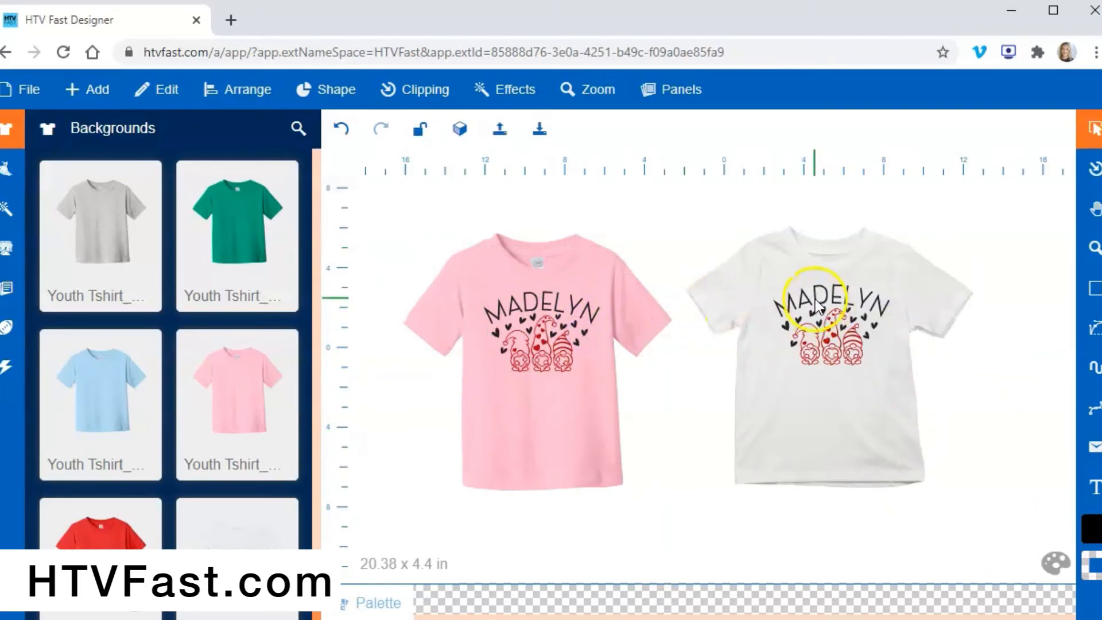
# Add the Wood-Vintage background, position it over the middle of both shirts and send it to the back
pyautogui.scroll(-5, 217, 485)
pyautogui.scroll(5, 218, 485)
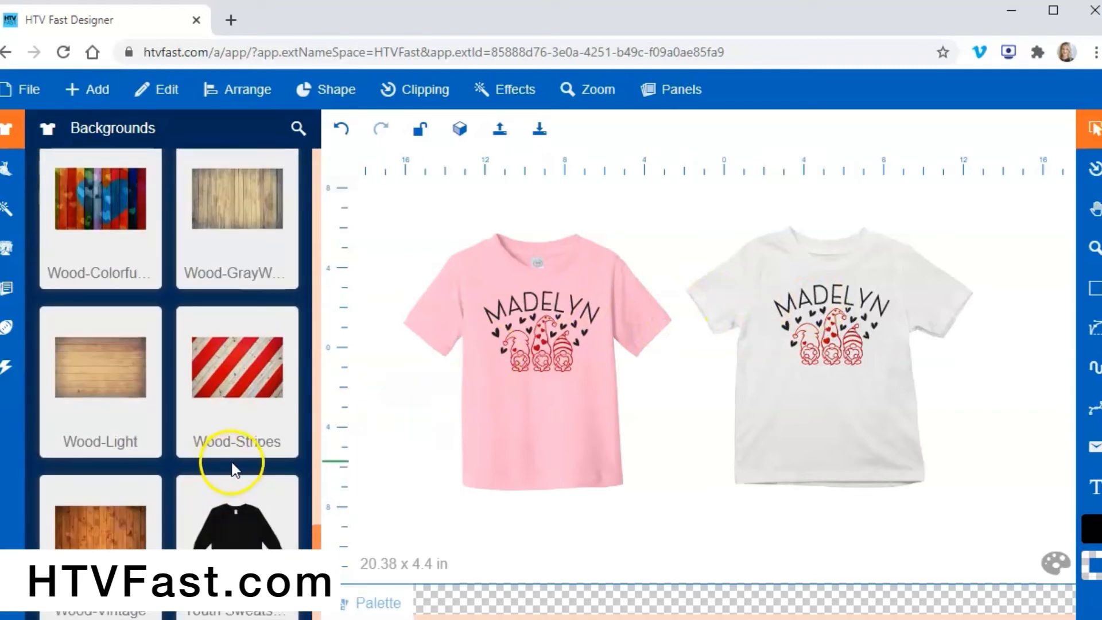
pyautogui.click(111, 538)
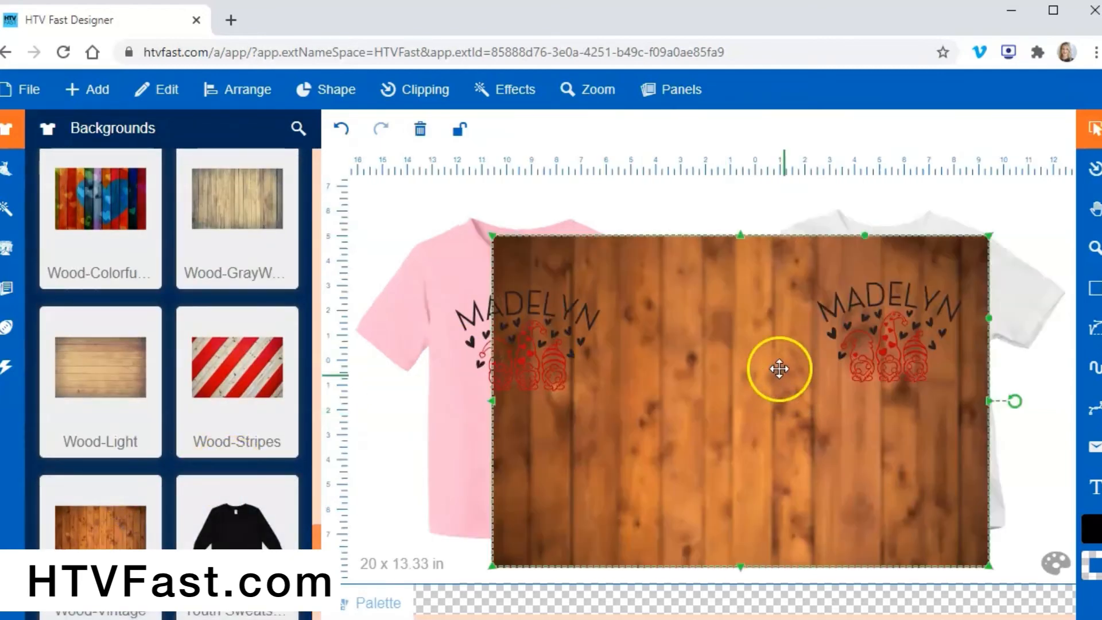
pyautogui.moveTo(782, 458); pyautogui.dragTo(759, 442)
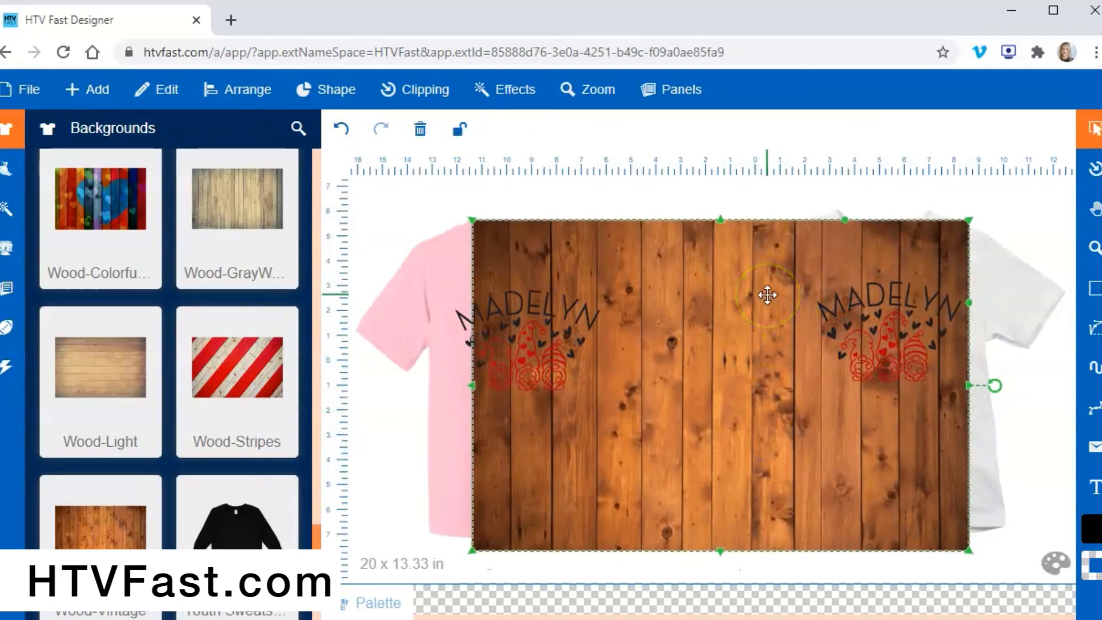
pyautogui.click(476, 278)
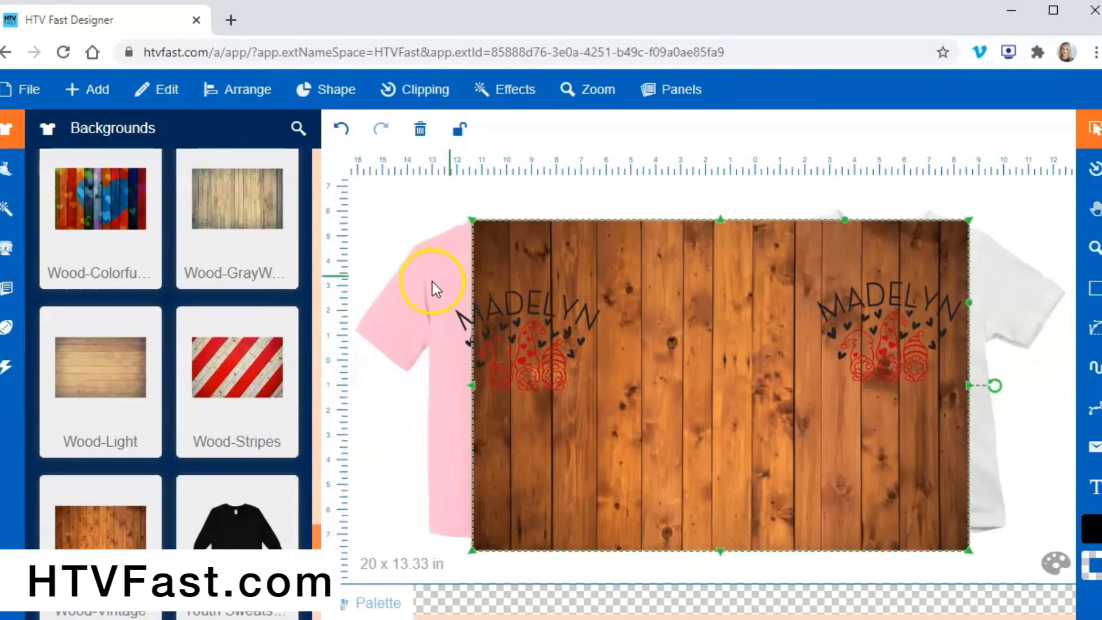
pyautogui.rightClick(721, 261)
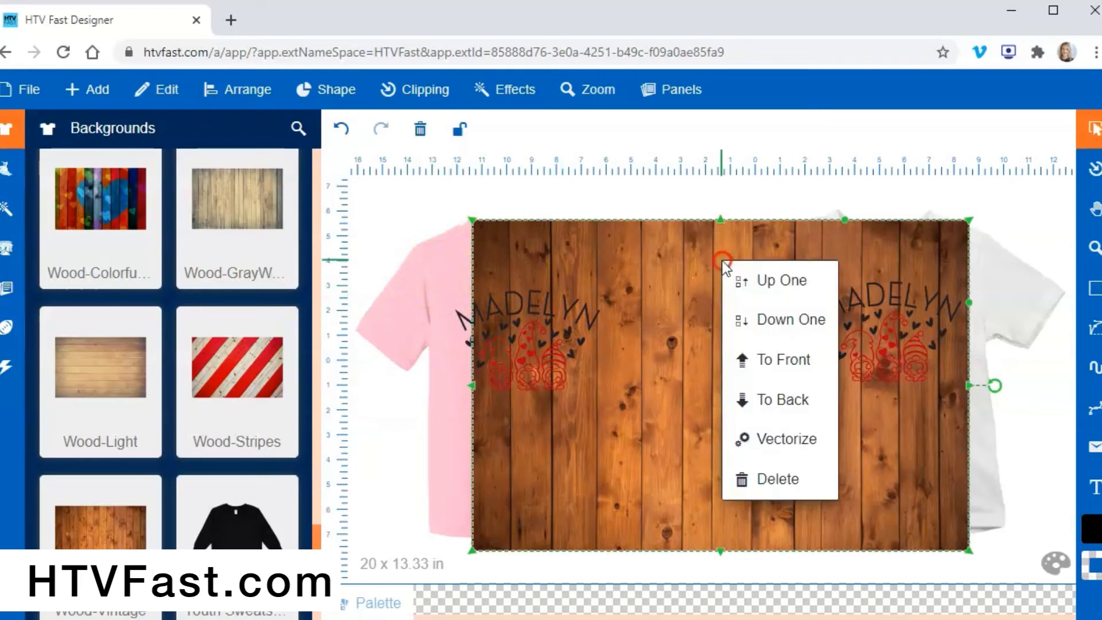
pyautogui.click(797, 400)
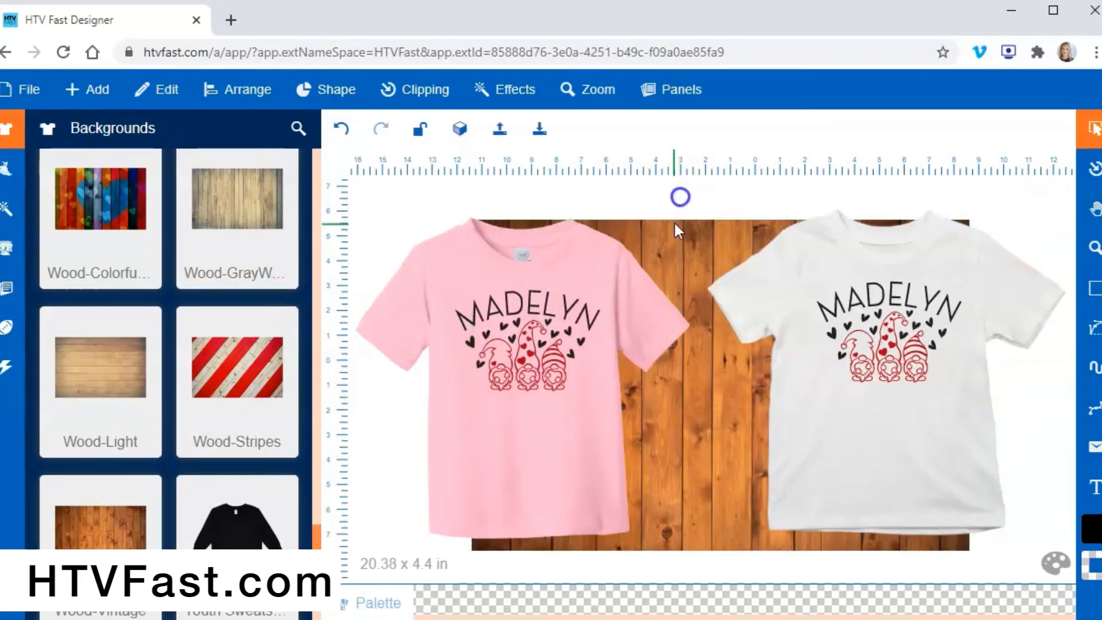
pyautogui.click(455, 218)
pyautogui.click(1093, 247)
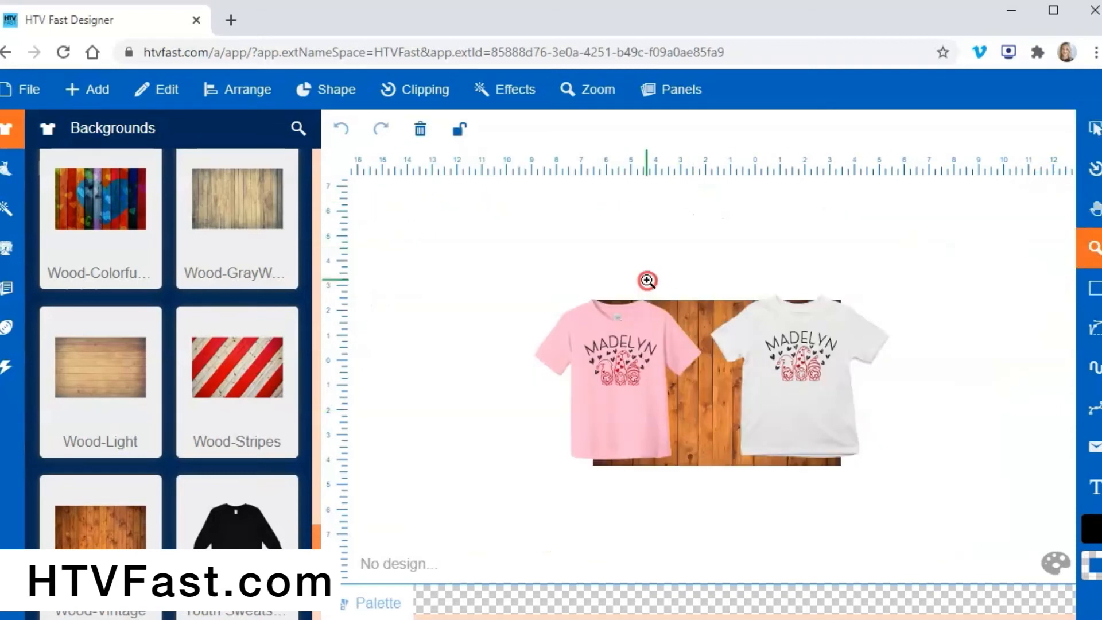
pyautogui.click(728, 464)
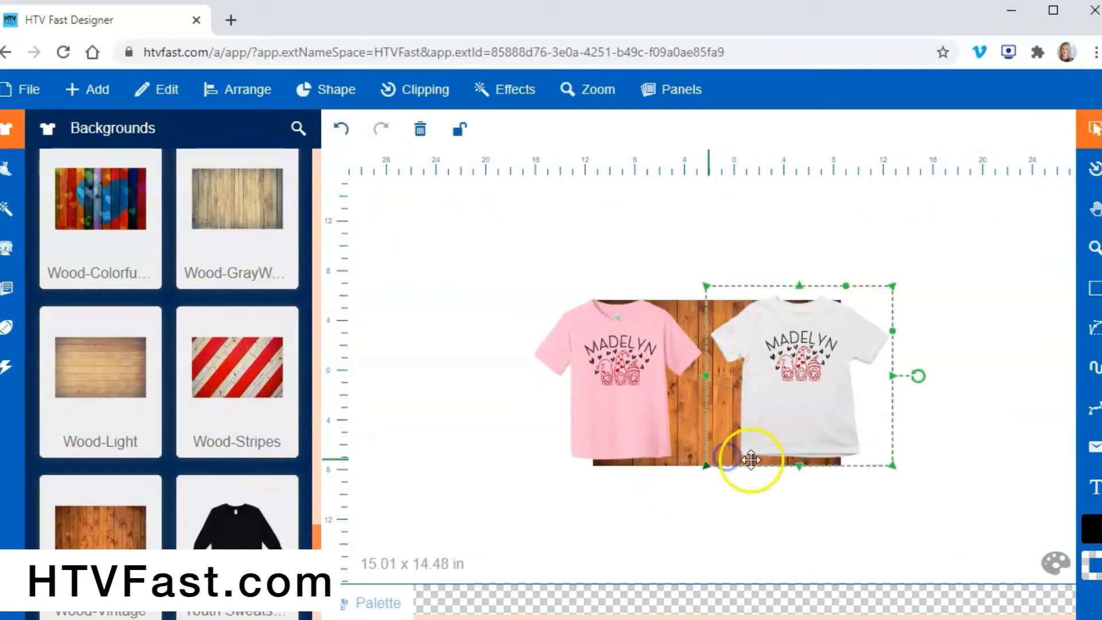
pyautogui.click(681, 460)
pyautogui.click(718, 466)
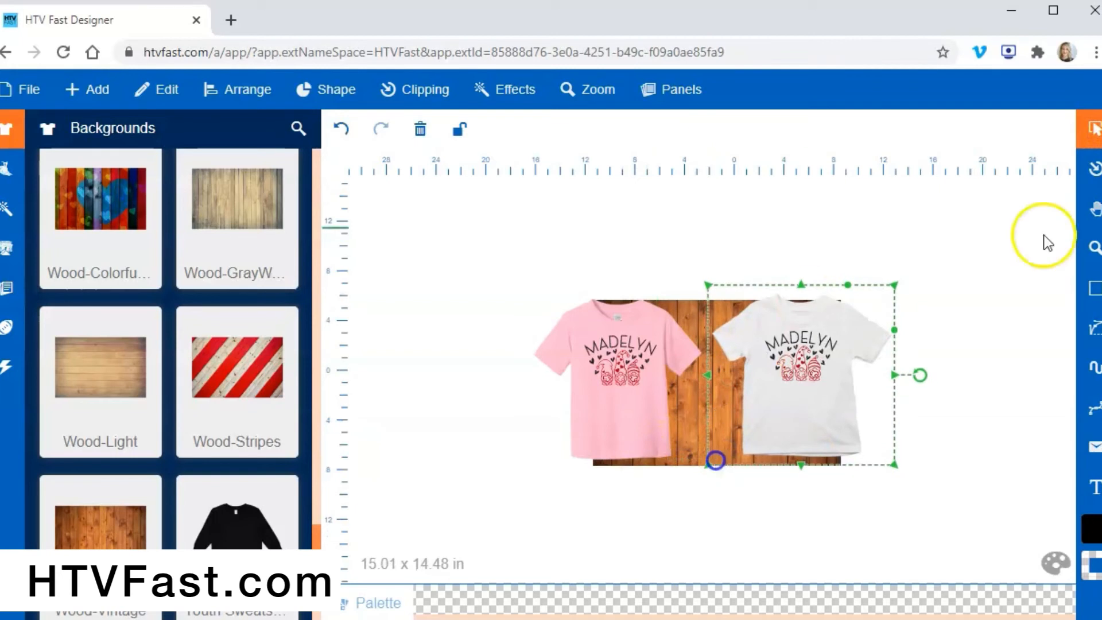
pyautogui.click(343, 129)
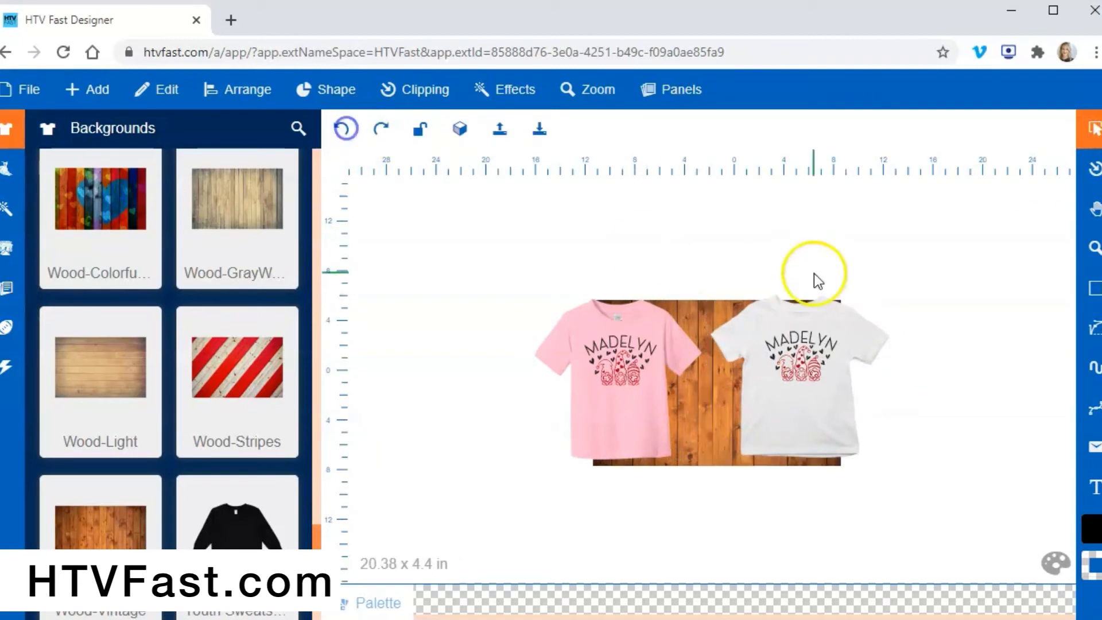
# Scale the shirts, designs and wood background together to about 20.59 × 10.31 in, move them down and right, and undo the last move
pyautogui.click(709, 304)
pyautogui.moveTo(469, 258); pyautogui.dragTo(782, 420)
pyautogui.keyDown('shift'); pyautogui.click(856, 438); pyautogui.keyUp('shift')
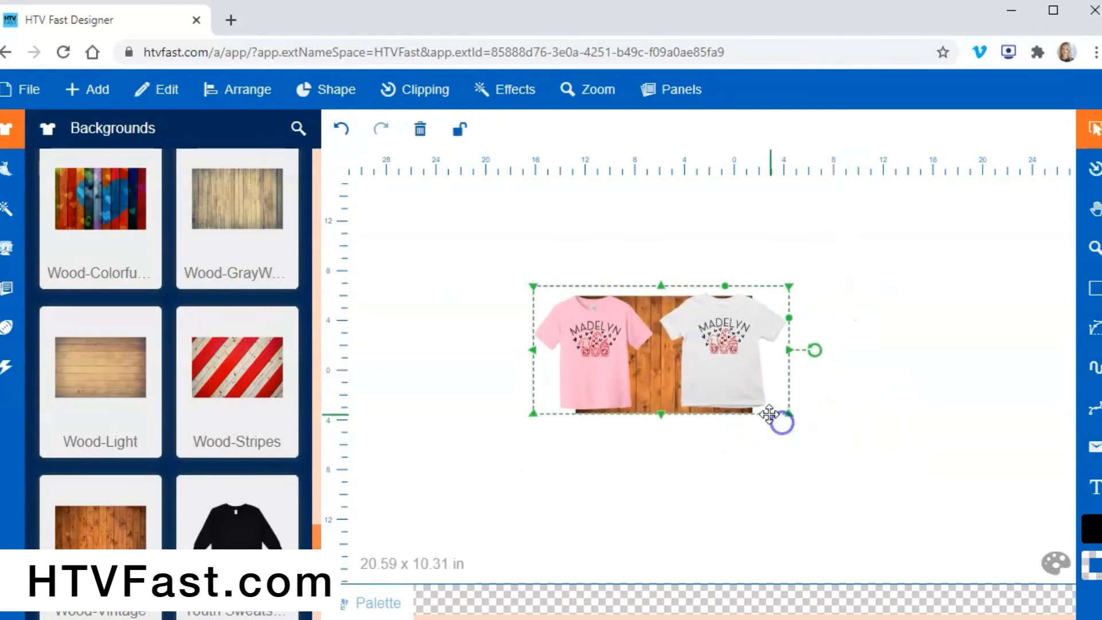
pyautogui.moveTo(730, 374); pyautogui.dragTo(813, 427)
pyautogui.click(725, 359)
pyautogui.hotkey('ctrl', 'z')
pyautogui.click(715, 312)
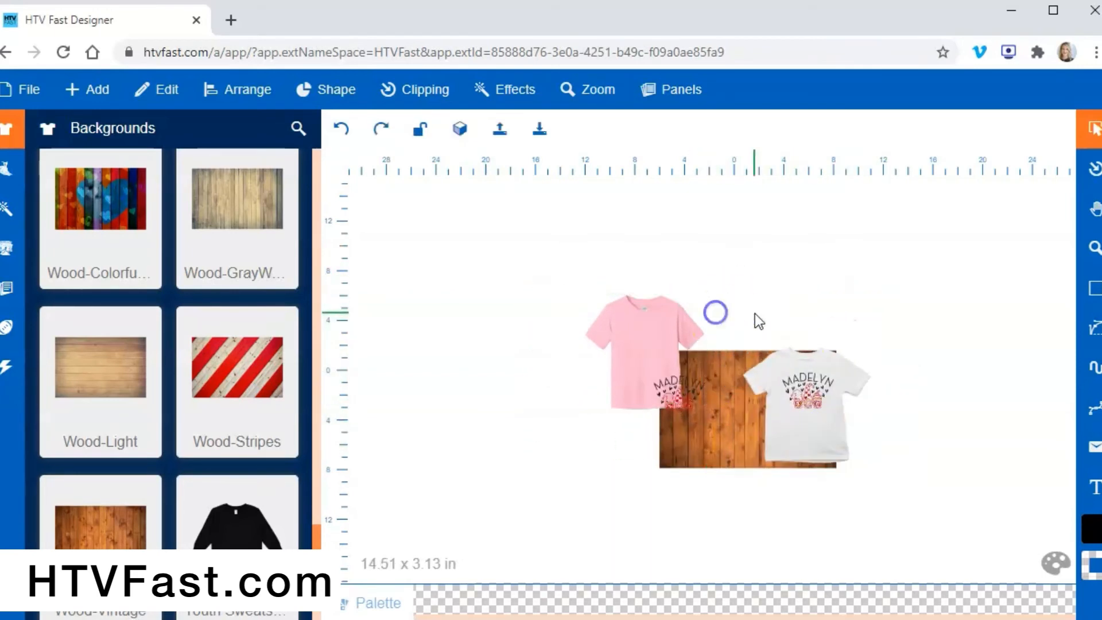
# Enlarge the wood background to about 26.46 × 17.64 in and move it up behind the shirts
pyautogui.click(701, 464)
pyautogui.moveTo(659, 469); pyautogui.dragTo(508, 570)
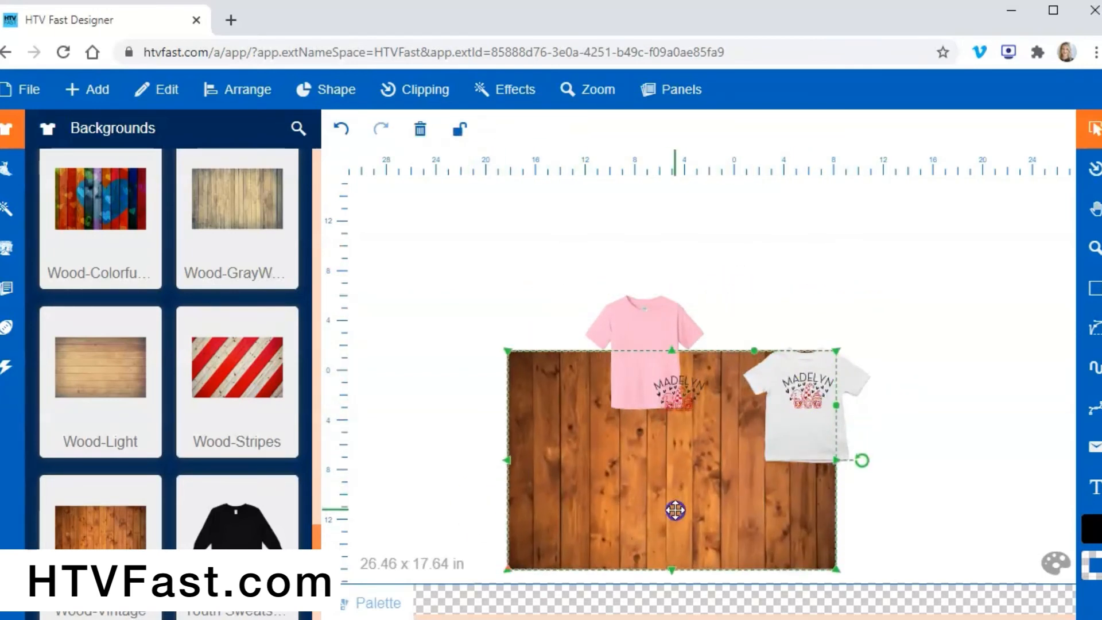
pyautogui.moveTo(676, 510); pyautogui.dragTo(681, 459)
pyautogui.moveTo(622, 264); pyautogui.dragTo(732, 453)
pyautogui.moveTo(678, 411)
pyautogui.mouseDown()
pyautogui.moveTo(656, 386)
pyautogui.moveTo(686, 398)
pyautogui.mouseUp()
pyautogui.hotkey('ctrl', 'z')
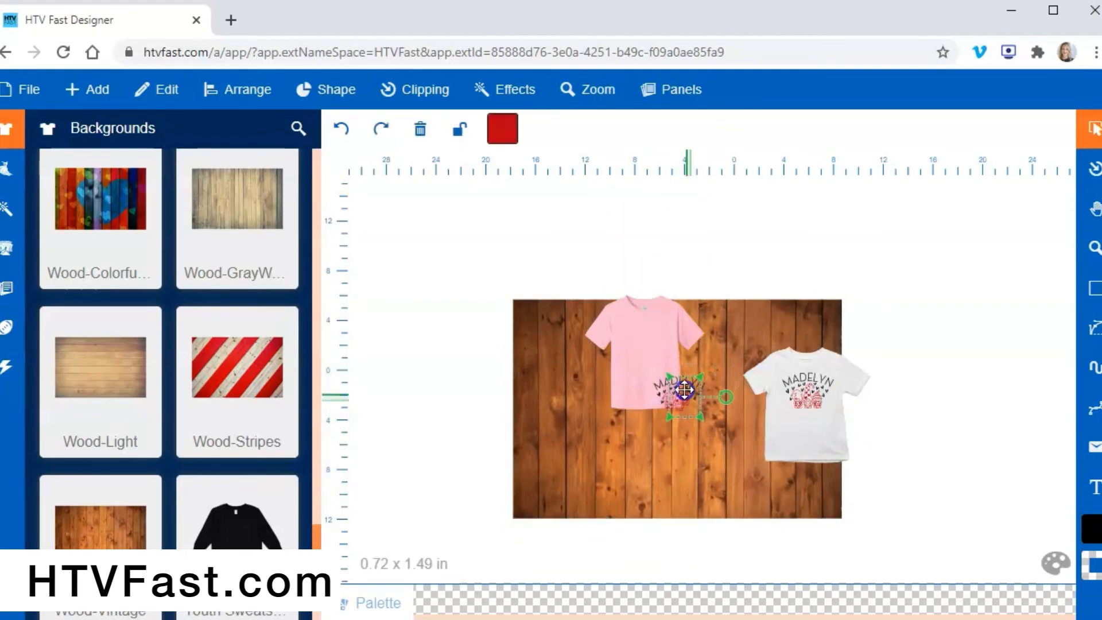
pyautogui.hotkey('ctrl', 'z')
# Move the loose gnome design back onto the pink shirt's chest, then move shirt and design together onto the wood's left half
pyautogui.click(652, 229)
pyautogui.moveTo(585, 218); pyautogui.dragTo(750, 469)
pyautogui.moveTo(663, 402); pyautogui.dragTo(642, 339)
pyautogui.click(607, 266)
pyautogui.click(644, 340)
pyautogui.click(638, 256)
pyautogui.moveTo(544, 259); pyautogui.dragTo(754, 496)
pyautogui.moveTo(659, 367); pyautogui.dragTo(622, 428)
# Move the white shirt with its gnome design onto the wood's right half, level with the pink shirt
pyautogui.click(674, 215)
pyautogui.moveTo(695, 240); pyautogui.dragTo(922, 506)
pyautogui.moveTo(822, 416); pyautogui.dragTo(750, 425)
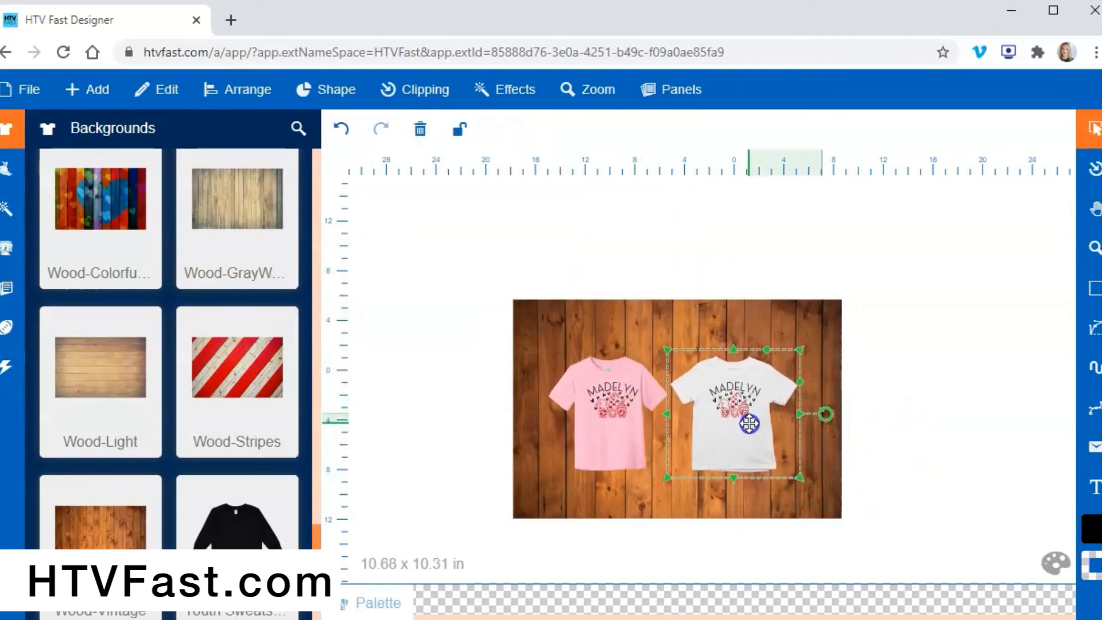
pyautogui.click(910, 404)
# Scale the wood background down to about 23.06 × 15.38 in and centre it behind the two shirts
pyautogui.click(839, 504)
pyautogui.moveTo(842, 301); pyautogui.dragTo(809, 327)
pyautogui.click(1095, 246)
pyautogui.moveTo(643, 303); pyautogui.dragTo(756, 435)
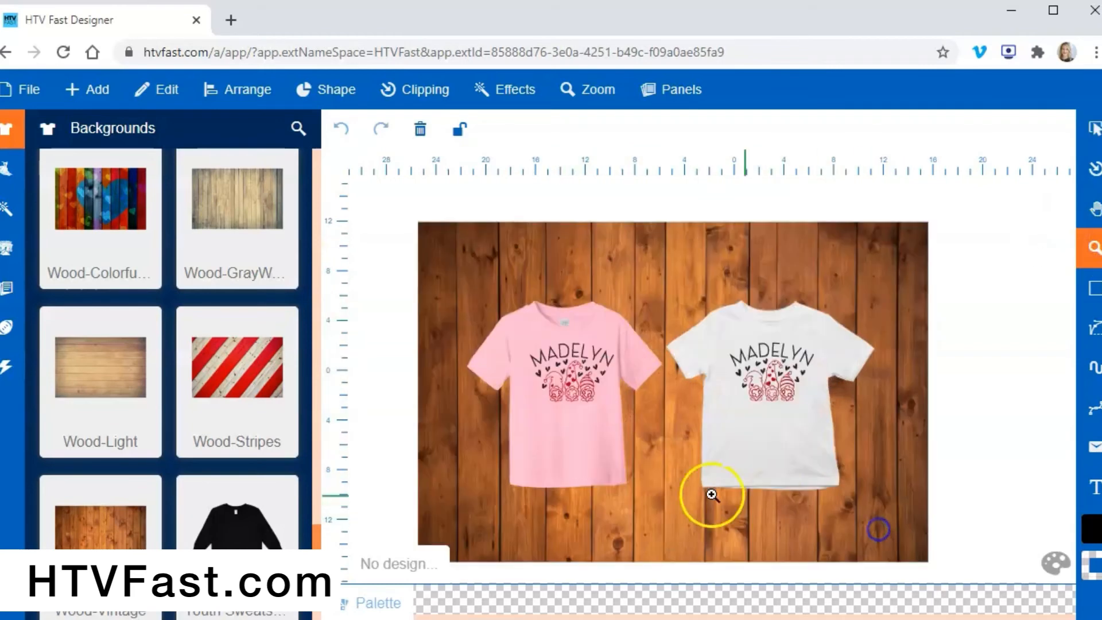
pyautogui.moveTo(452, 244); pyautogui.dragTo(929, 552)
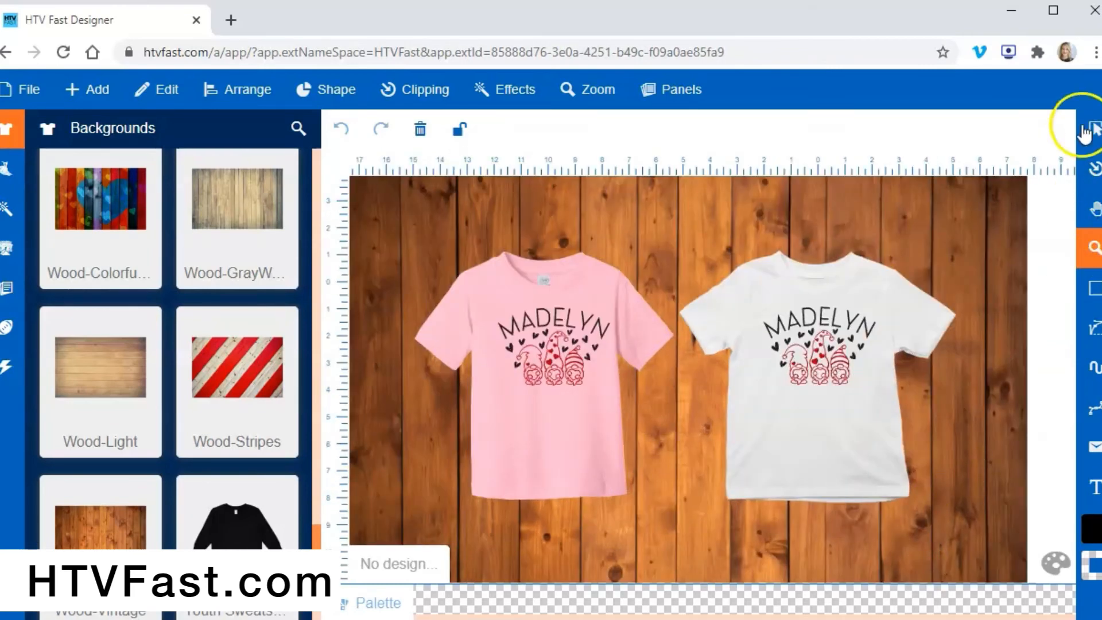
pyautogui.click(1093, 127)
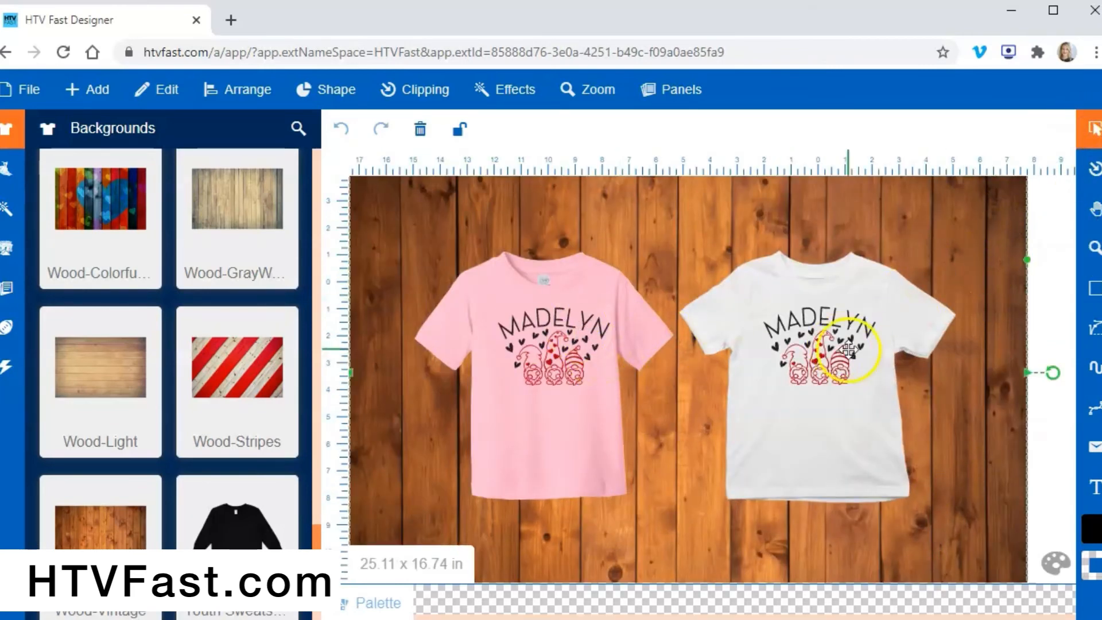
pyautogui.click(1046, 508)
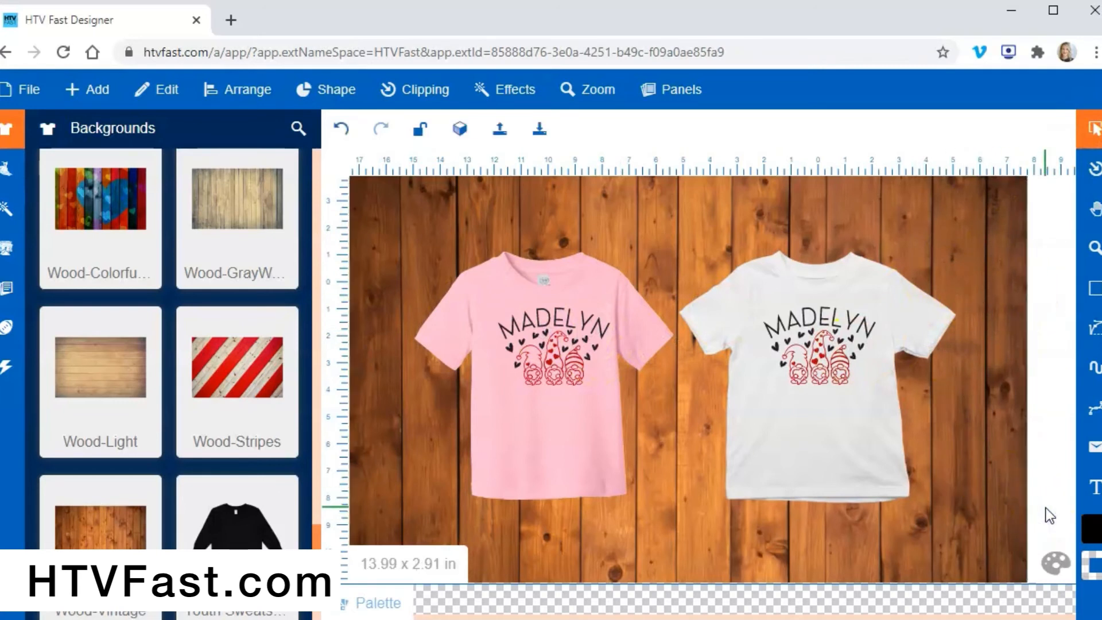
pyautogui.click(1008, 511)
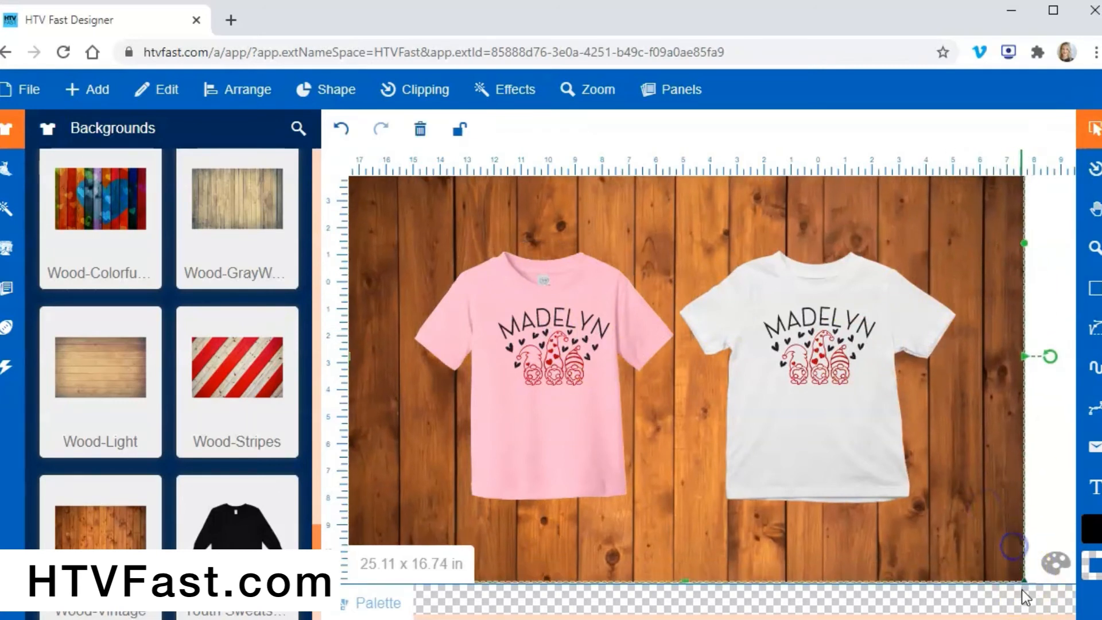
pyautogui.moveTo(1023, 581); pyautogui.dragTo(976, 573)
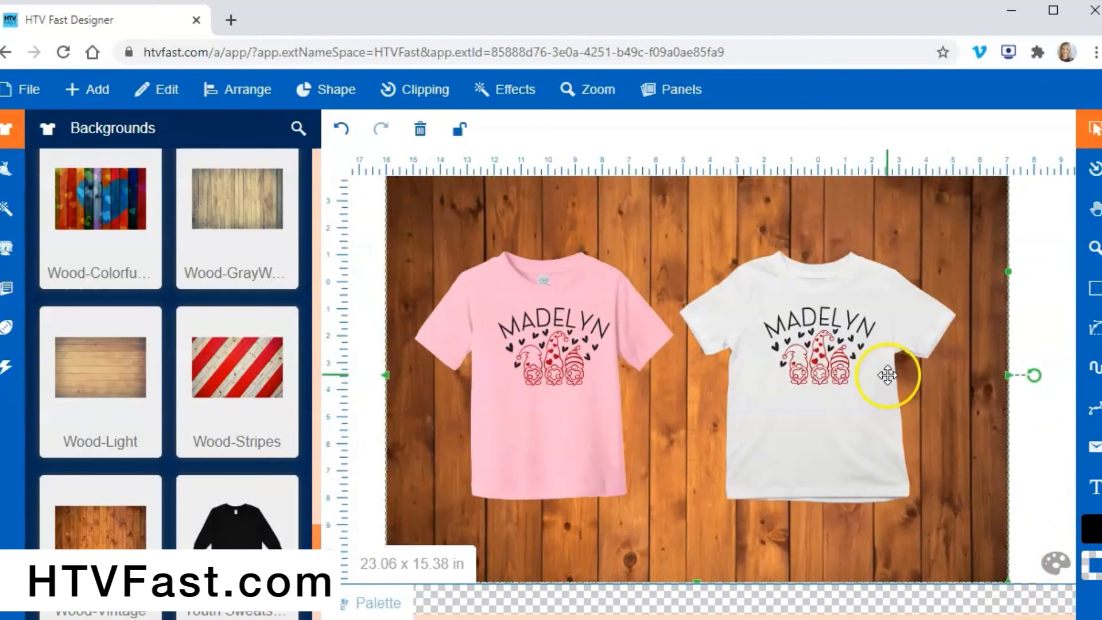
# Open the export settings for the mockup, review the available file types and leave without exporting
pyautogui.click(23, 89)
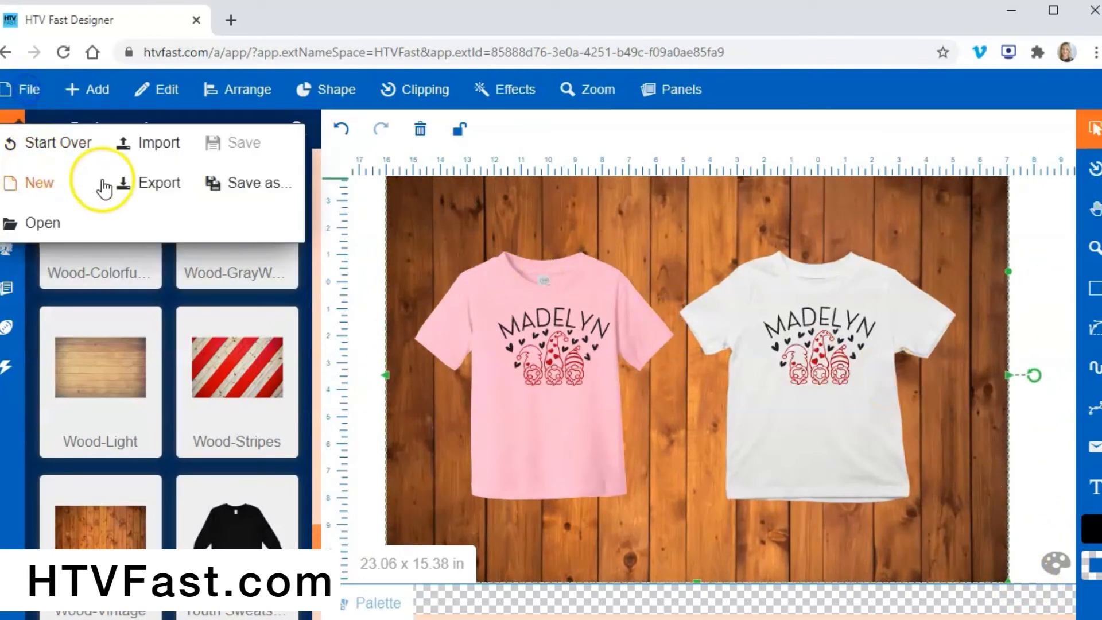
pyautogui.click(152, 182)
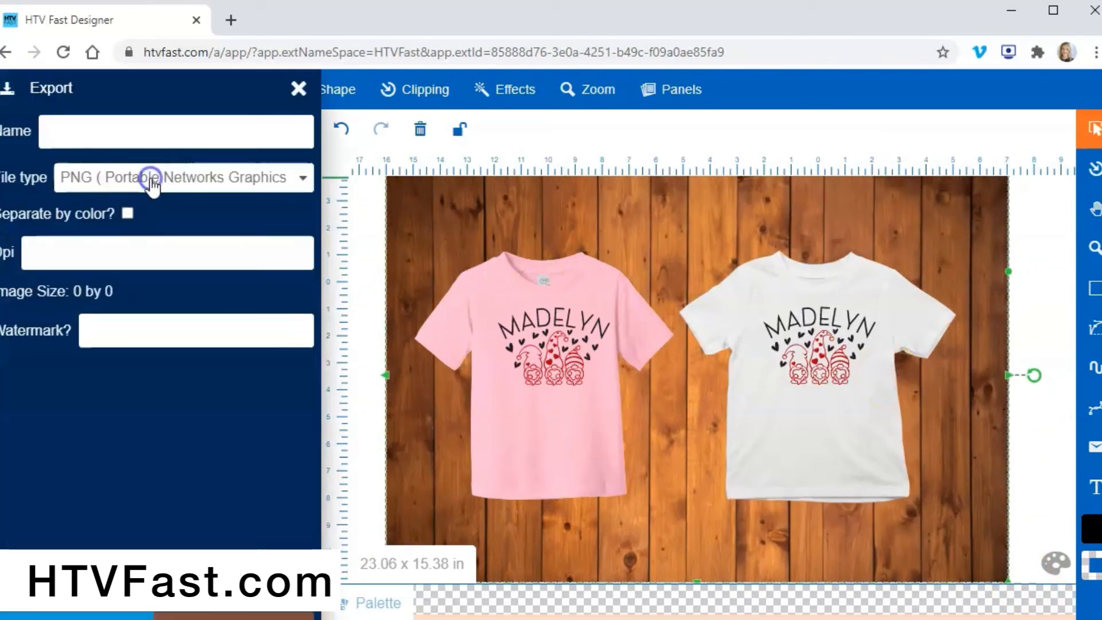
pyautogui.click(273, 181)
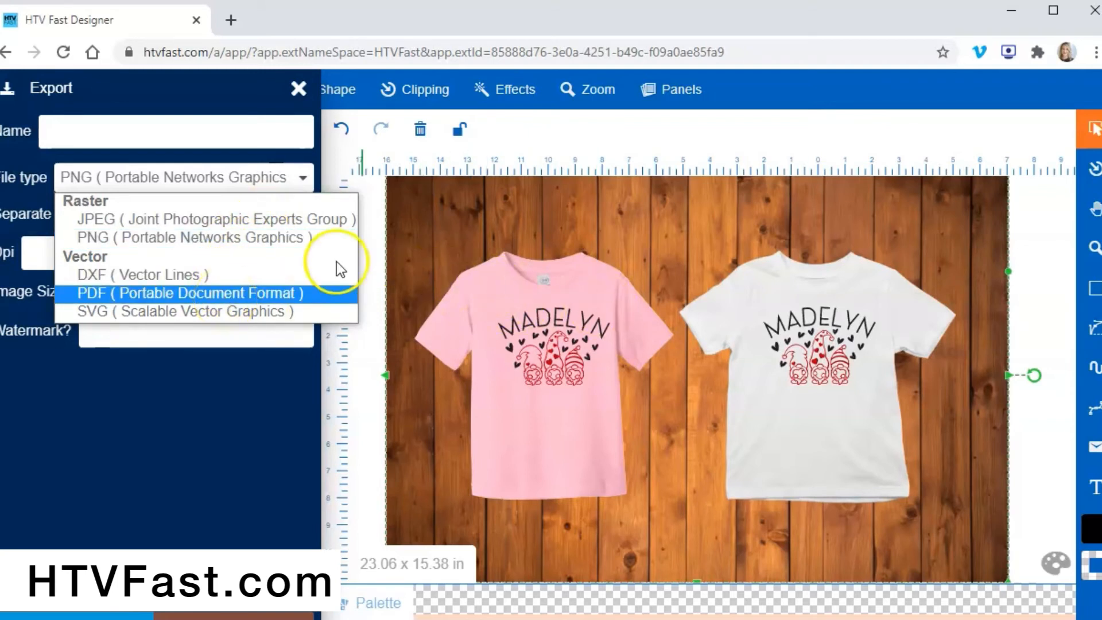
pyautogui.click(600, 214)
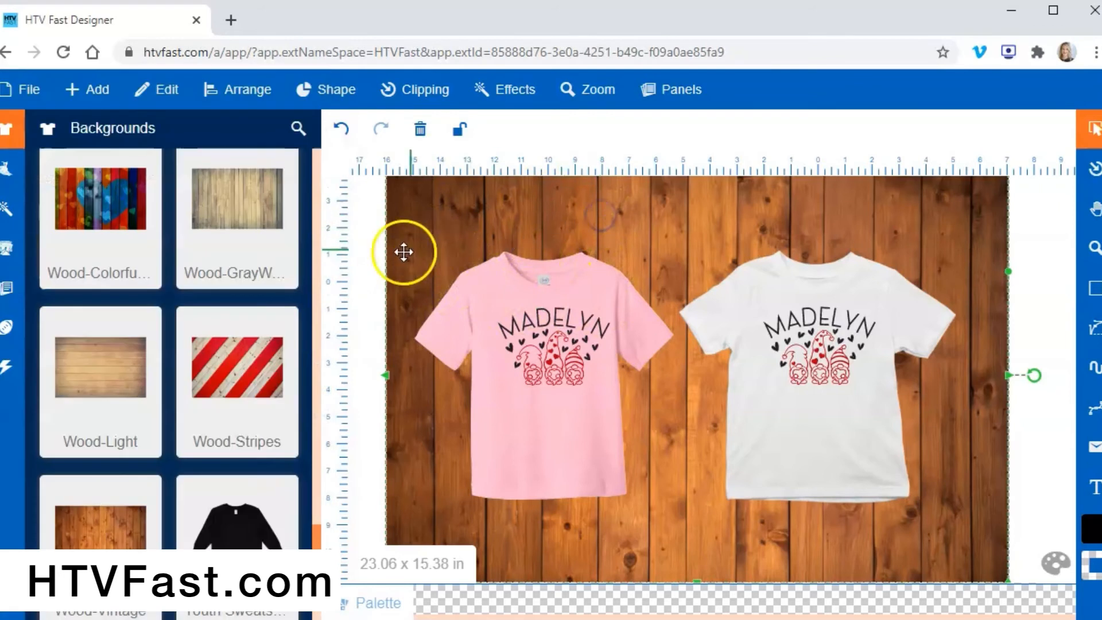
# Nudge the gnome design slightly left on the pink shirt's chest and re-centre the wood background behind the shirts
pyautogui.click(364, 254)
pyautogui.moveTo(389, 235); pyautogui.dragTo(548, 394)
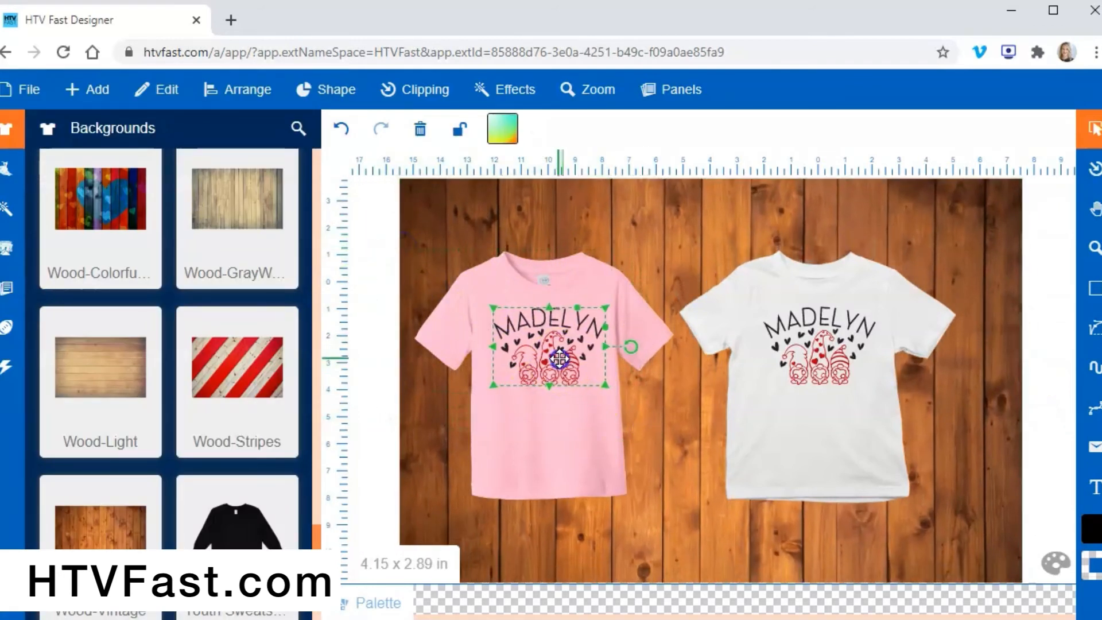
pyautogui.moveTo(741, 234); pyautogui.dragTo(718, 226)
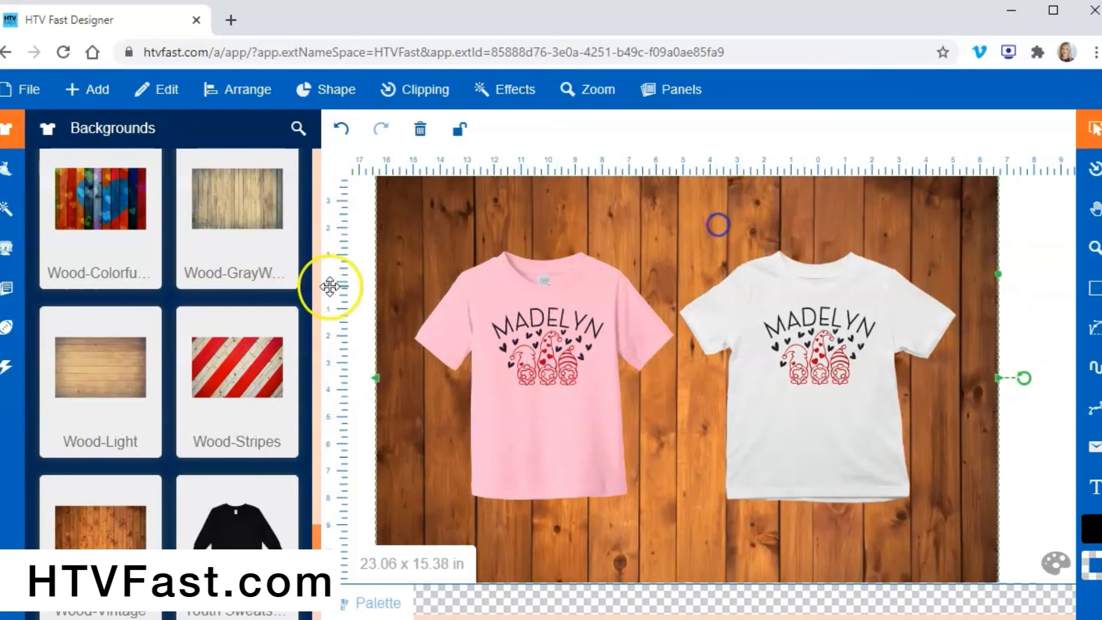
# Add the arrow divider with a small centre heart from the valentine clip art to the mockup
pyautogui.click(73, 97)
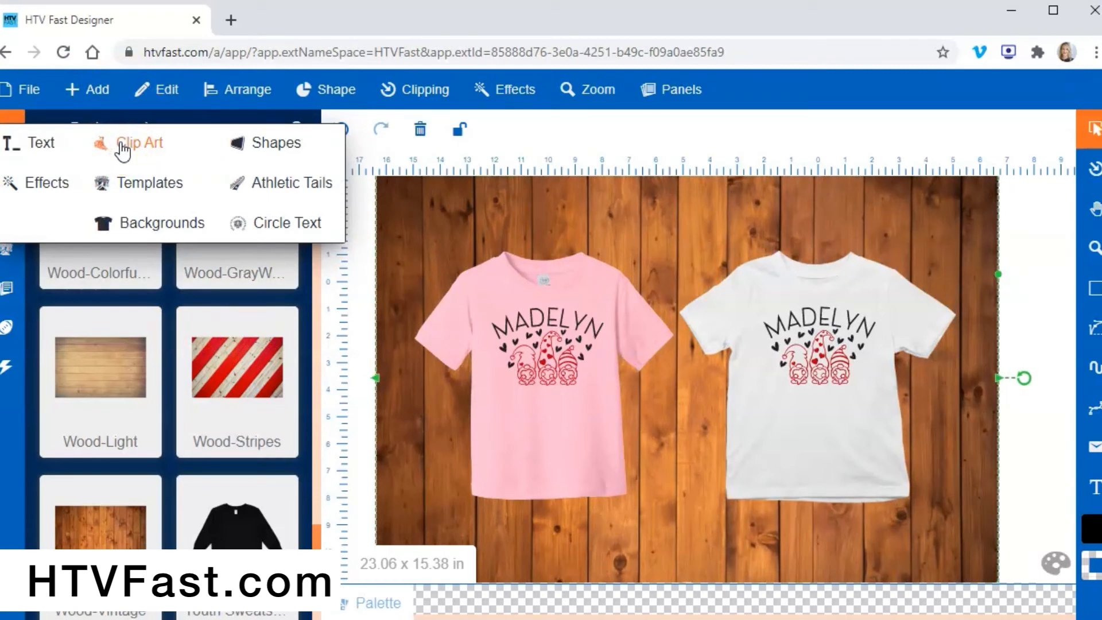
pyautogui.click(35, 98)
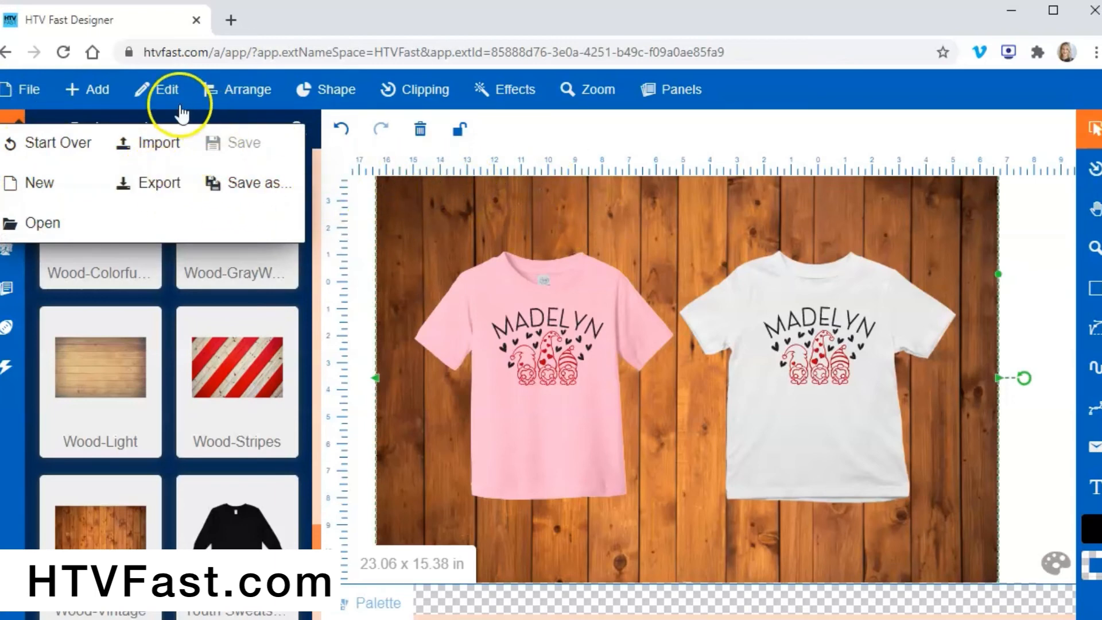
pyautogui.click(92, 90)
pyautogui.click(135, 141)
pyautogui.scroll(-3, 238, 336)
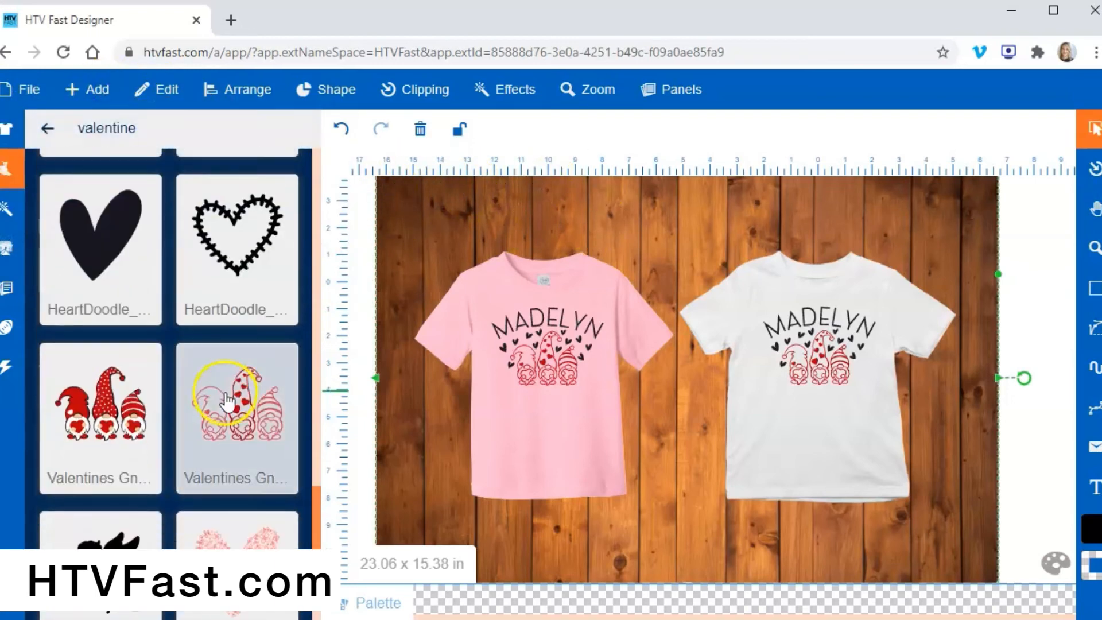
pyautogui.scroll(10, 230, 396)
pyautogui.scroll(8, 228, 400)
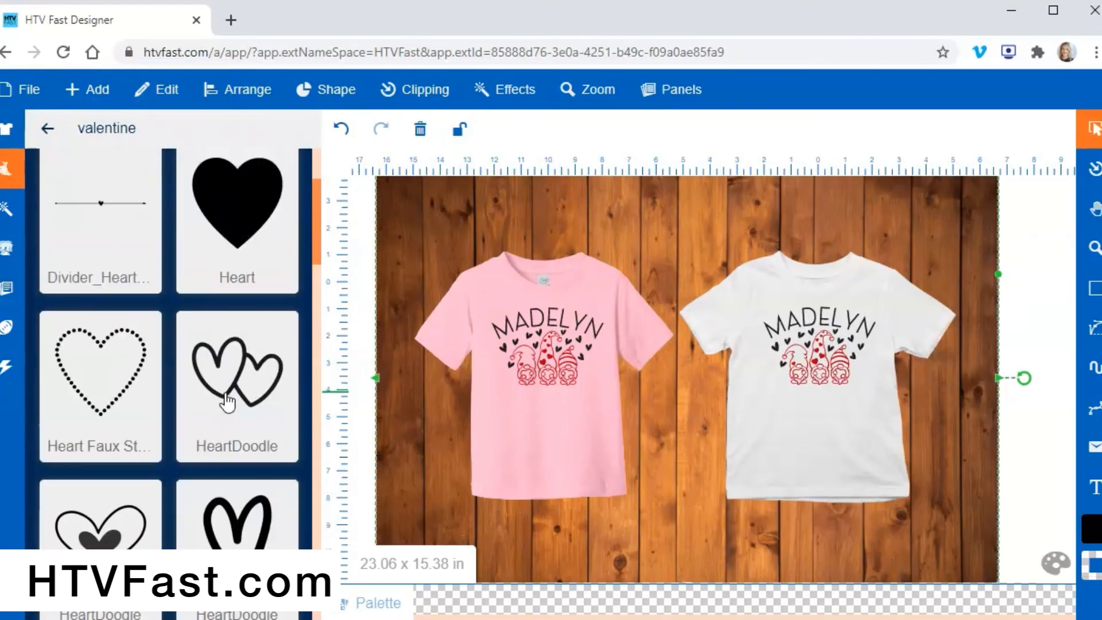
pyautogui.scroll(-1, 172, 345)
pyautogui.click(73, 301)
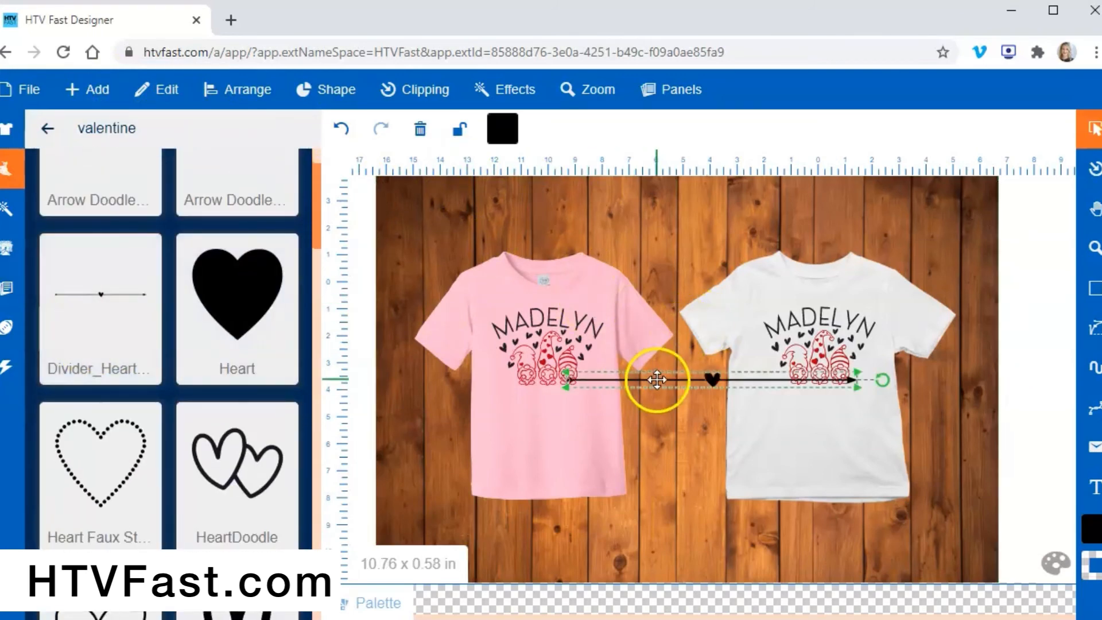
# Move the heart divider onto the wood above the shirts and paste a copy level with it below them
pyautogui.moveTo(654, 379); pyautogui.dragTo(623, 215)
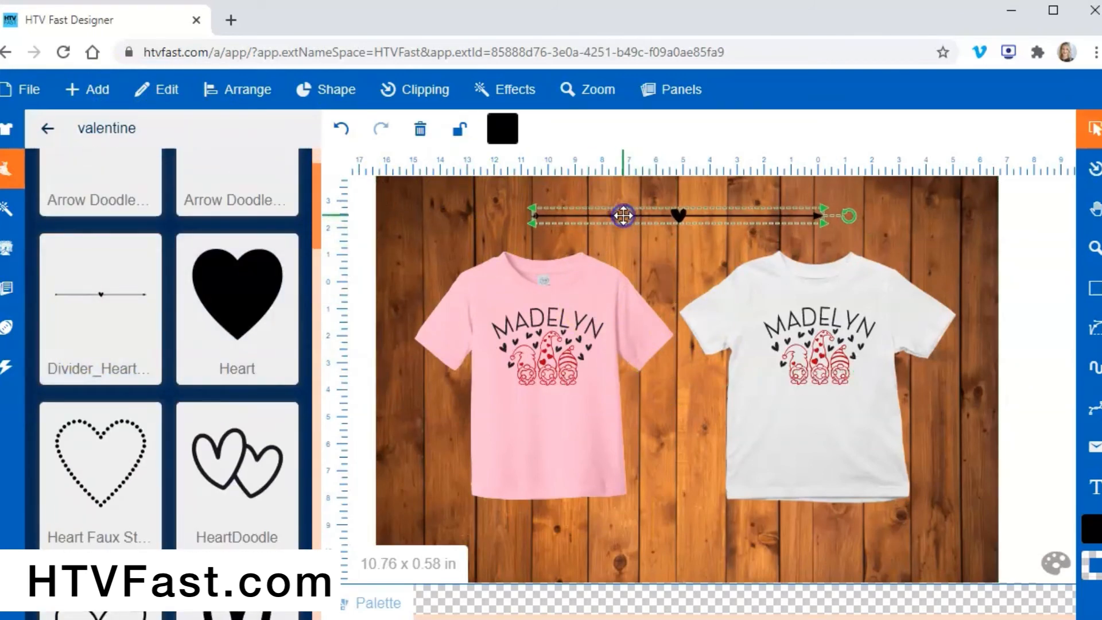
pyautogui.hotkey('ctrl', 'v')
pyautogui.moveTo(684, 375); pyautogui.dragTo(650, 523)
# Recolour both heart dividers white (FFFFFF) with an alpha of 67
pyautogui.keyDown('shift'); pyautogui.click(680, 226); pyautogui.keyUp('shift')
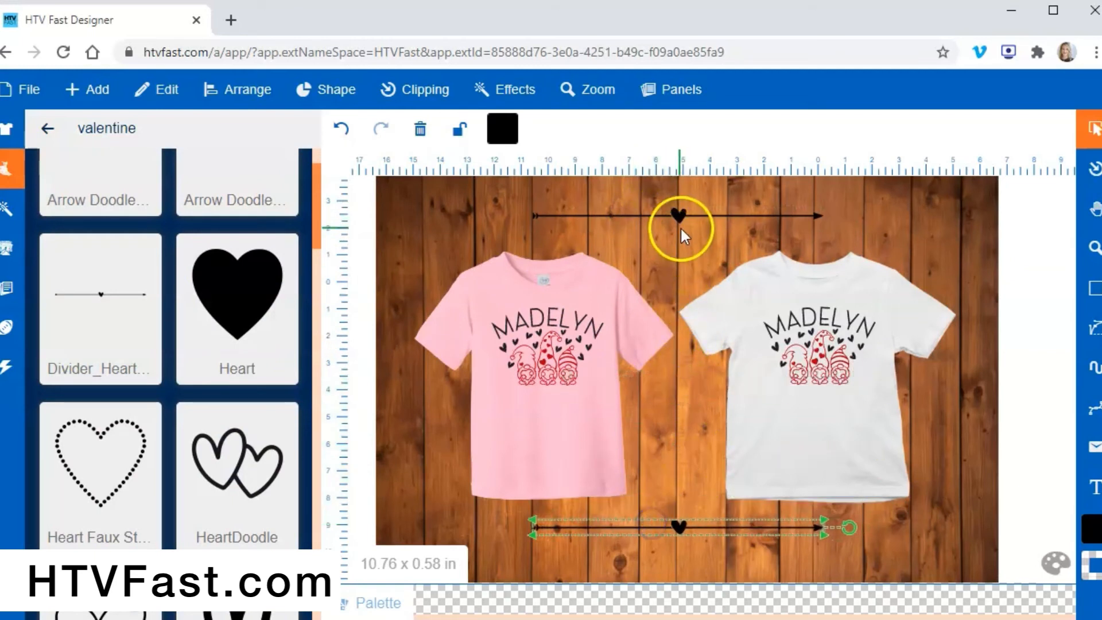
pyautogui.click(503, 128)
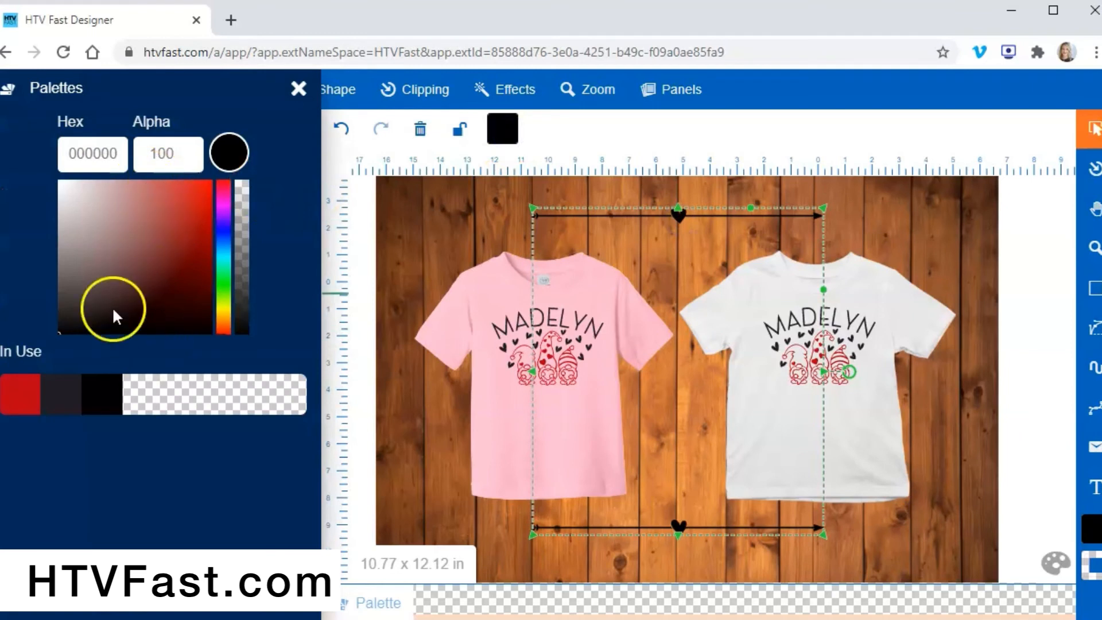
pyautogui.moveTo(111, 308); pyautogui.dragTo(23, 156)
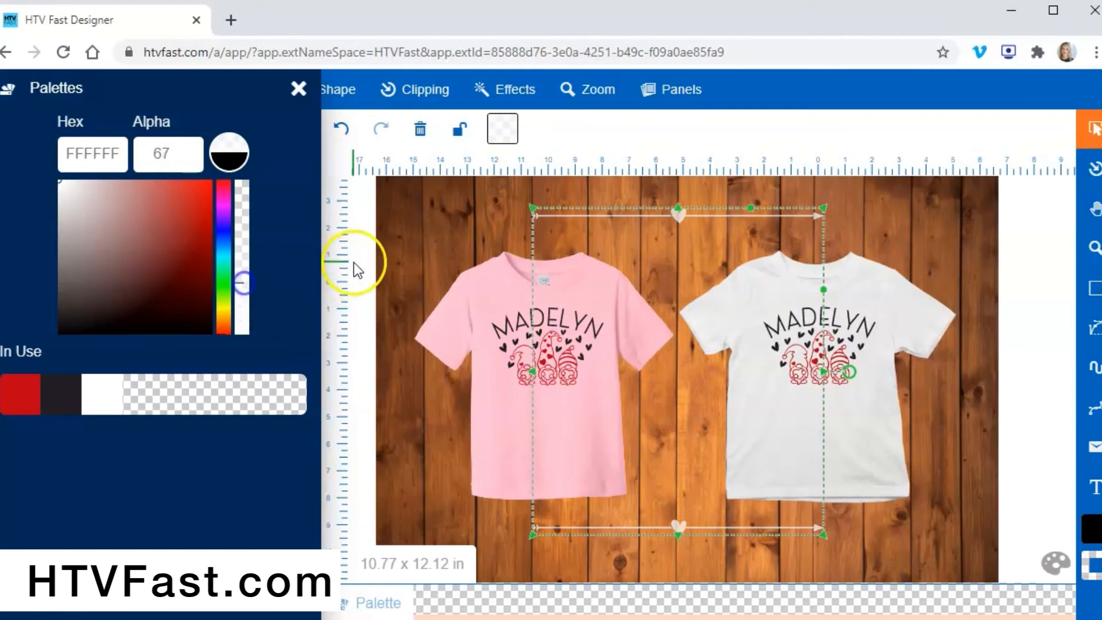
pyautogui.click(395, 230)
pyautogui.click(368, 228)
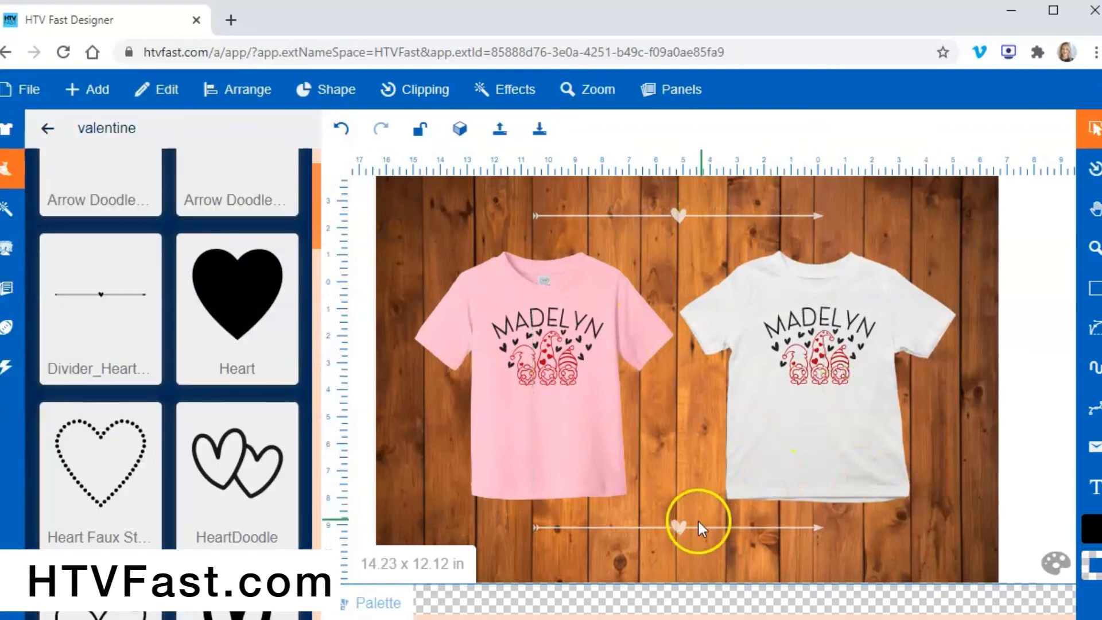
# Crop the wood background's height to about 14.19 in and centre it vertically around the two dividers
pyautogui.click(677, 526)
pyautogui.click(988, 489)
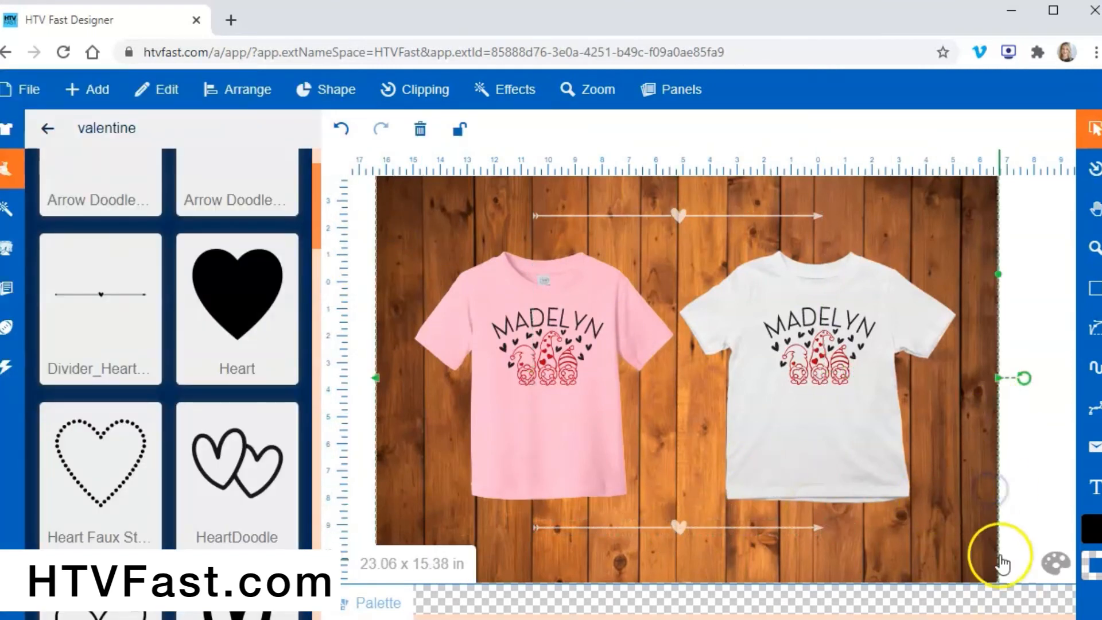
pyautogui.moveTo(691, 201); pyautogui.dragTo(688, 222)
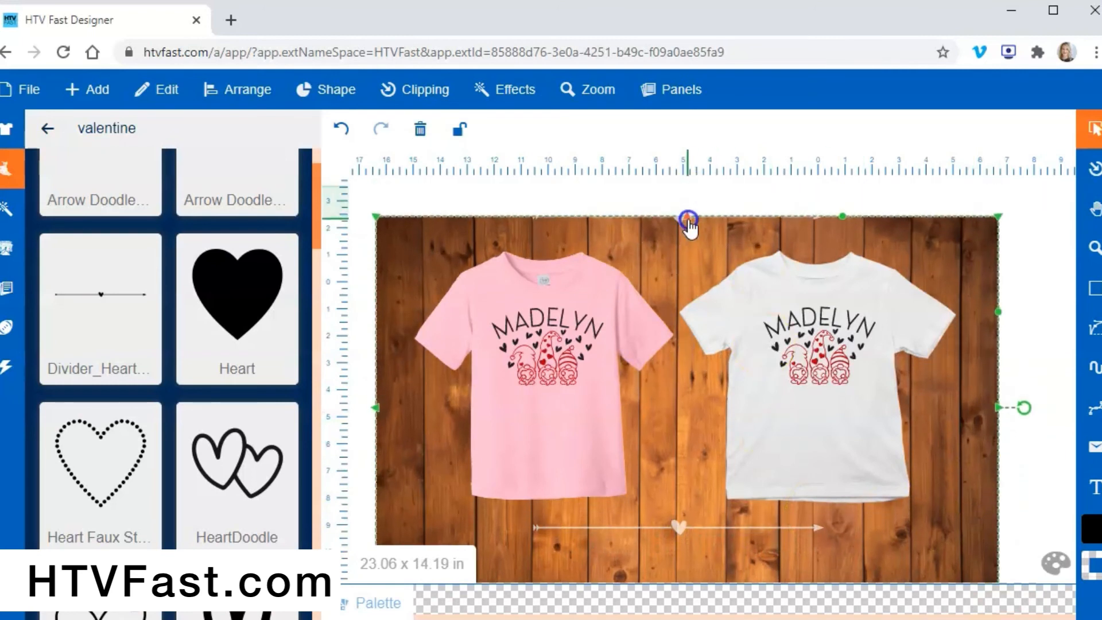
pyautogui.moveTo(959, 539); pyautogui.dragTo(959, 515)
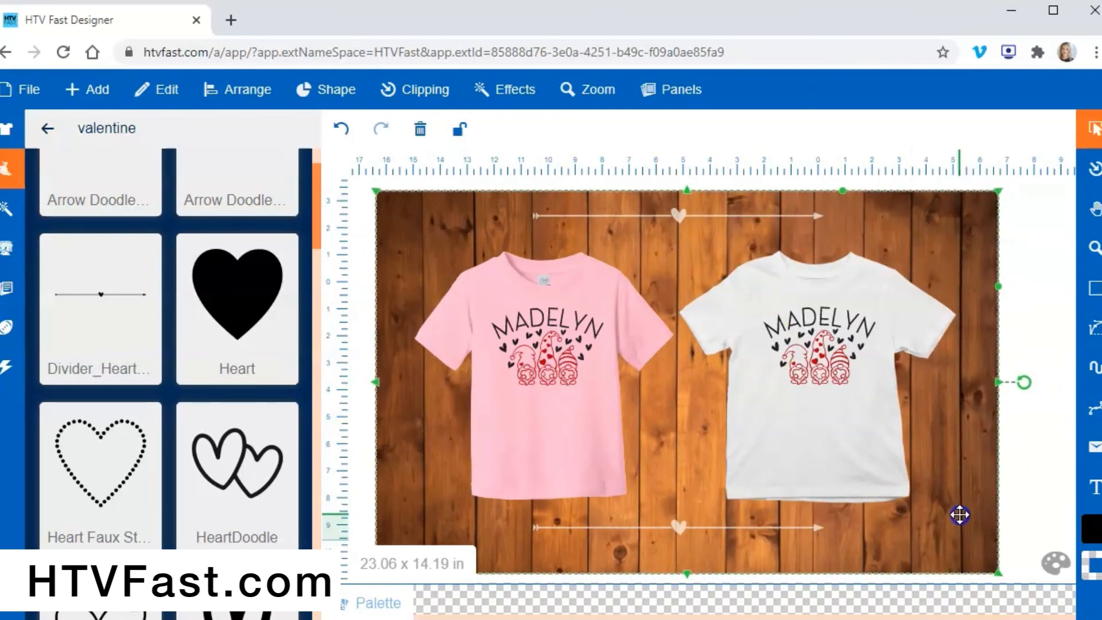
pyautogui.click(1043, 477)
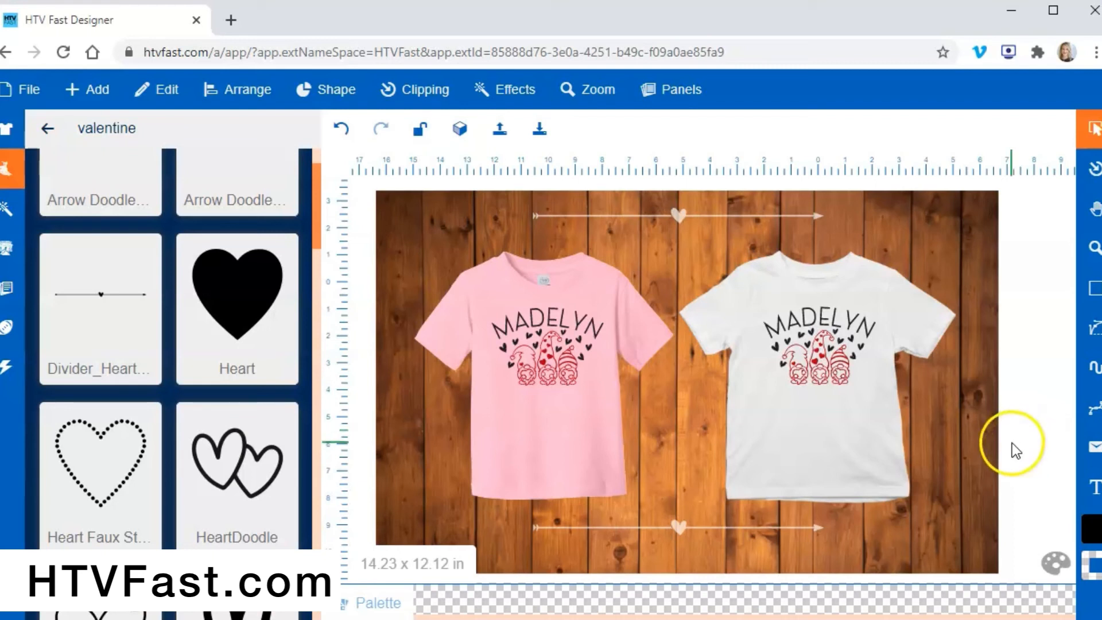
# Delete the wood background and both heart dividers from the mockup
pyautogui.click(975, 453)
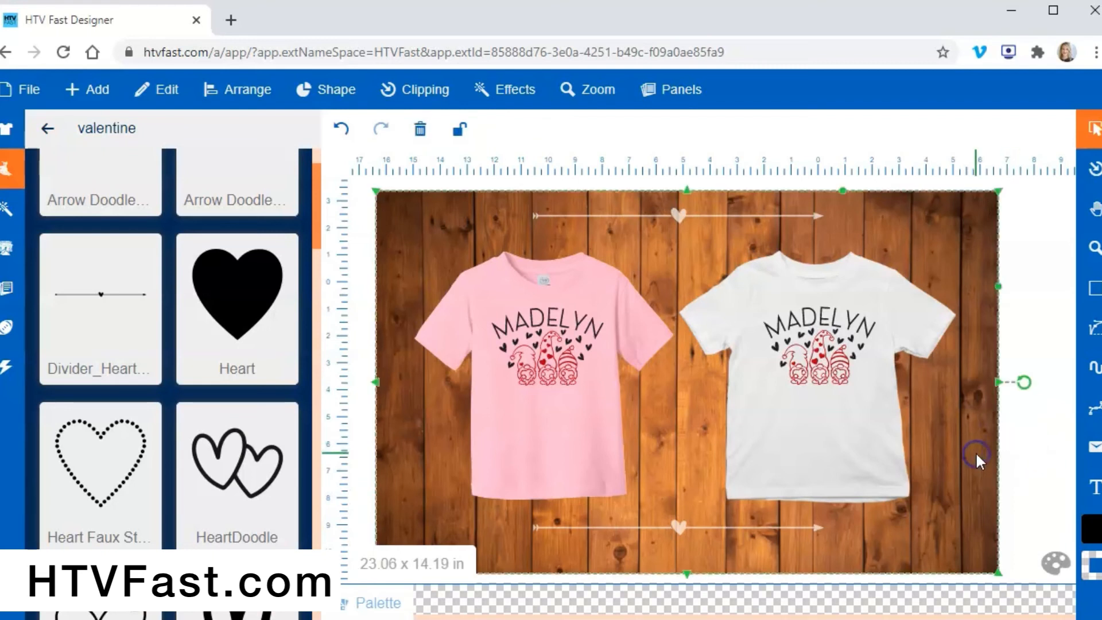
pyautogui.press('Delete')
pyautogui.moveTo(919, 545); pyautogui.dragTo(418, 512)
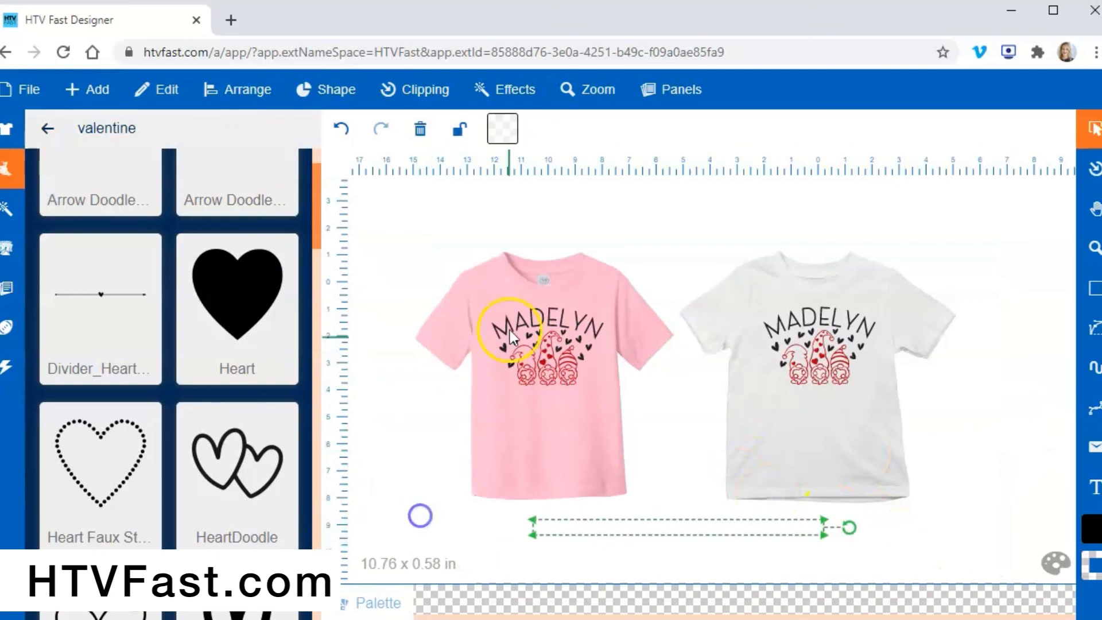
pyautogui.press('Delete')
pyautogui.moveTo(419, 202); pyautogui.dragTo(1009, 230)
pyautogui.press('Delete')
# Delete both shirts and the white shirt's gnome design, then centre and enlarge the remaining design to about 6.24 × 4.34 in
pyautogui.click(883, 431)
pyautogui.press('Delete')
pyautogui.click(522, 475)
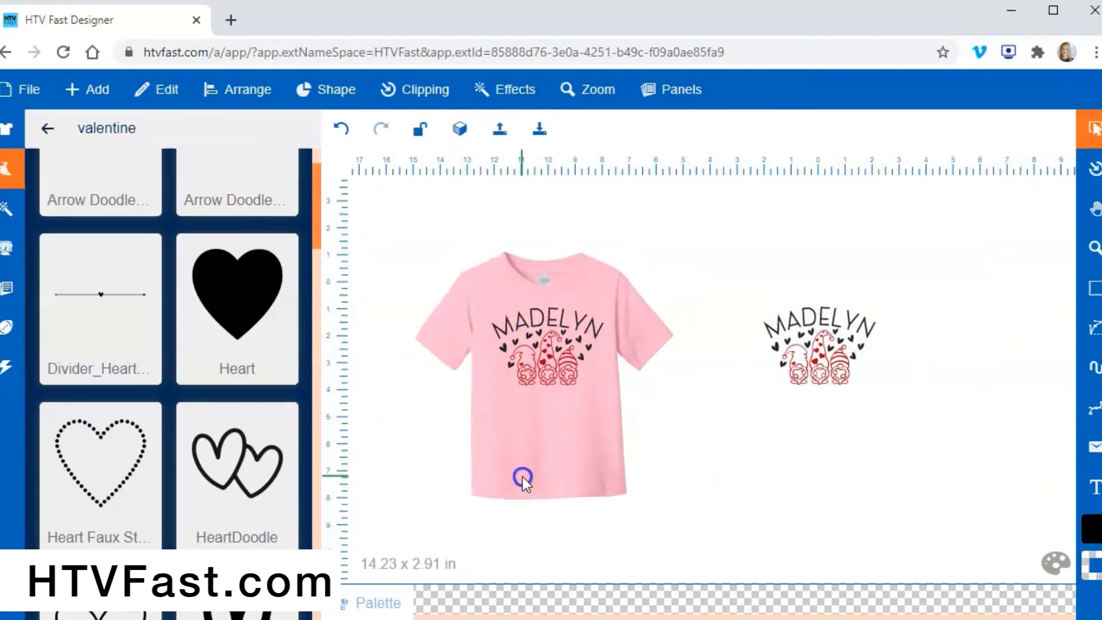
pyautogui.press('Delete')
pyautogui.moveTo(915, 488); pyautogui.dragTo(707, 229)
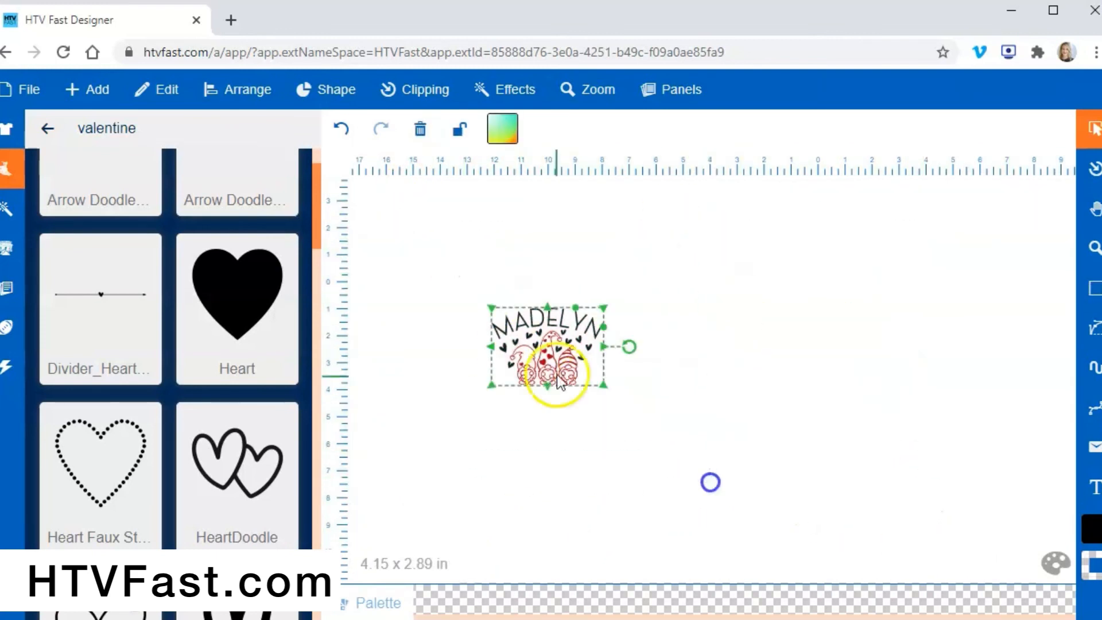
pyautogui.moveTo(553, 373); pyautogui.dragTo(733, 460)
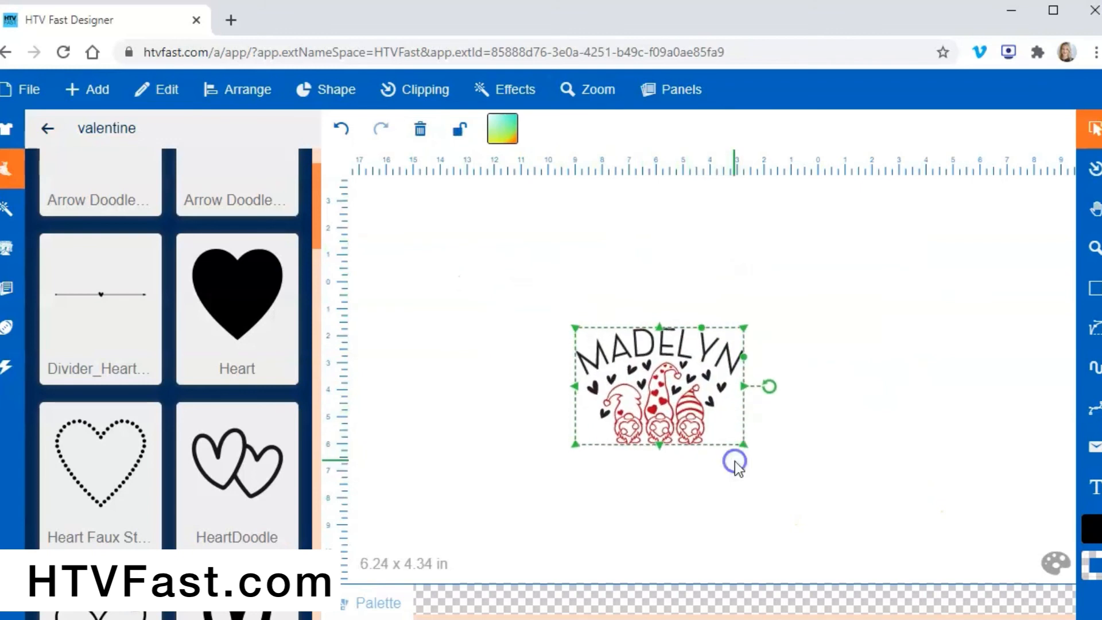
# Export the gnome design as an SVG file named "Valentines" followed by the first name used in the design
pyautogui.click(26, 89)
pyautogui.click(164, 187)
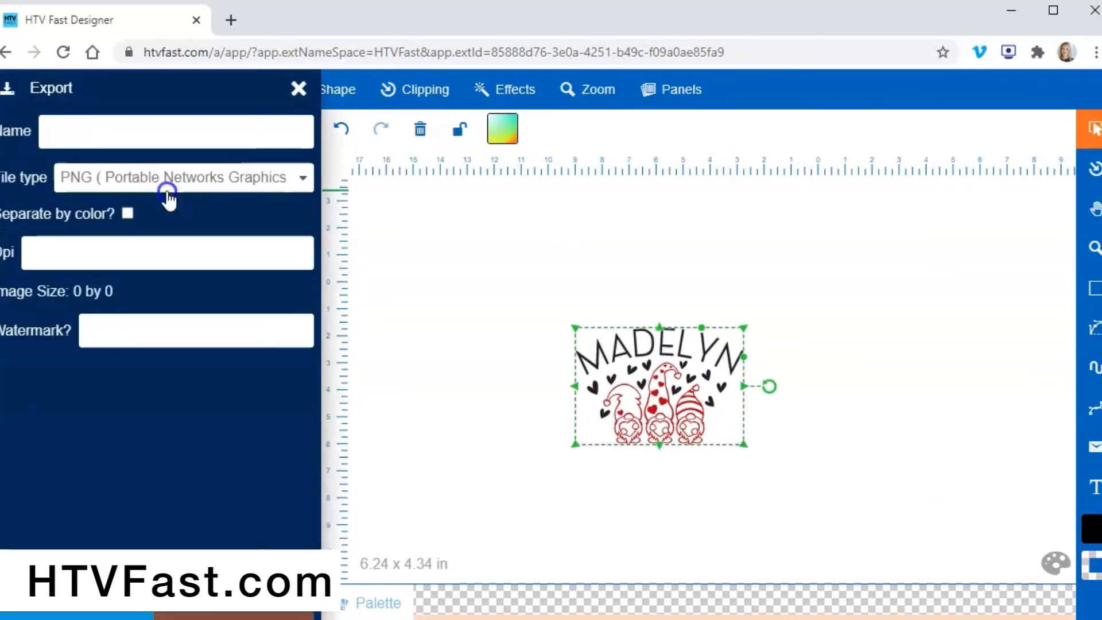
pyautogui.click(204, 179)
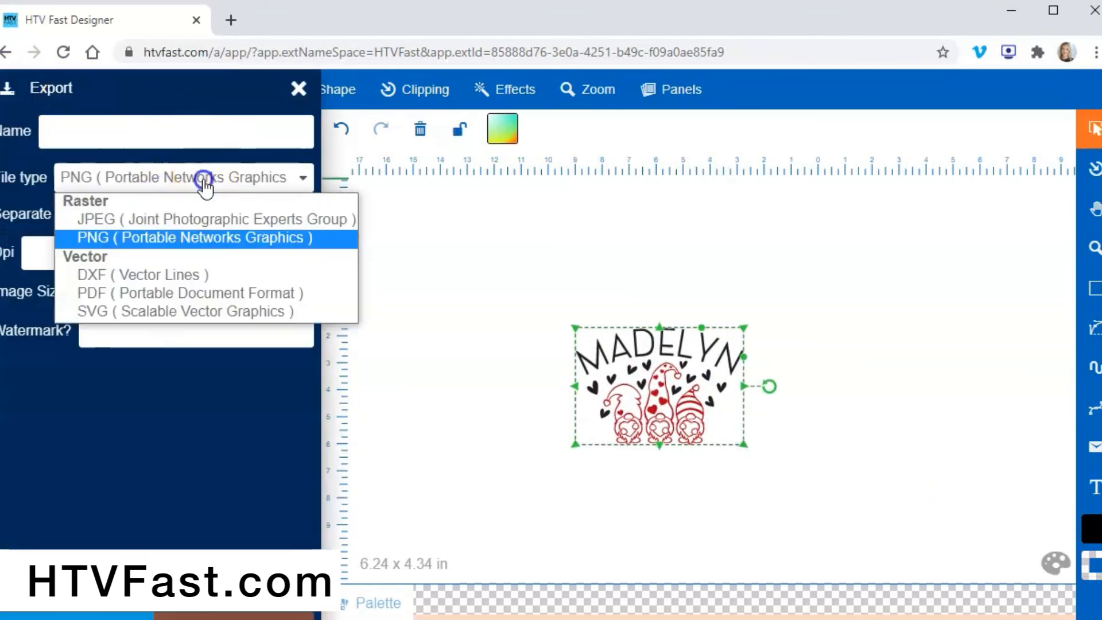
pyautogui.click(206, 312)
pyautogui.click(206, 157)
pyautogui.click(135, 118)
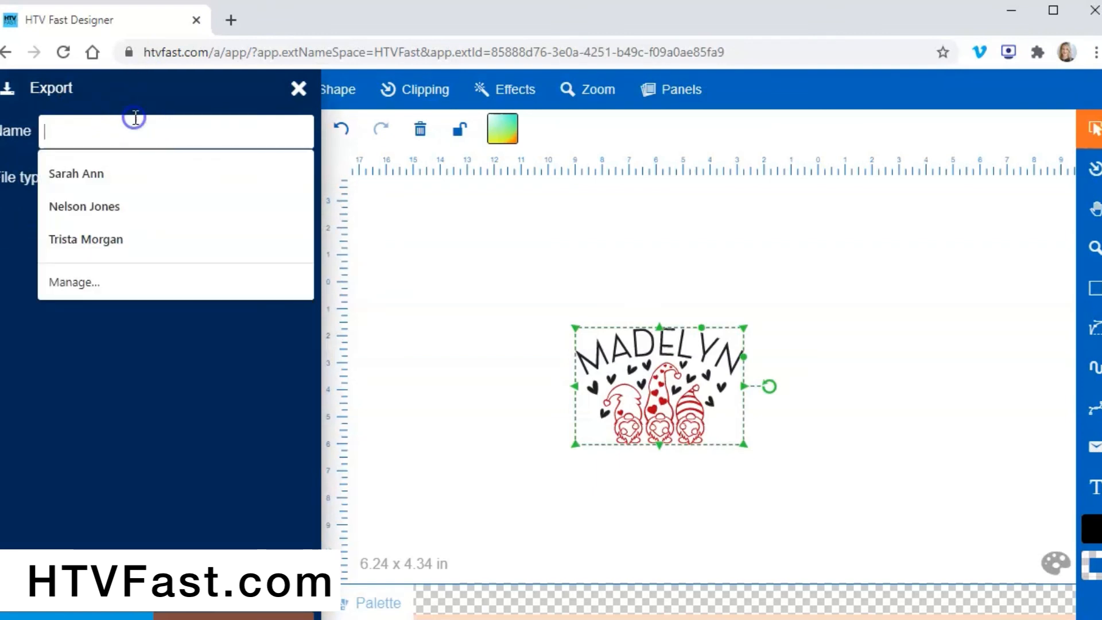
pyautogui.write('vALEN')
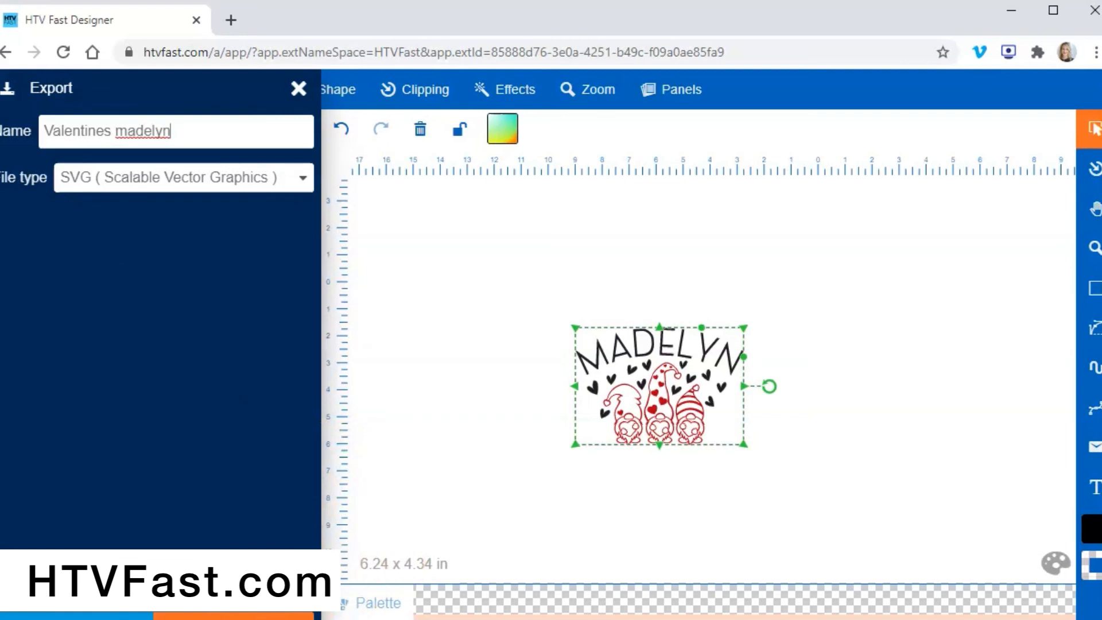
pyautogui.press('Return')
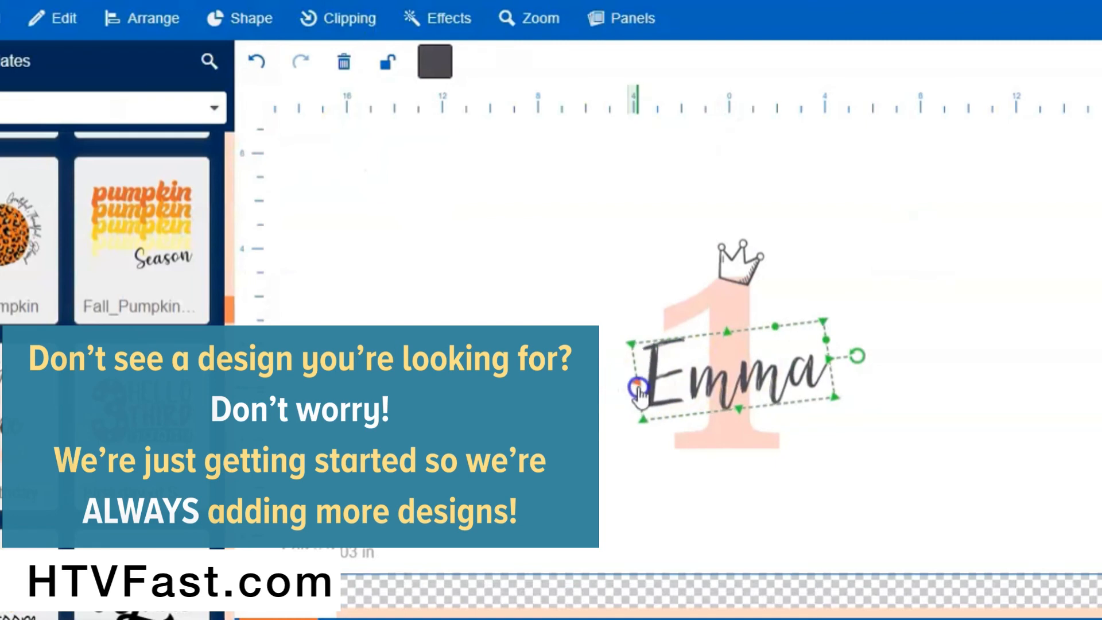
# Shrink and slightly re-angle the name in the first-birthday design so it sits centred across the pink number 1
pyautogui.moveTo(638, 388); pyautogui.dragTo(652, 384)
pyautogui.moveTo(821, 374); pyautogui.dragTo(812, 362)
pyautogui.moveTo(763, 377); pyautogui.dragTo(767, 374)
pyautogui.moveTo(842, 356); pyautogui.dragTo(840, 352)
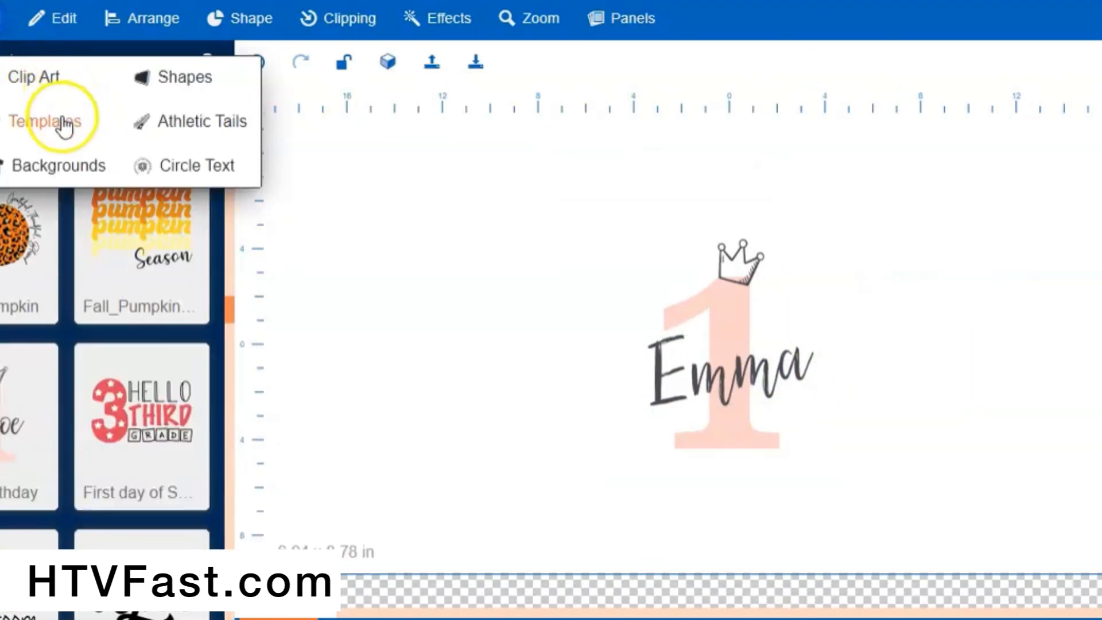
# Add the white baby onesie from the backgrounds behind the first-birthday design
pyautogui.click(54, 164)
pyautogui.scroll(-2, 34, 217)
pyautogui.scroll(1, 33, 211)
pyautogui.click(33, 209)
pyautogui.click(990, 198)
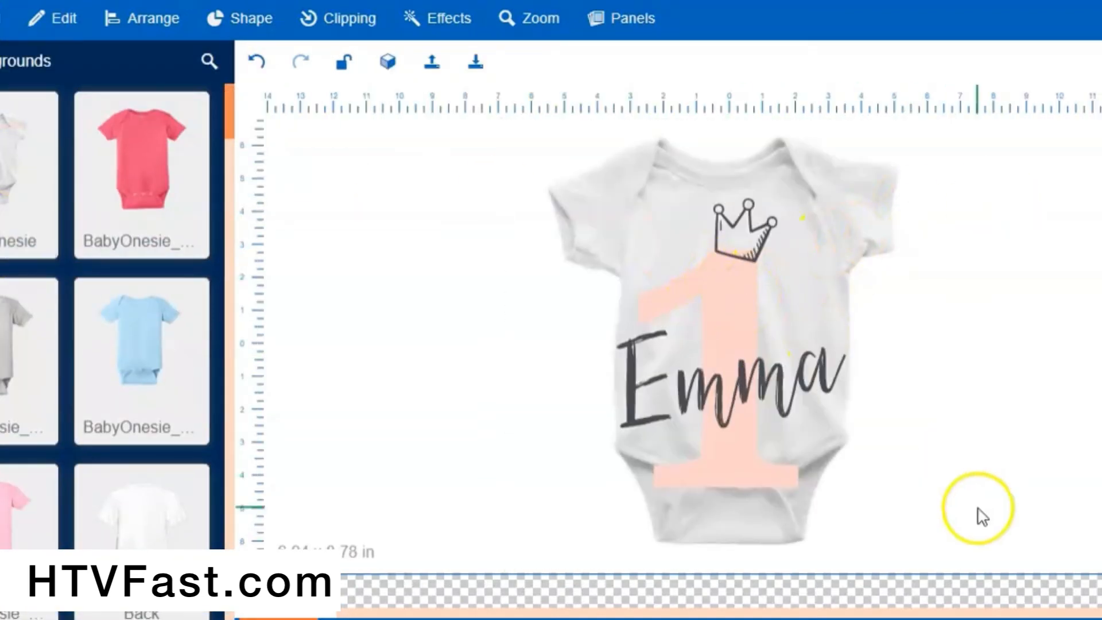
# Scale the whole first-birthday design down and centre it on the onesie's chest
pyautogui.moveTo(987, 528); pyautogui.dragTo(494, 164)
pyautogui.moveTo(845, 200); pyautogui.dragTo(741, 330)
pyautogui.moveTo(693, 426); pyautogui.dragTo(741, 304)
pyautogui.click(987, 359)
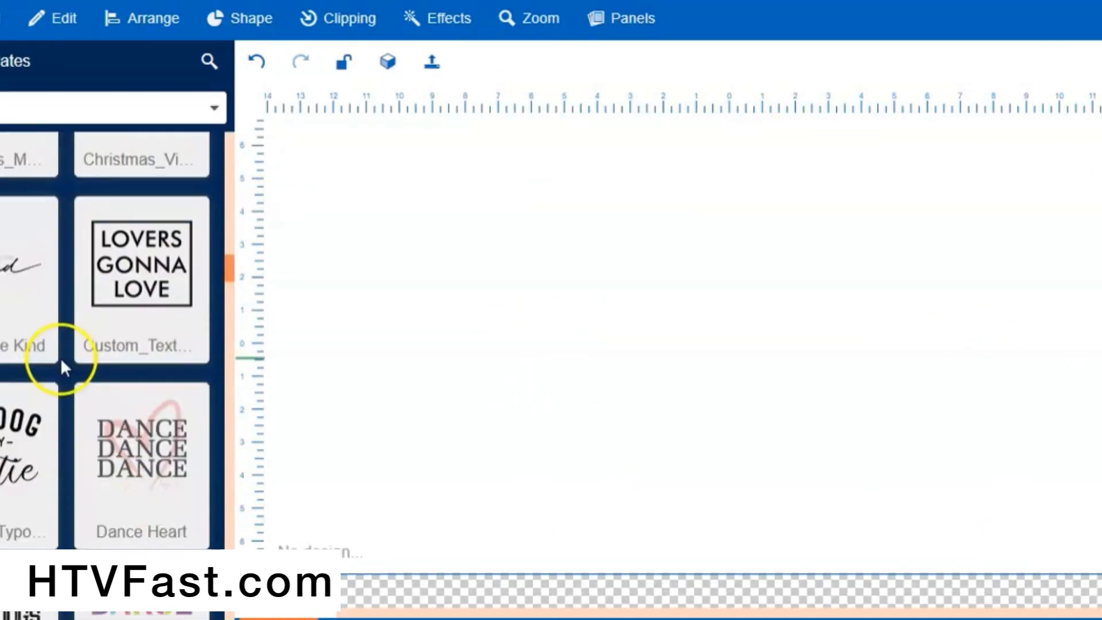
# Browse the design templates and place the "Teach Love Inspire" design on the empty canvas
pyautogui.scroll(-6, 151, 396)
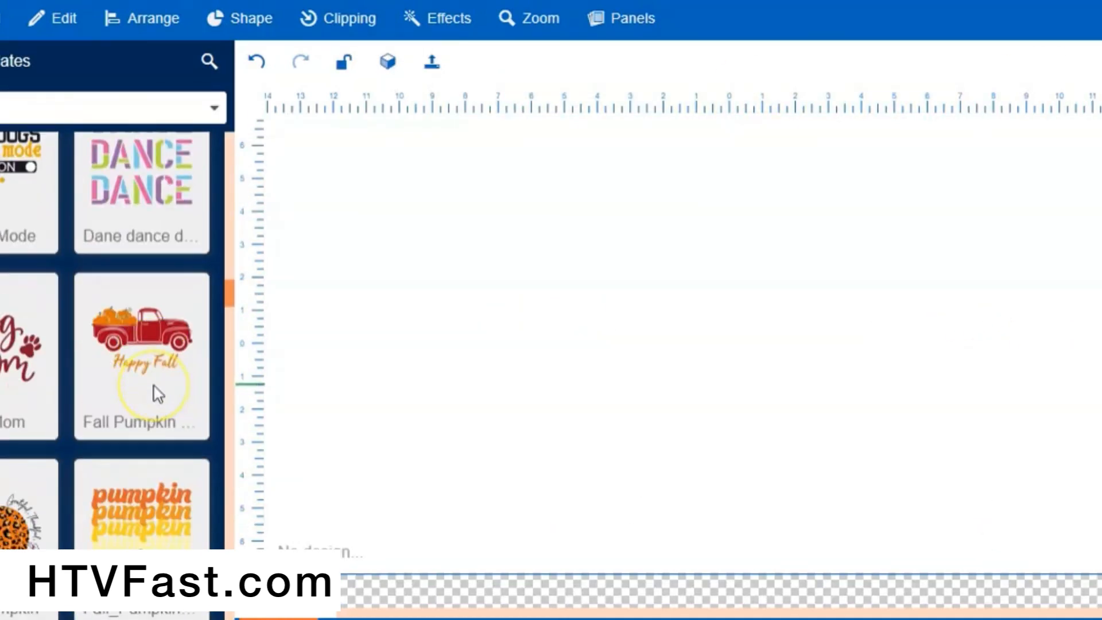
pyautogui.scroll(-10, 153, 384)
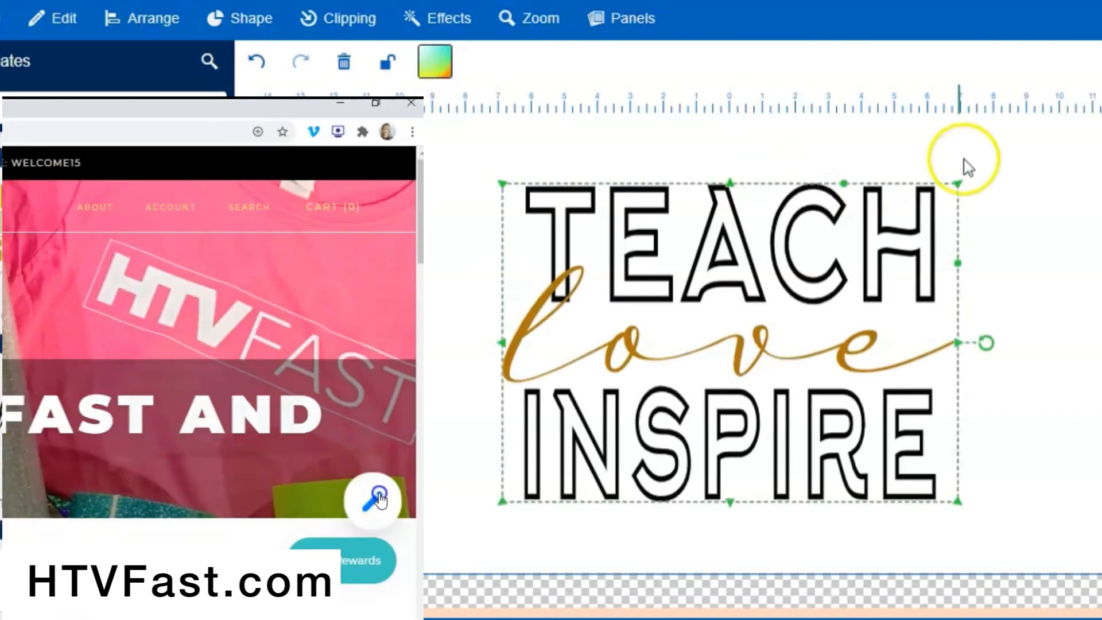
# Reword the design to read DREAM, create, INSPIRE, adding a second gold script line reading "repeat" below INSPIRE
pyautogui.doubleClick(728, 241)
pyautogui.write('DREAM')
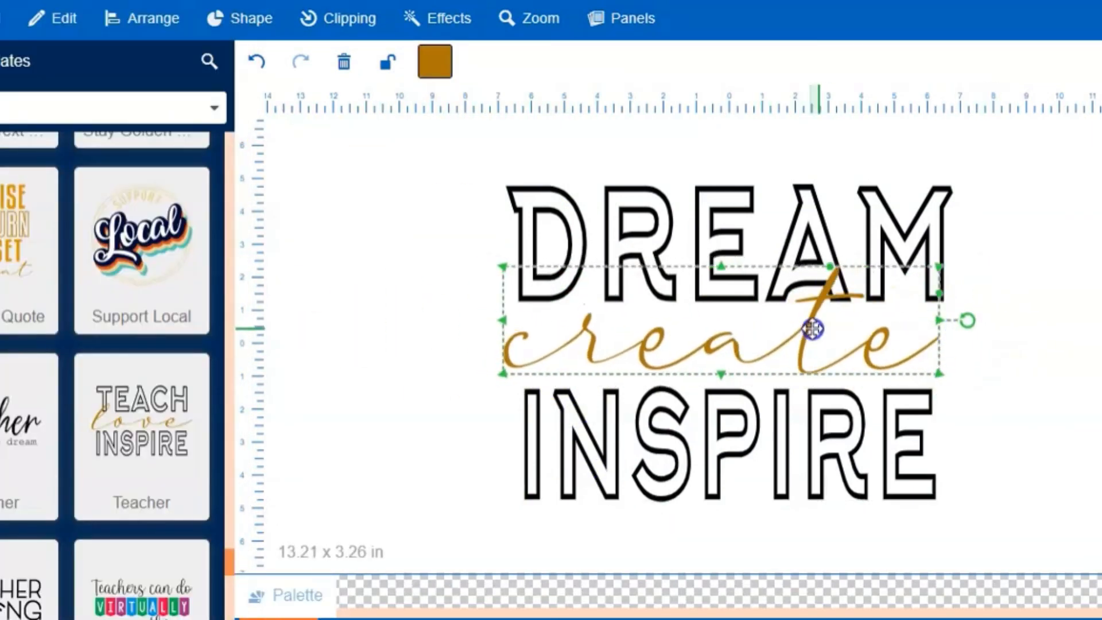
pyautogui.moveTo(824, 325); pyautogui.dragTo(819, 516)
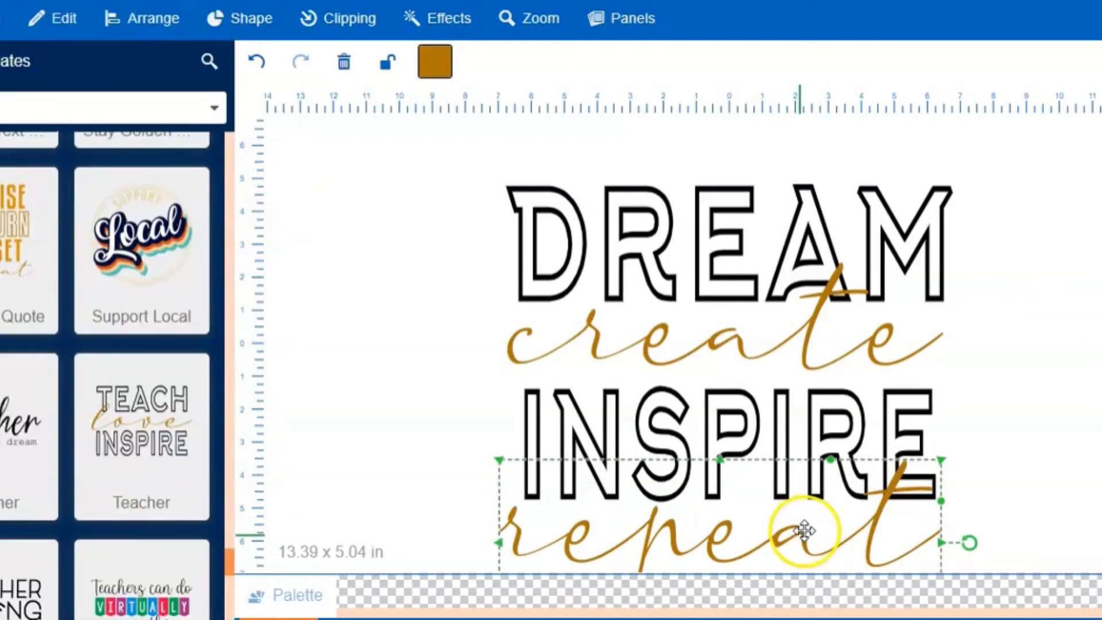
pyautogui.moveTo(799, 524); pyautogui.dragTo(836, 531)
pyautogui.moveTo(756, 382); pyautogui.dragTo(770, 444)
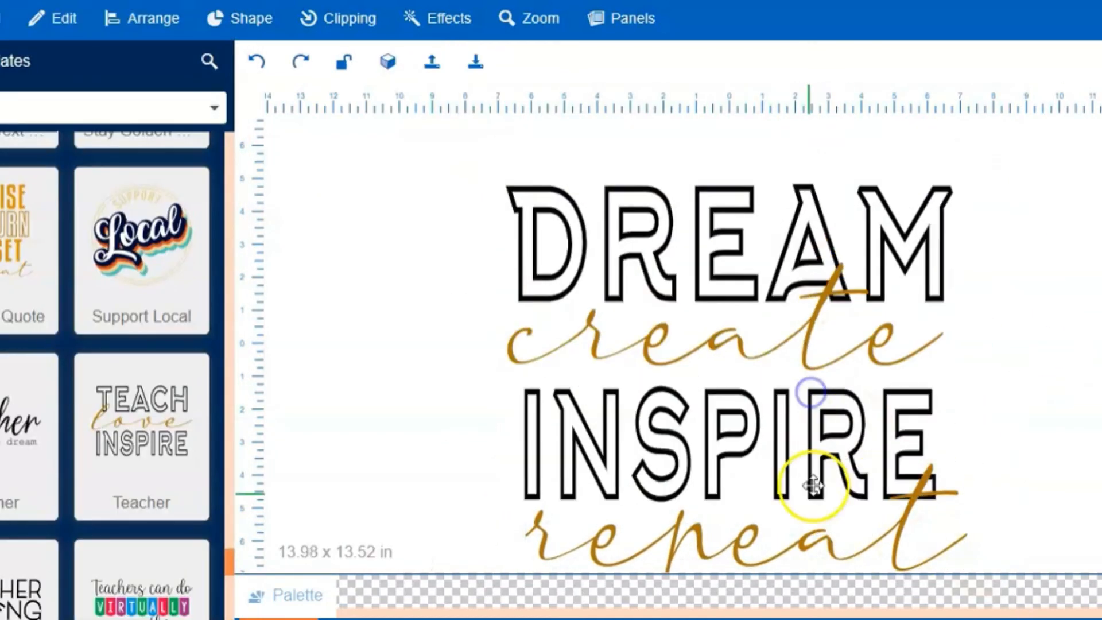
# Scale the whole four-line design down to about 10.61 x 10.26 in and move it near the middle of the canvas
pyautogui.moveTo(415, 152); pyautogui.dragTo(1027, 617)
pyautogui.moveTo(748, 458); pyautogui.dragTo(735, 372)
pyautogui.moveTo(957, 543); pyautogui.dragTo(844, 435)
pyautogui.moveTo(718, 304); pyautogui.dragTo(808, 391)
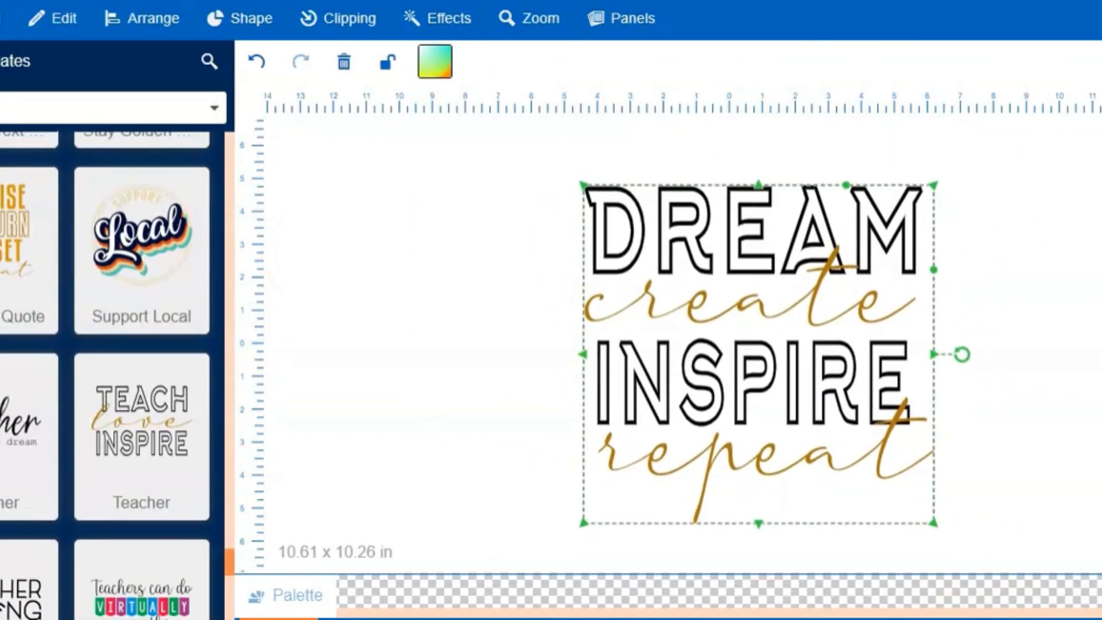
# Search the backgrounds for "tote" and place the canvas tote bag behind the lettering
pyautogui.click(1, 143)
pyautogui.click(212, 62)
pyautogui.write('tote')
pyautogui.click(20, 205)
pyautogui.click(219, 64)
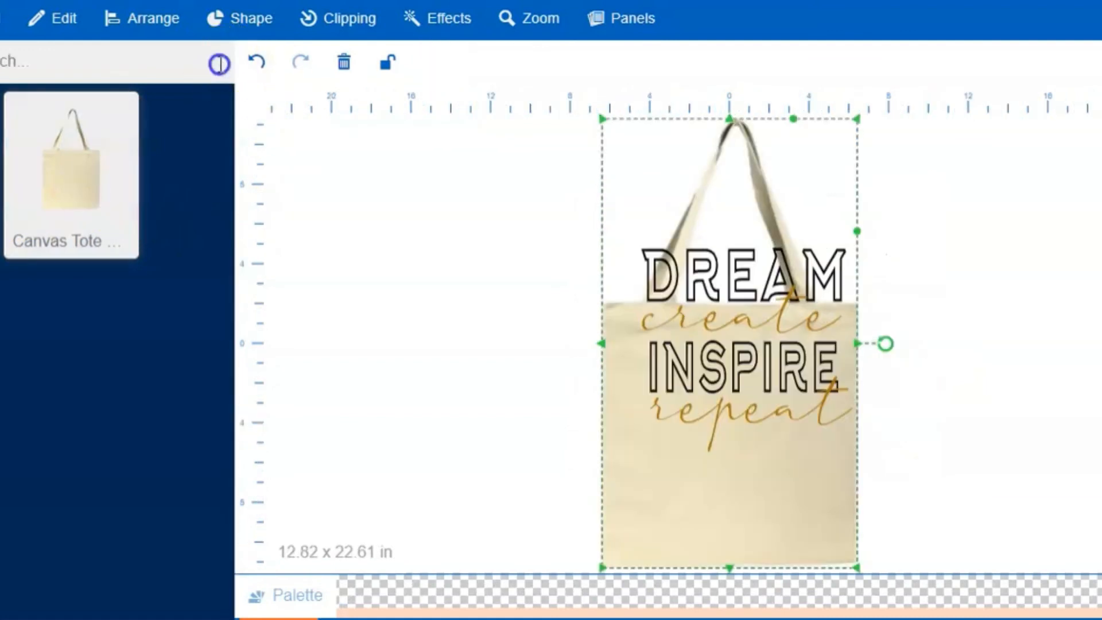
# Move the tote bag up so the lettering sits on the front of the bag
pyautogui.click(457, 250)
pyautogui.click(964, 332)
pyautogui.moveTo(707, 471); pyautogui.dragTo(716, 377)
# Select the tote bag together with its lettering, shrink both slightly and reposition them on the canvas
pyautogui.moveTo(957, 471); pyautogui.dragTo(574, 229)
pyautogui.keyDown('shift'); pyautogui.click(715, 225); pyautogui.keyUp('shift')
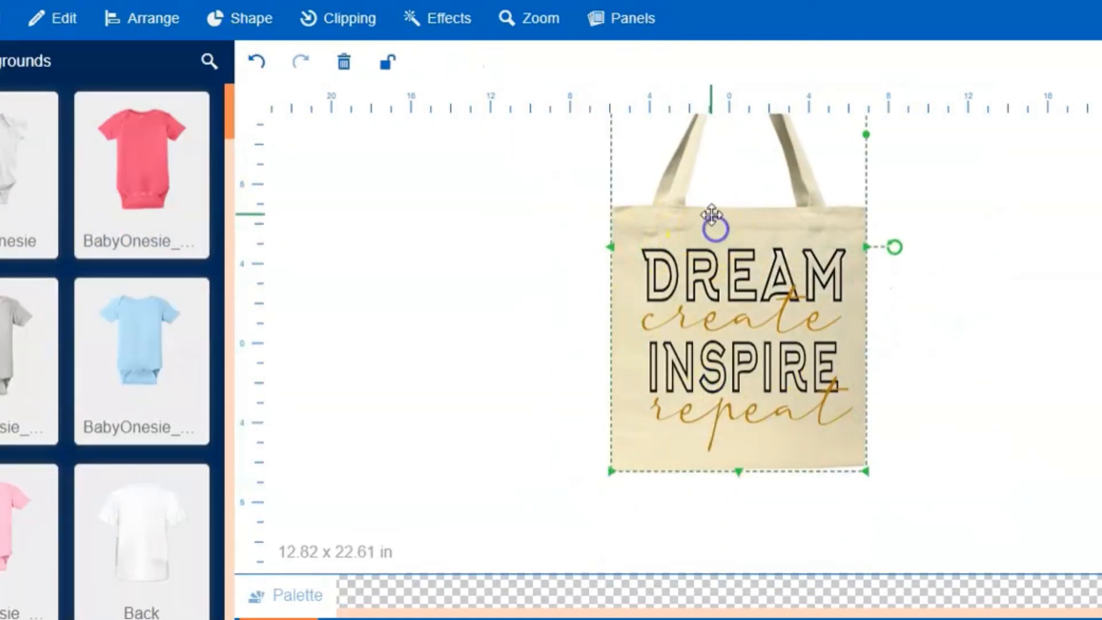
pyautogui.moveTo(713, 218); pyautogui.dragTo(666, 325)
pyautogui.moveTo(821, 128); pyautogui.dragTo(793, 178)
pyautogui.moveTo(688, 367); pyautogui.dragTo(697, 297)
# Scale only the four-line lettering down slightly and centre it on the front of the tote bag
pyautogui.click(899, 245)
pyautogui.moveTo(926, 540); pyautogui.dragTo(494, 277)
pyautogui.moveTo(788, 310); pyautogui.dragTo(760, 337)
pyautogui.moveTo(720, 406); pyautogui.dragTo(731, 396)
pyautogui.click(957, 357)
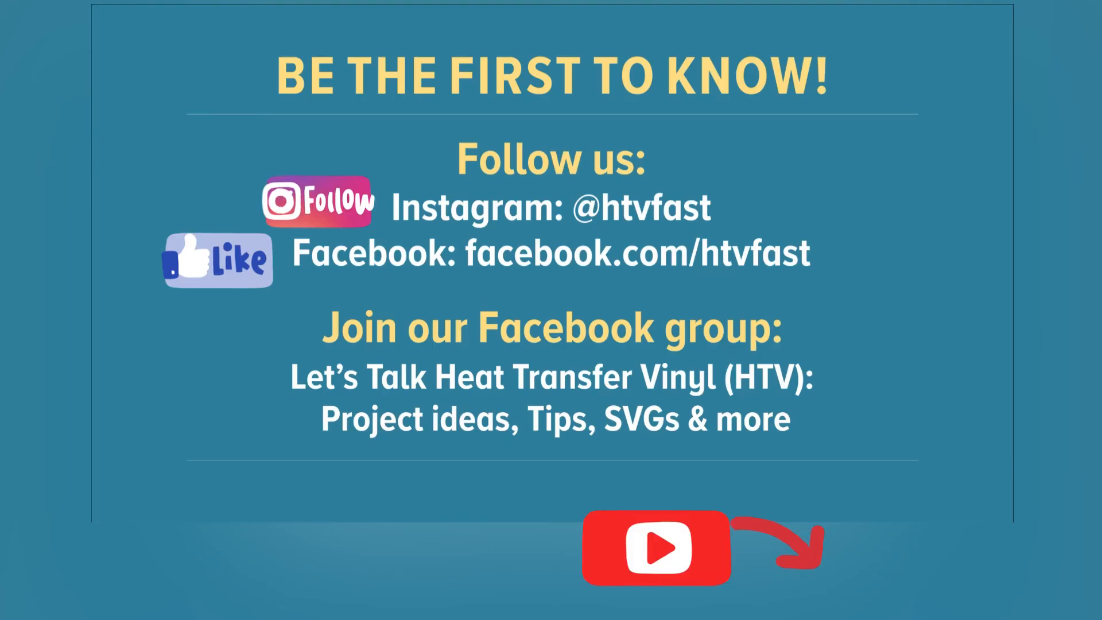